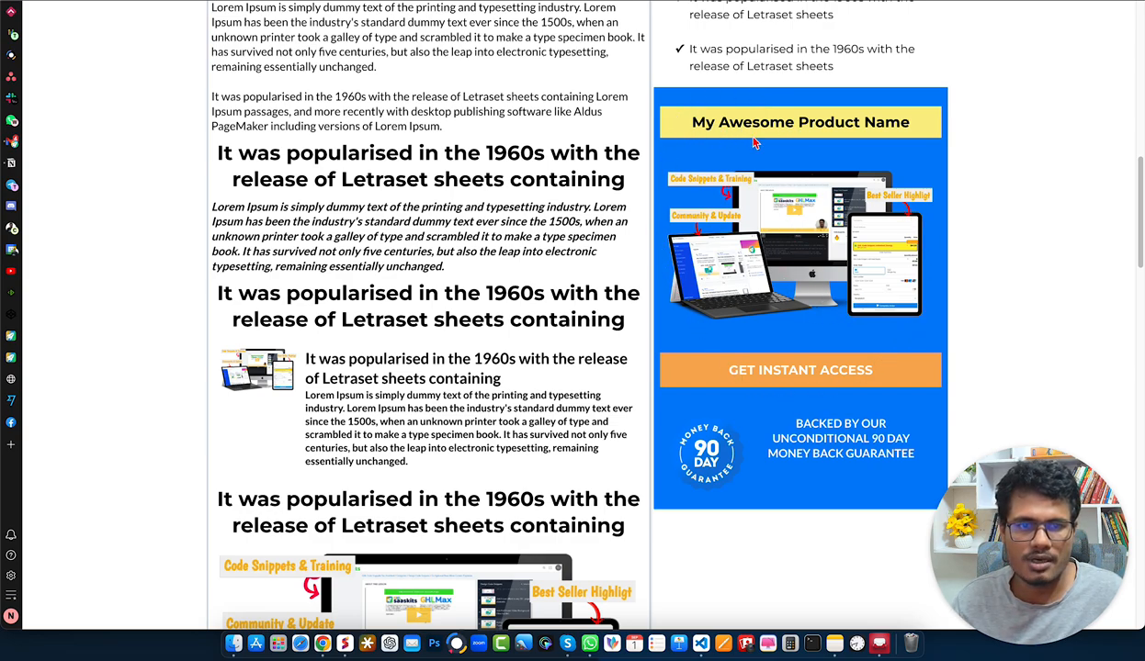
- Examine how the blue product box in the sidebar behaves along the published page, from the article text to the call-to-action sections
scroll(752, 310, down, 3)
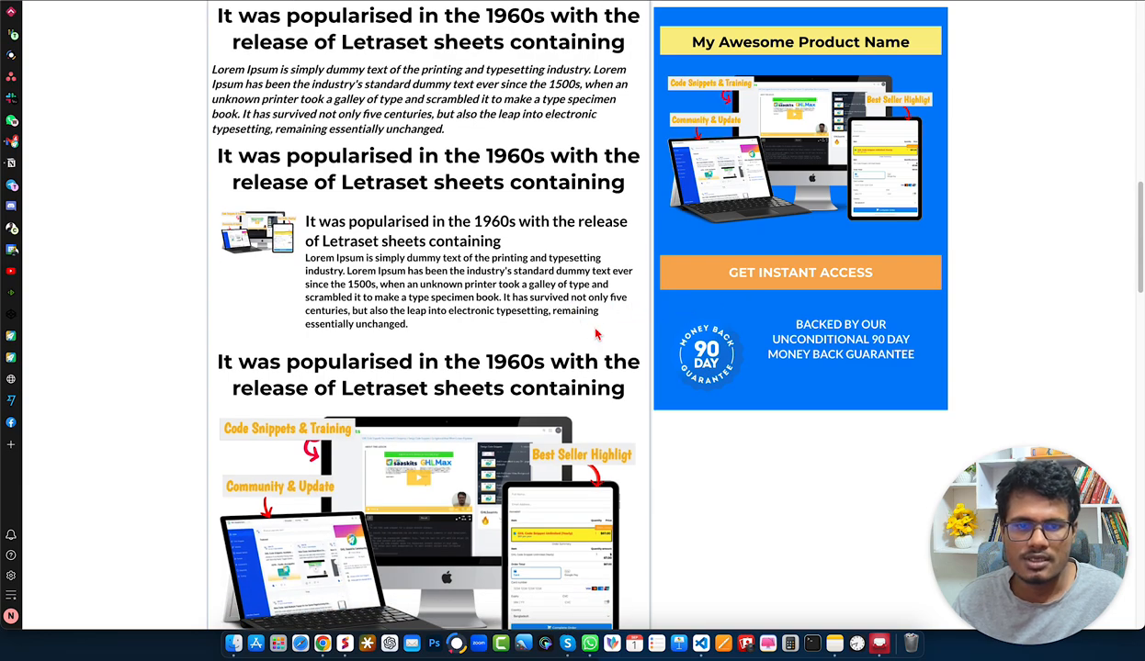
scroll(580, 262, up, 1)
scroll(580, 263, down, 4)
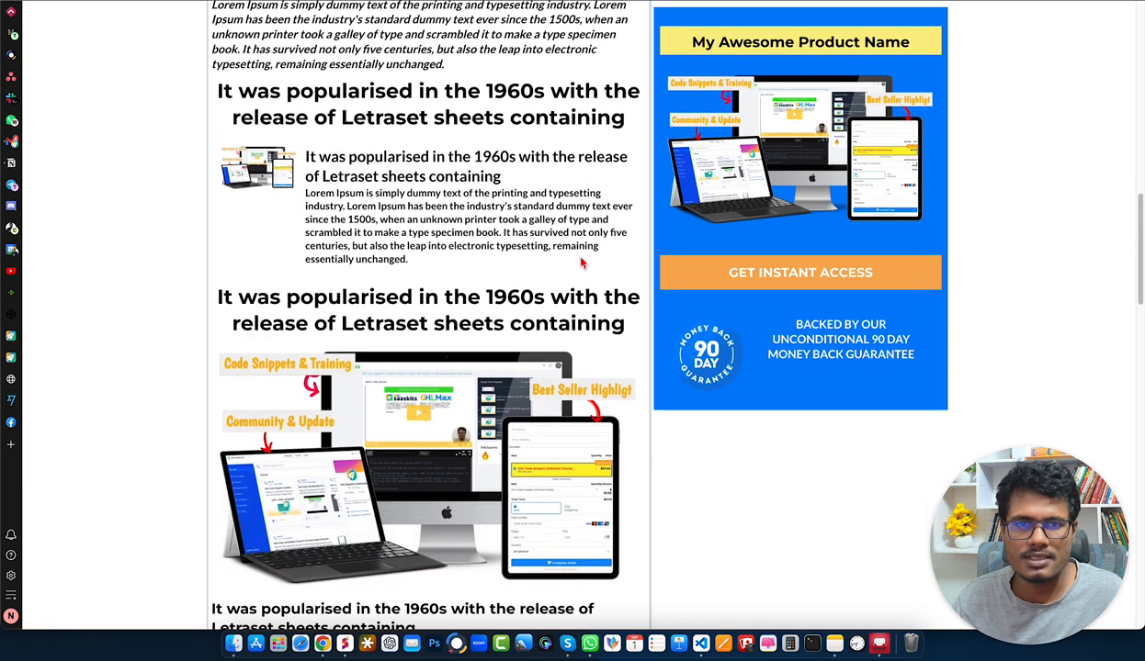
scroll(581, 262, down, 5)
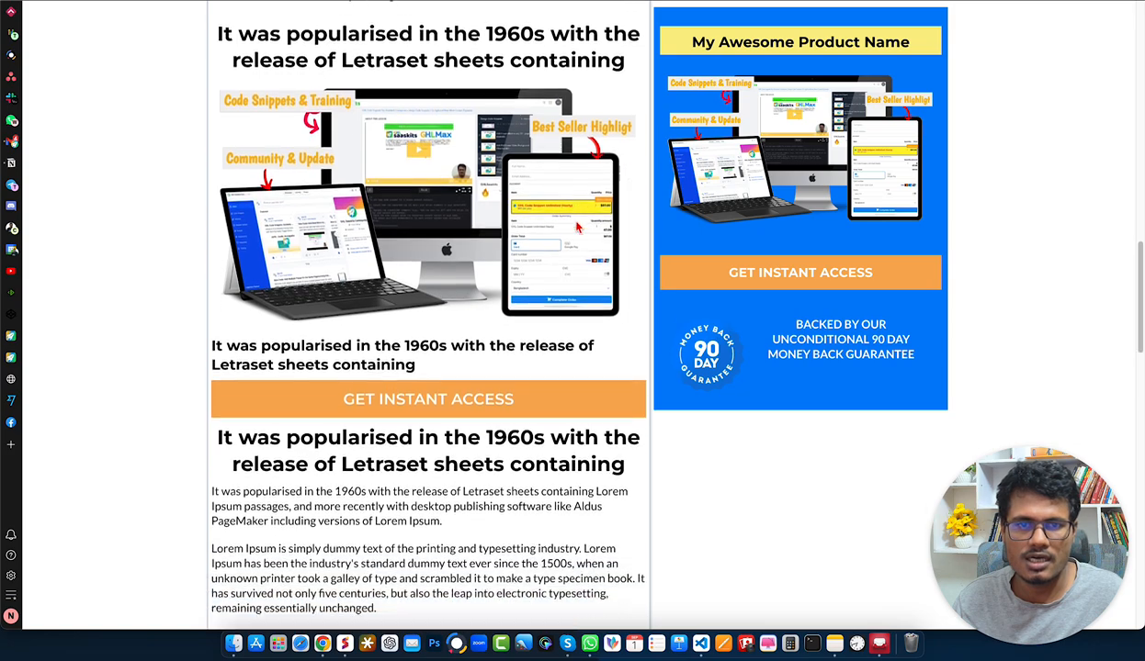
scroll(569, 125, down, 1)
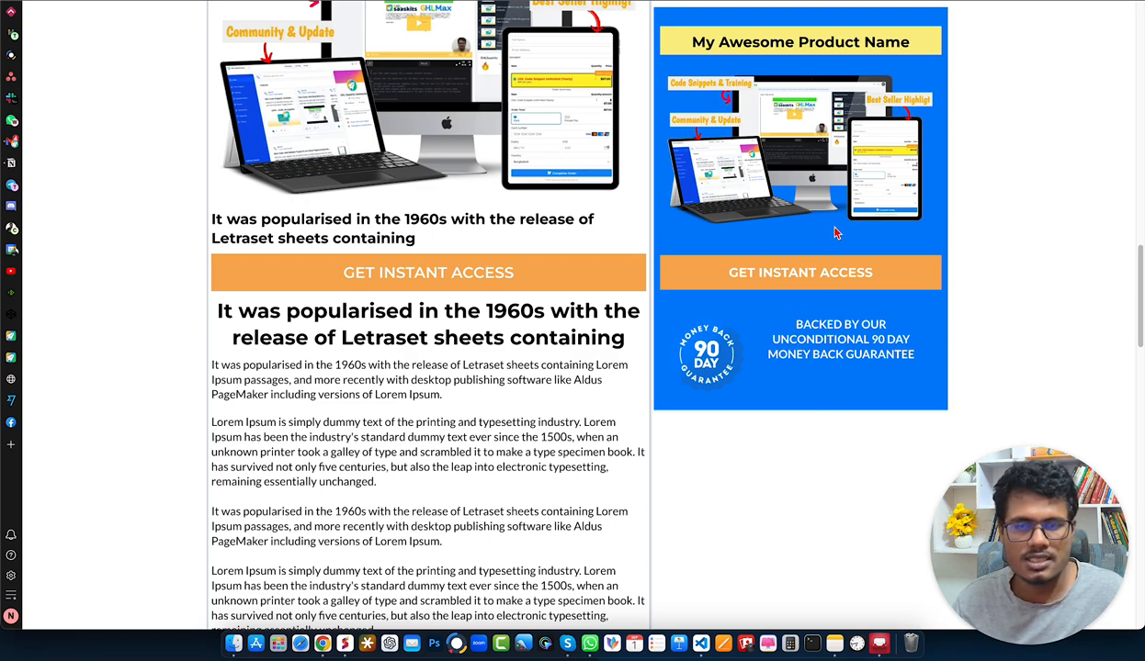
scroll(538, 249, down, 5)
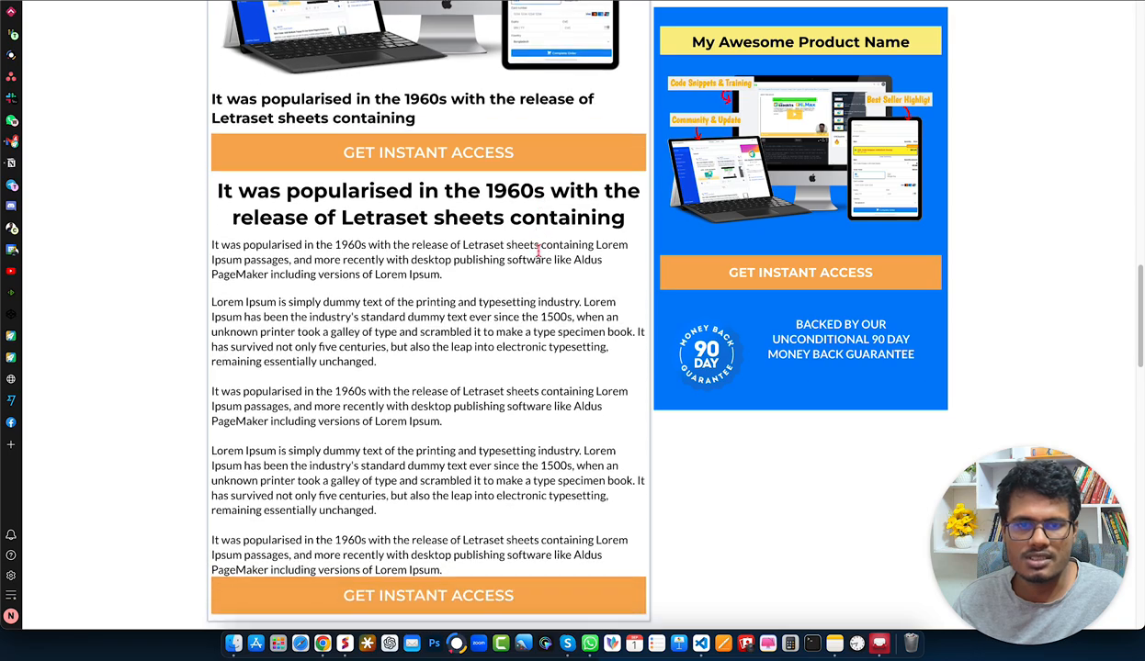
scroll(537, 250, down, 9)
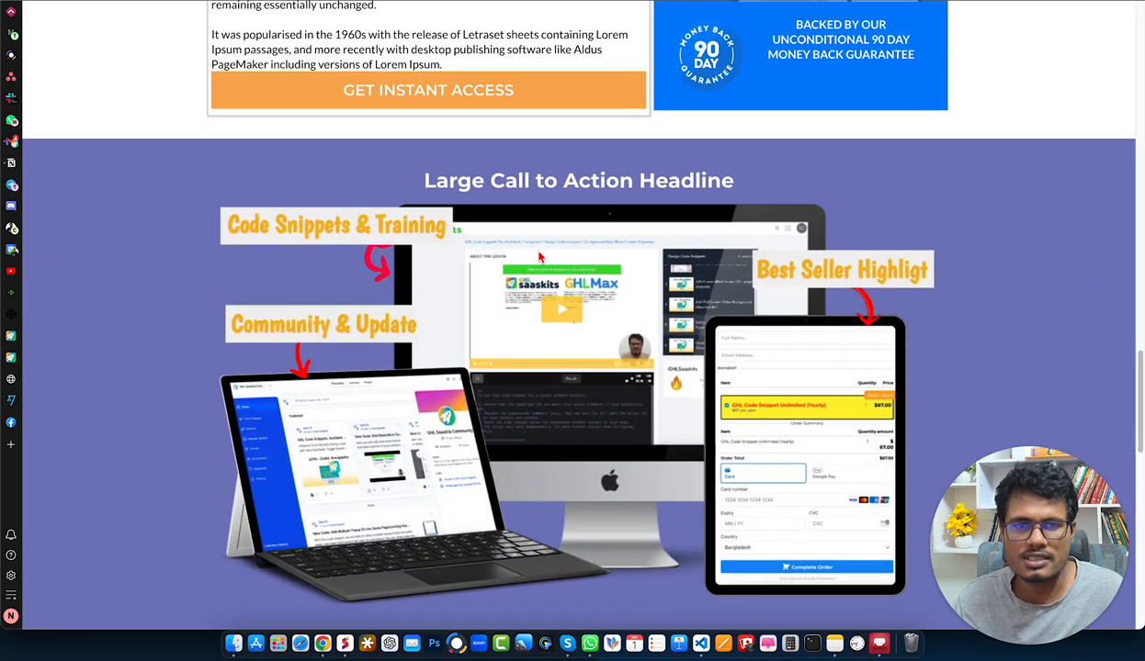
scroll(540, 257, down, 3)
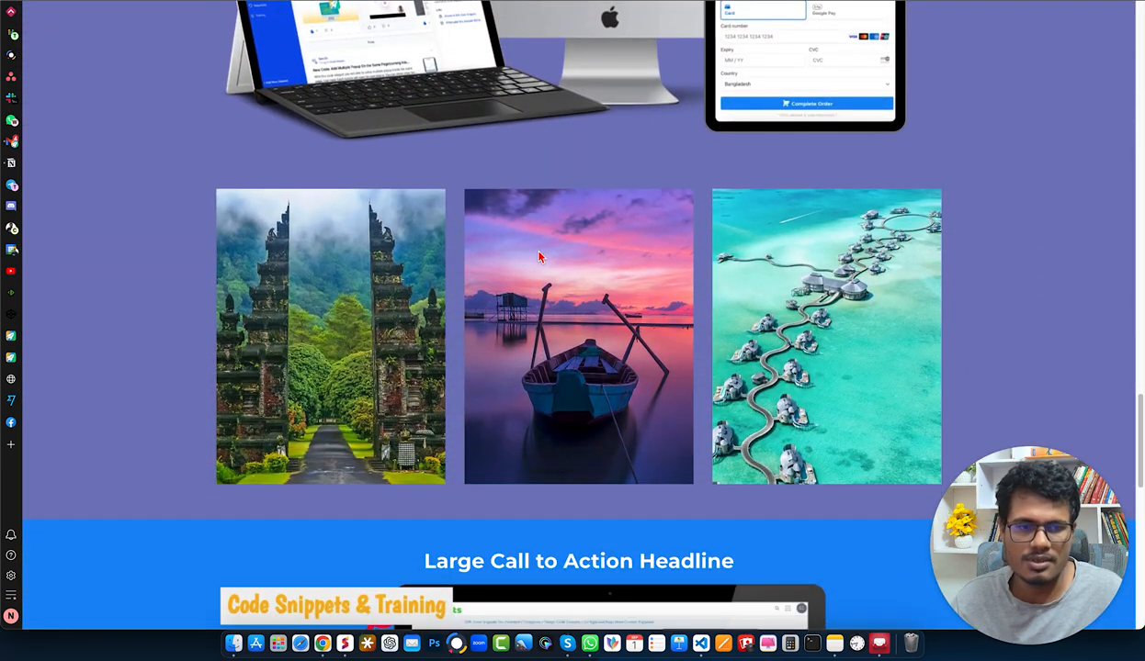
scroll(540, 257, up, 15)
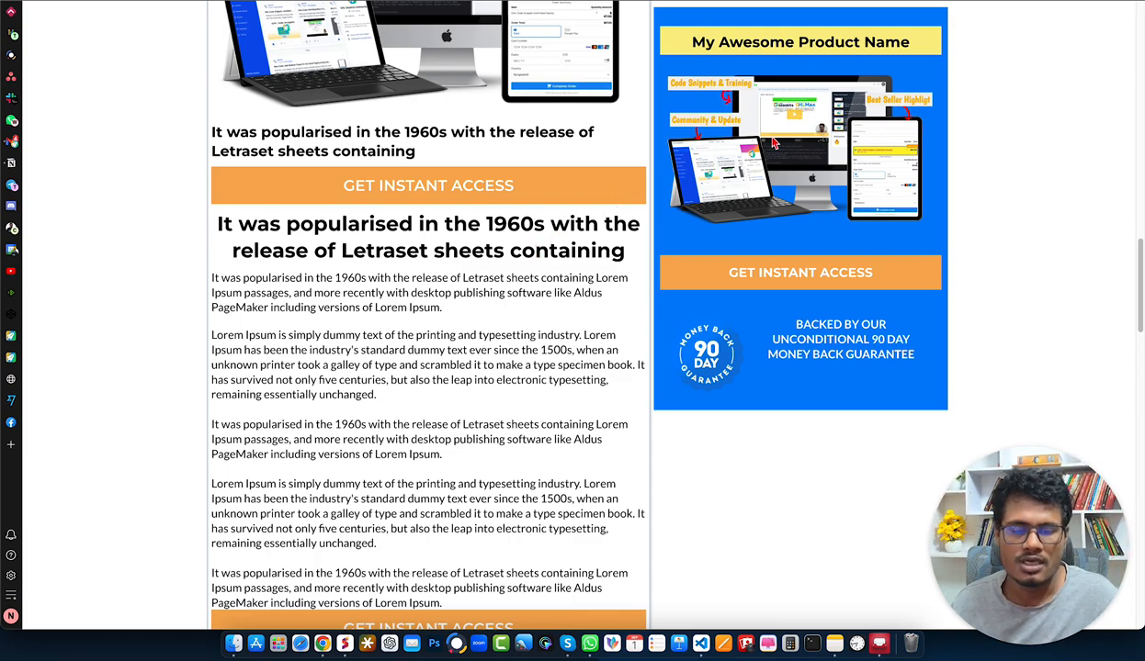
scroll(597, 193, down, 10)
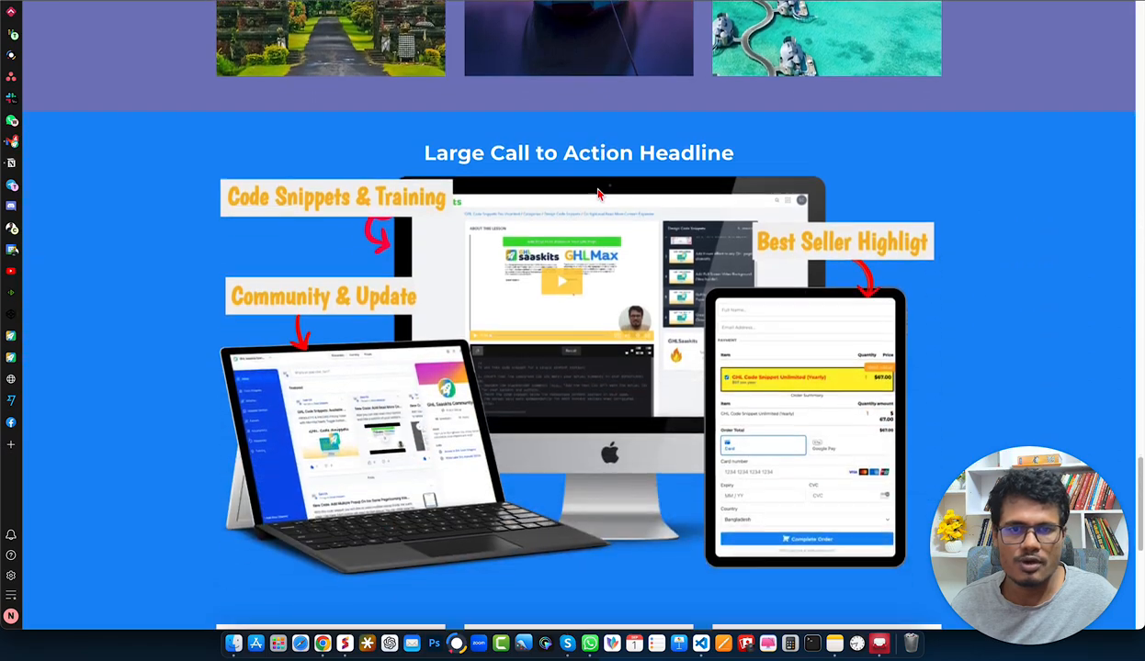
scroll(588, 198, up, 15)
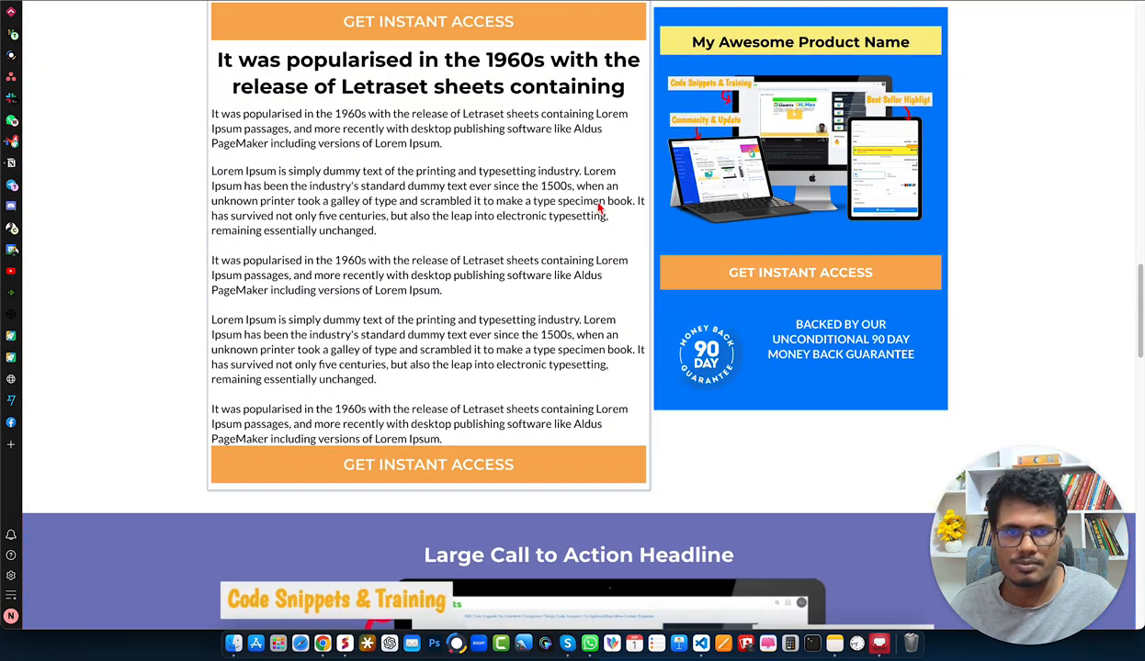
scroll(599, 204, up, 2)
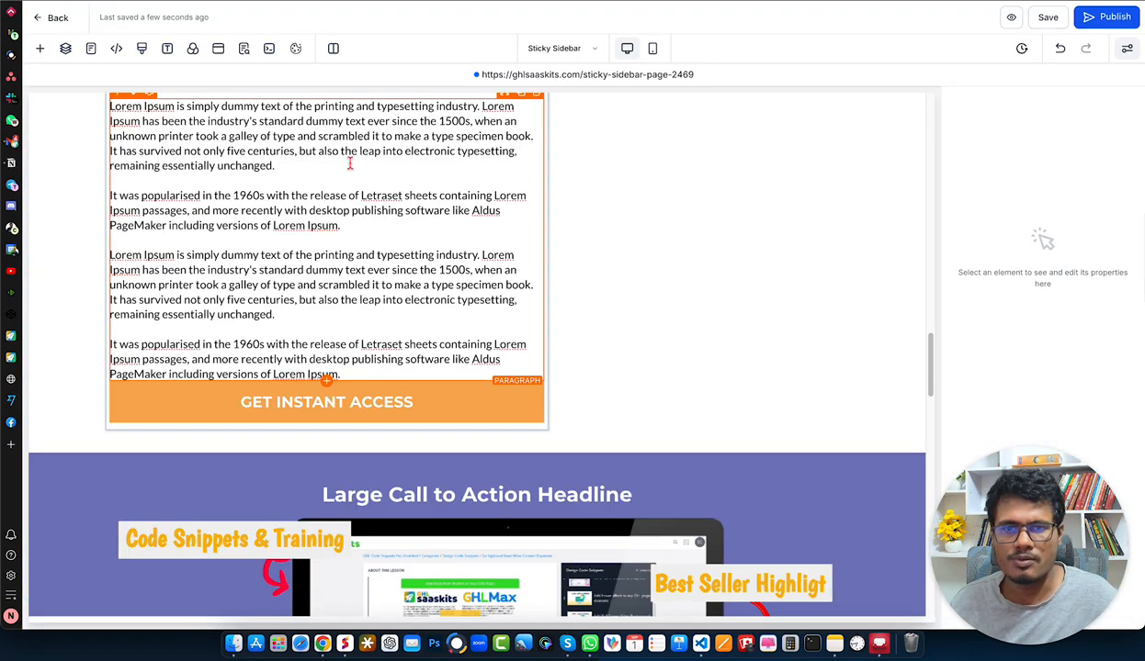
scroll(399, 217, up, 10)
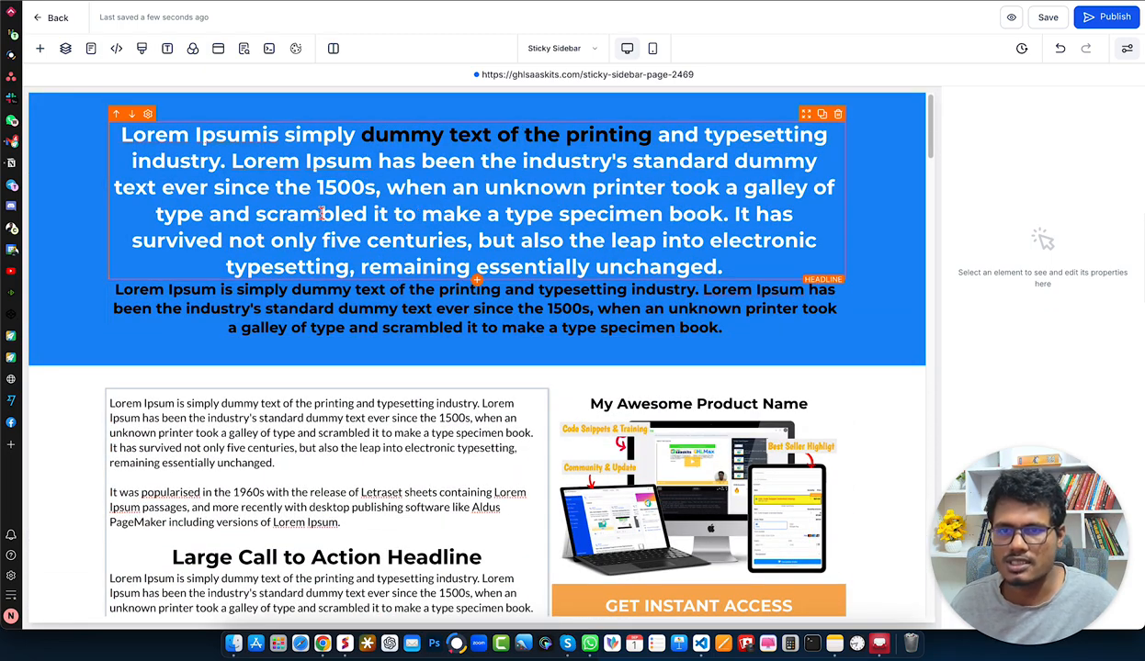
- Inspect the elements that make up the blue product box: sub-headline, image, button, guarantee image feature and the custom code element below
scroll(391, 274, down, 6)
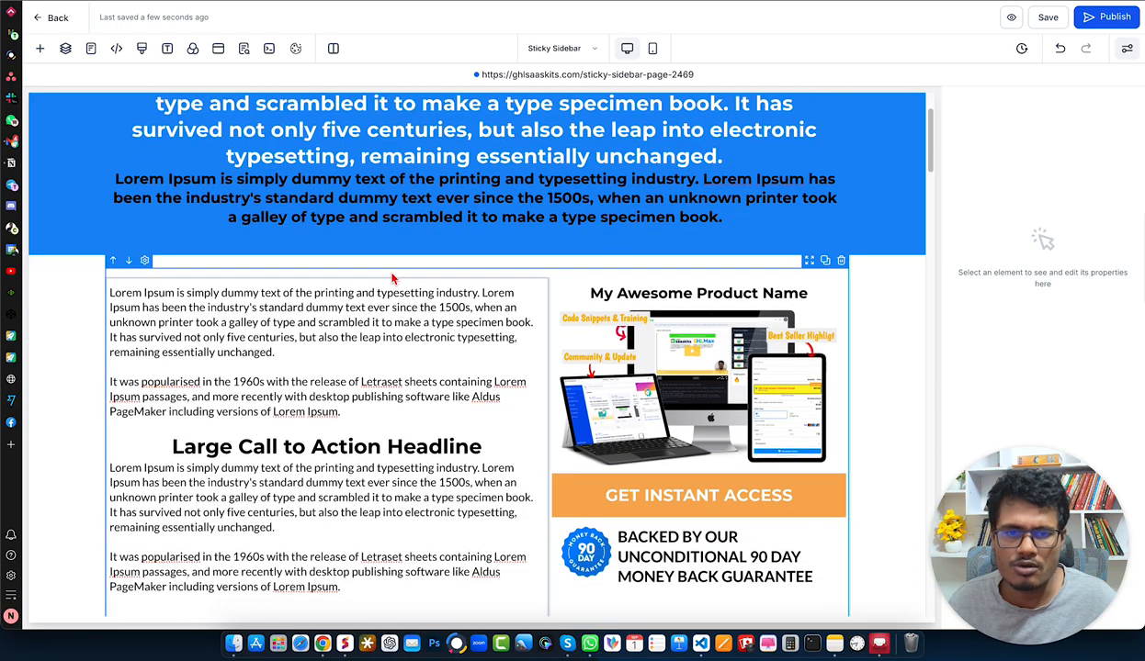
scroll(391, 279, down, 7)
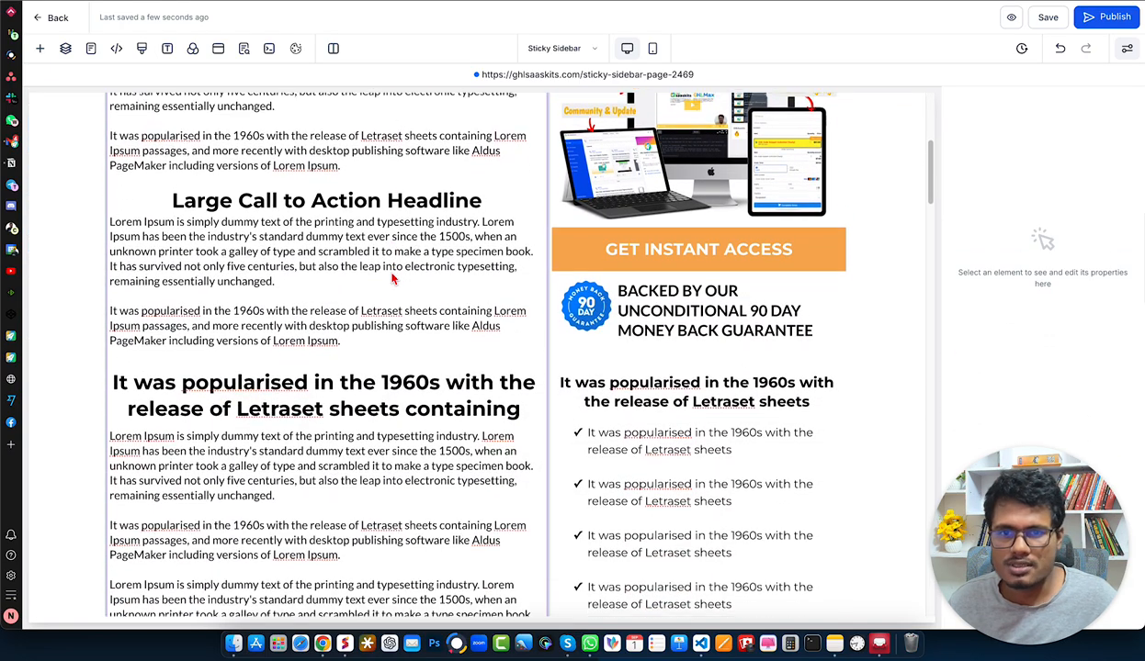
scroll(392, 278, down, 2)
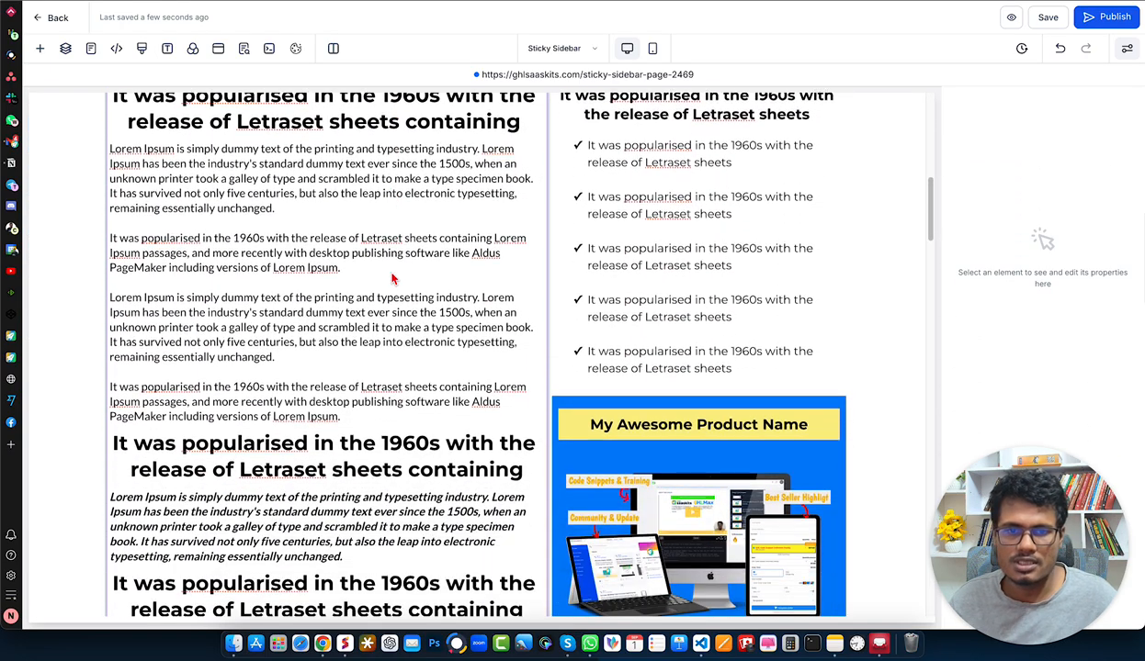
scroll(392, 279, down, 7)
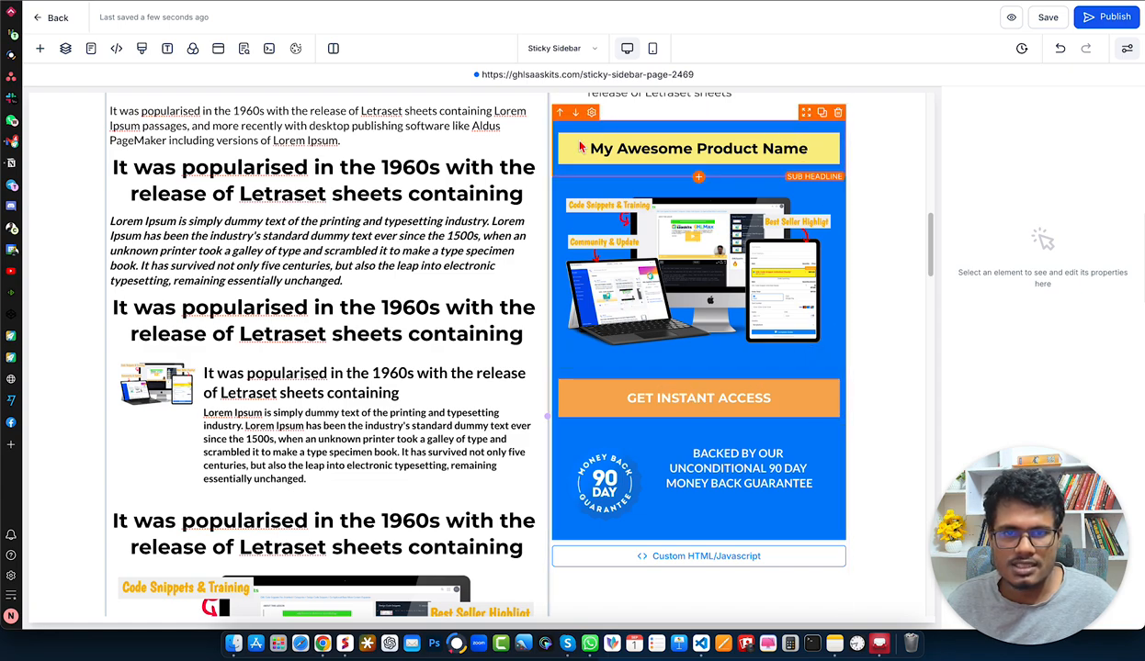
click(637, 149)
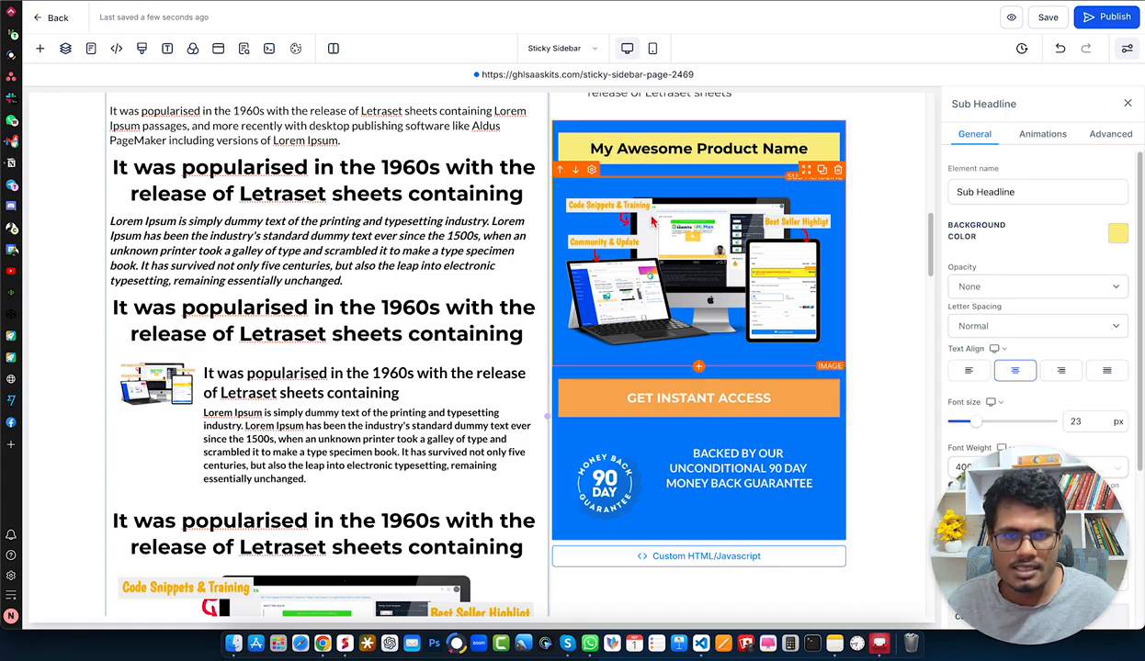
click(619, 257)
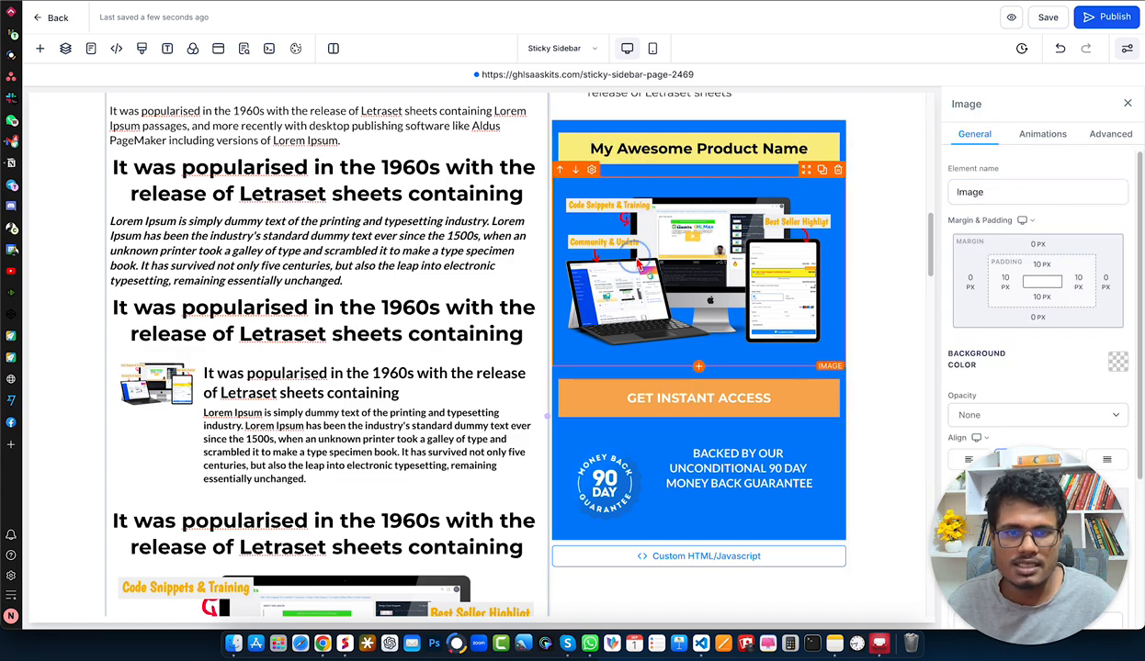
click(699, 404)
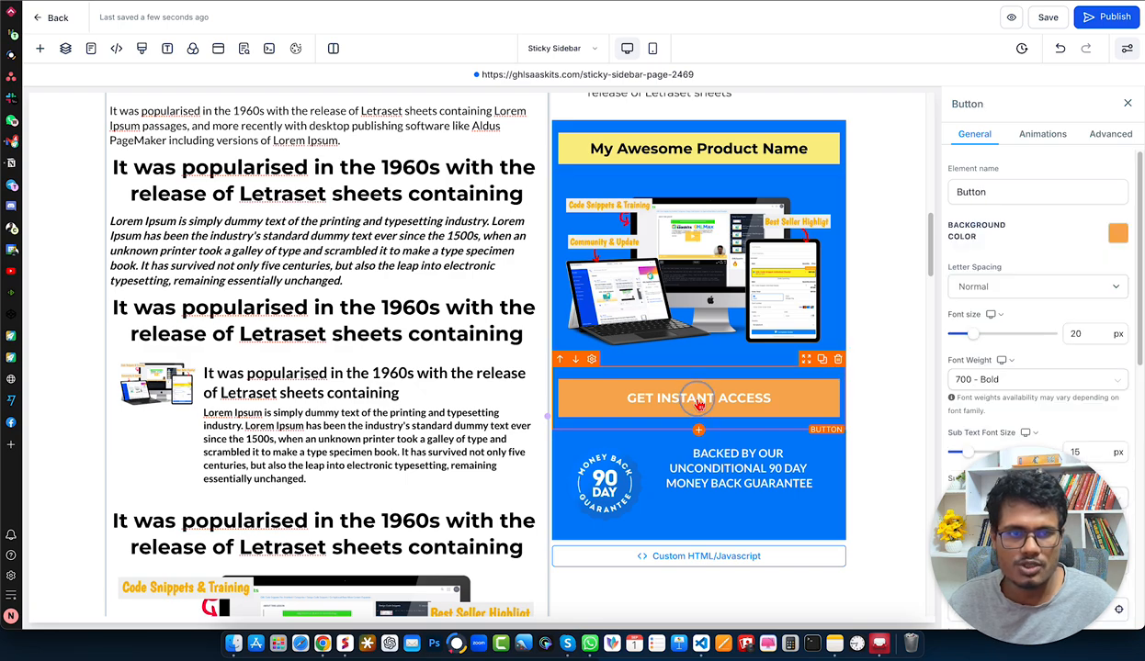
click(607, 480)
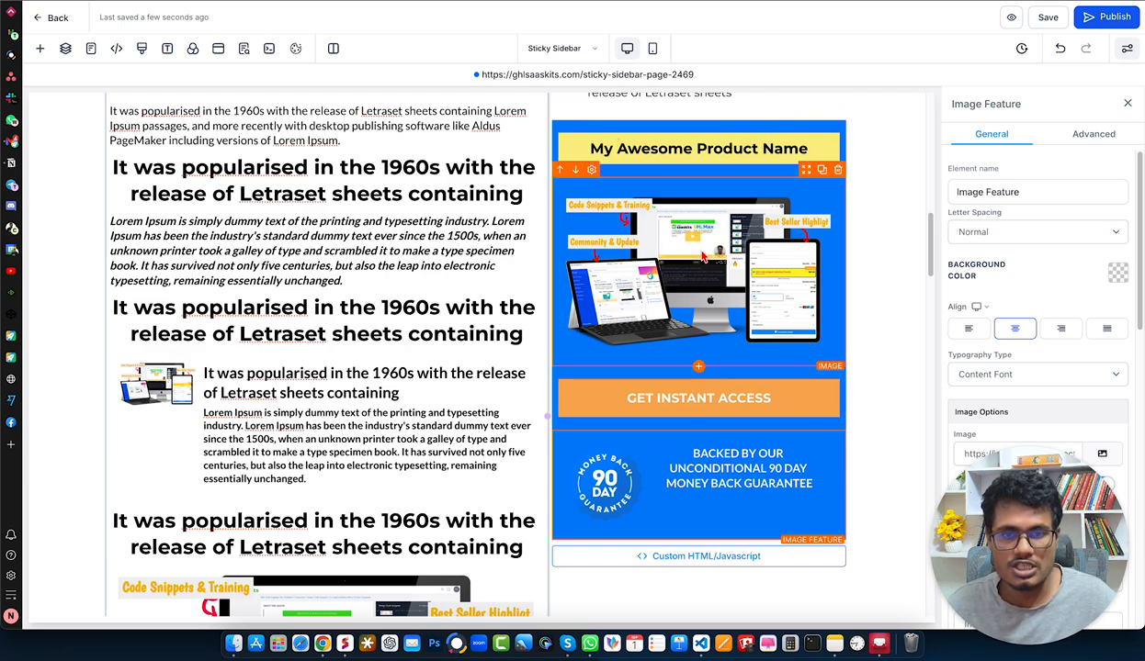
scroll(702, 257, down, 2)
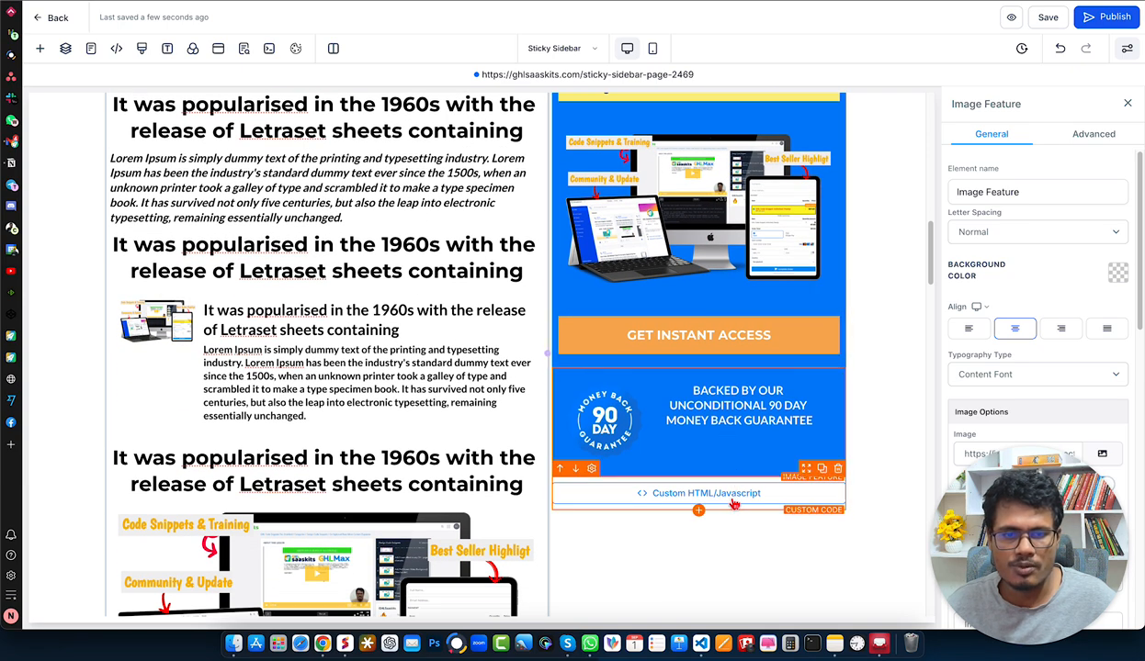
scroll(733, 502, up, 2)
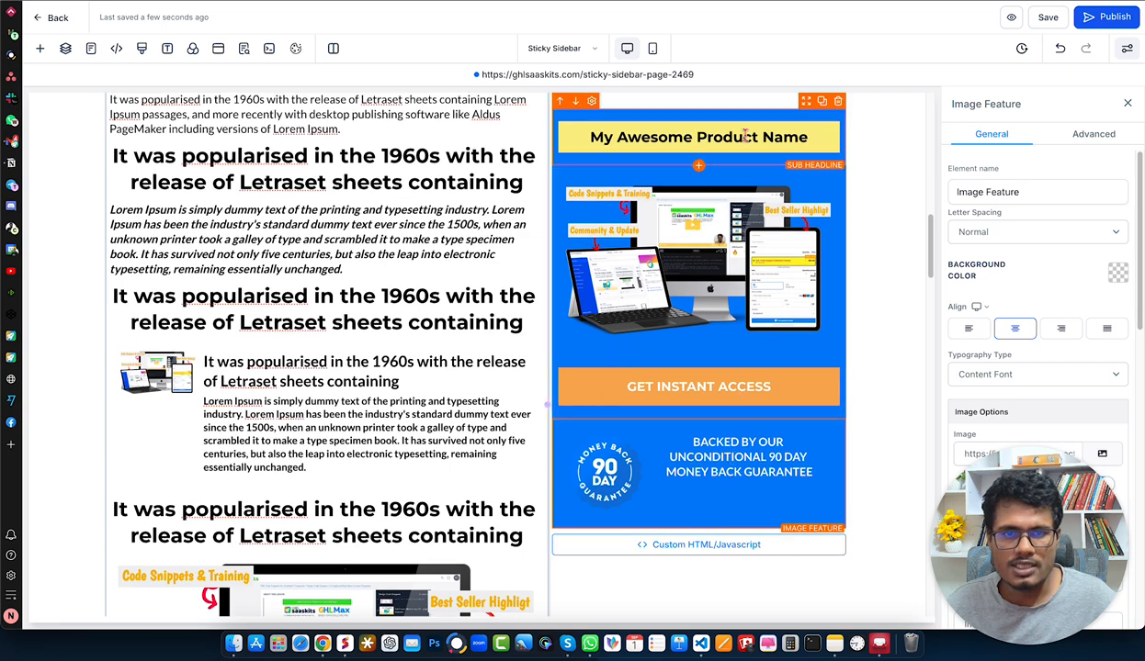
- Show the CSS selector of the "My Awesome Product Name" sub-headline in its advanced settings and highlight it
click(746, 136)
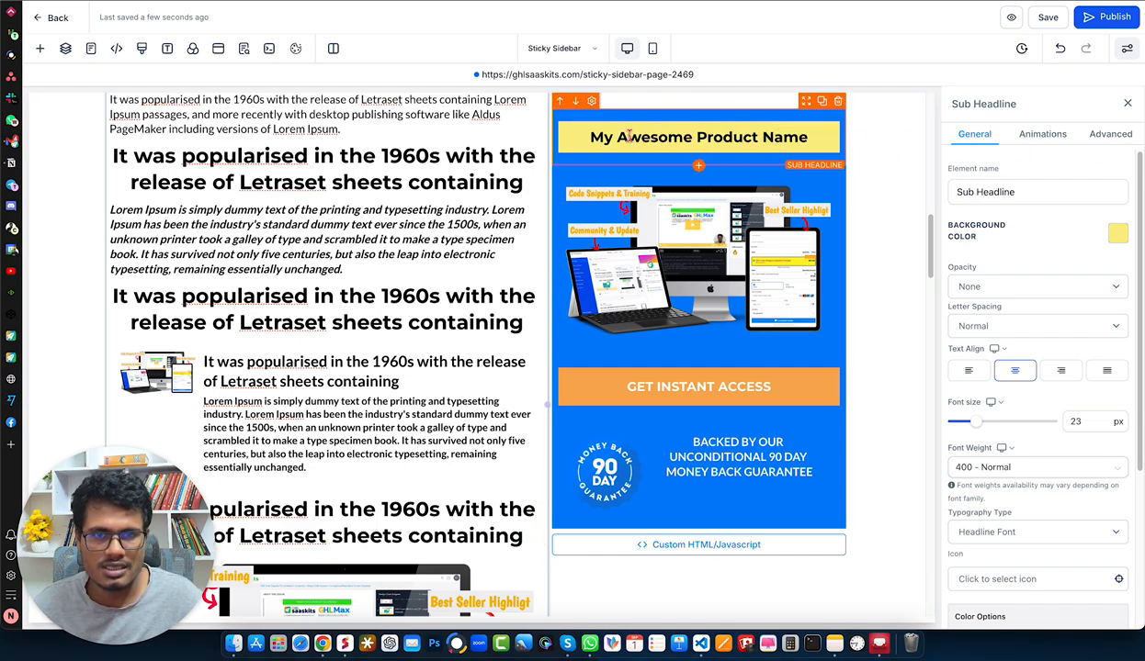
click(1113, 141)
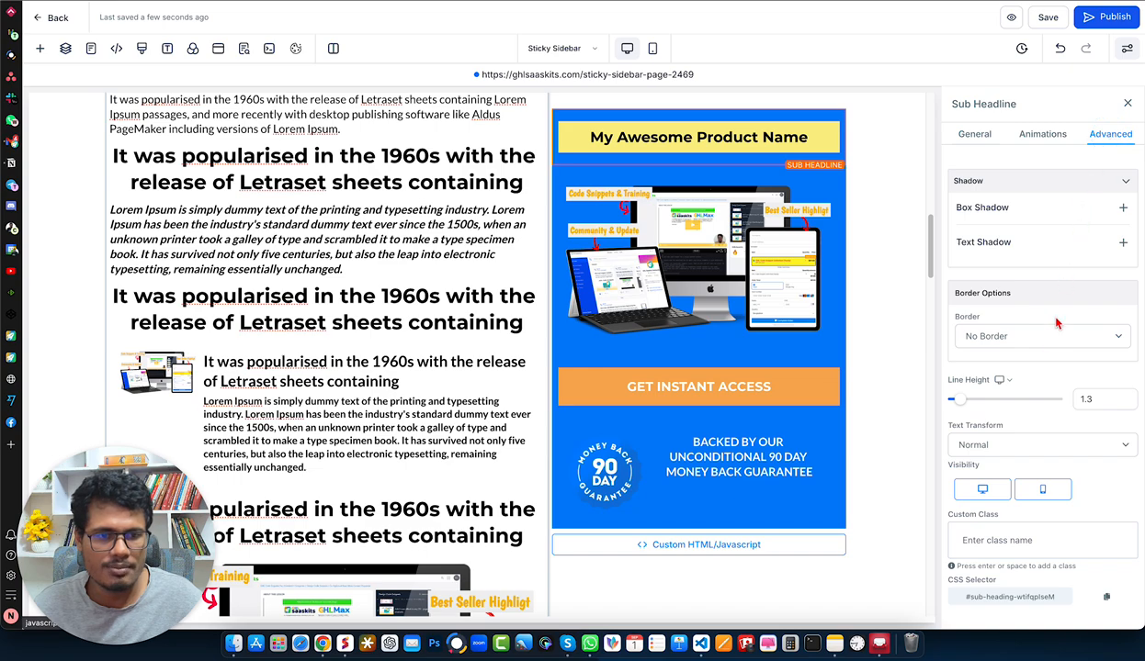
drag(968, 599, 1068, 593)
- Show the CSS selector of the device mockup image in the blue box and highlight it
click(682, 234)
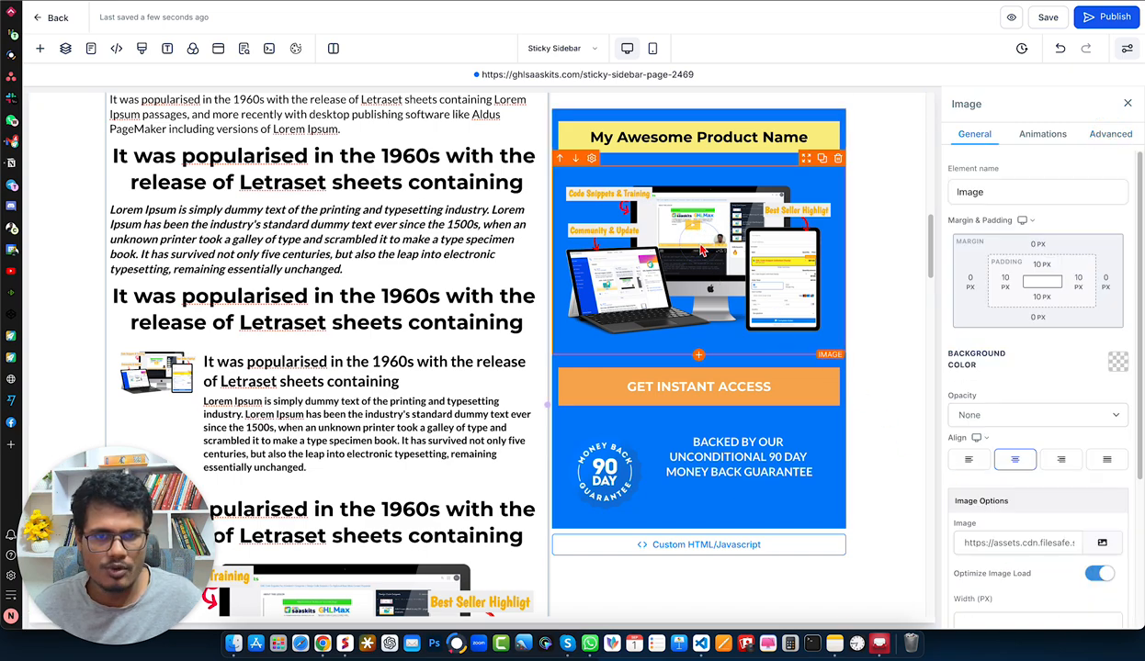
click(1113, 139)
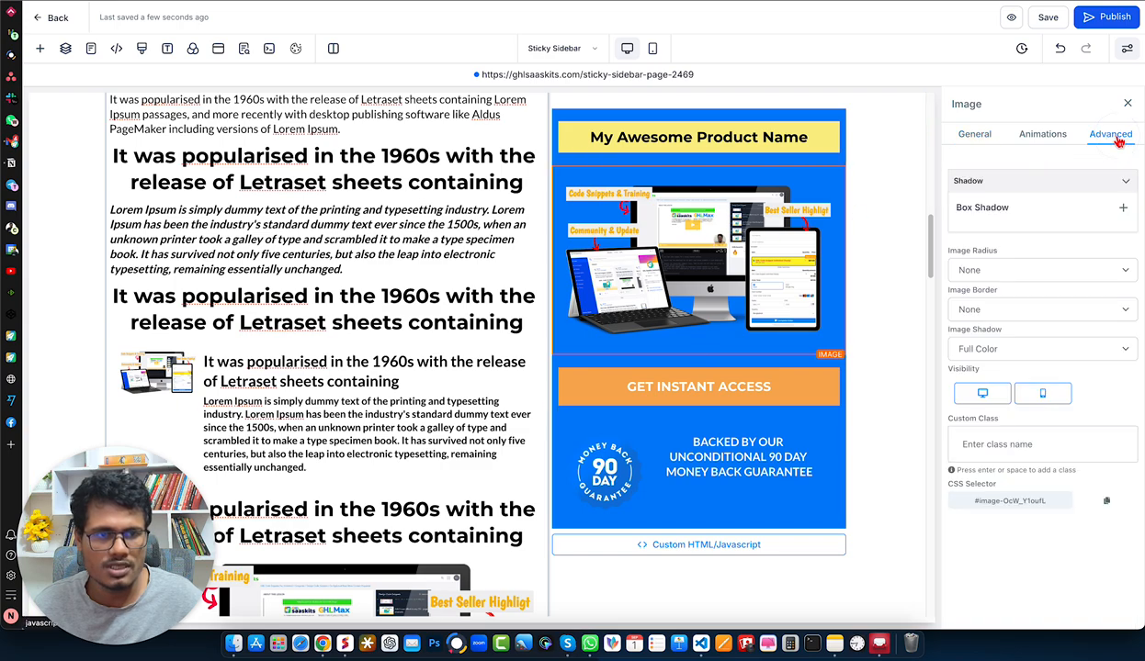
drag(971, 502, 1033, 501)
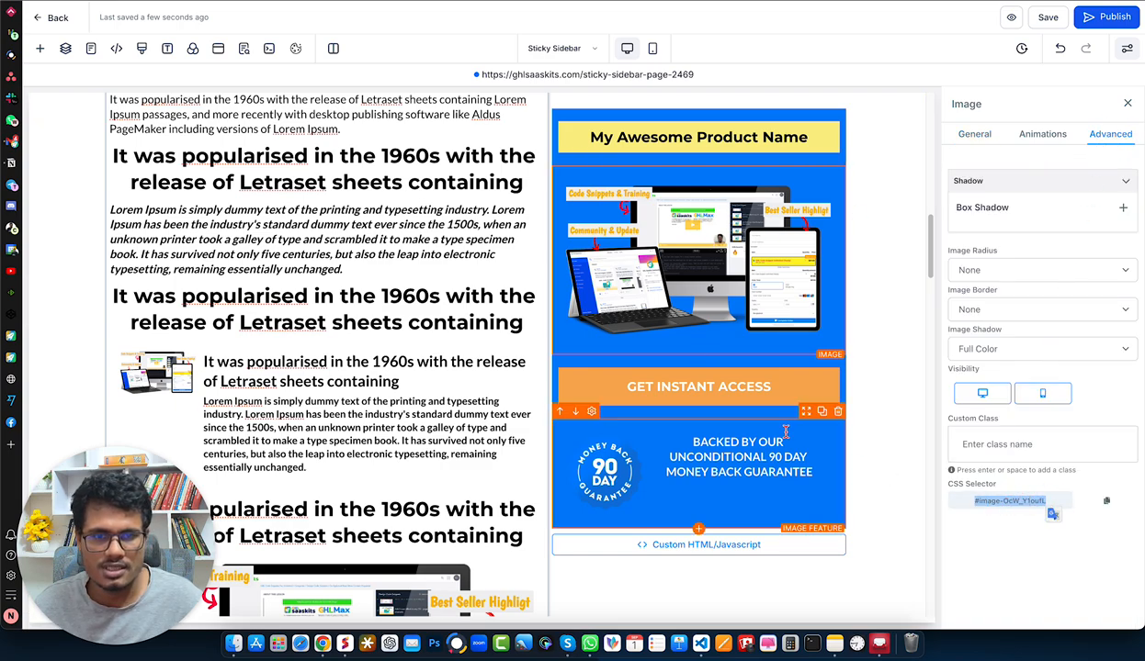
- Show the CSS selector of the blue box's "GET INSTANT ACCESS" button in its advanced settings and highlight it
click(732, 389)
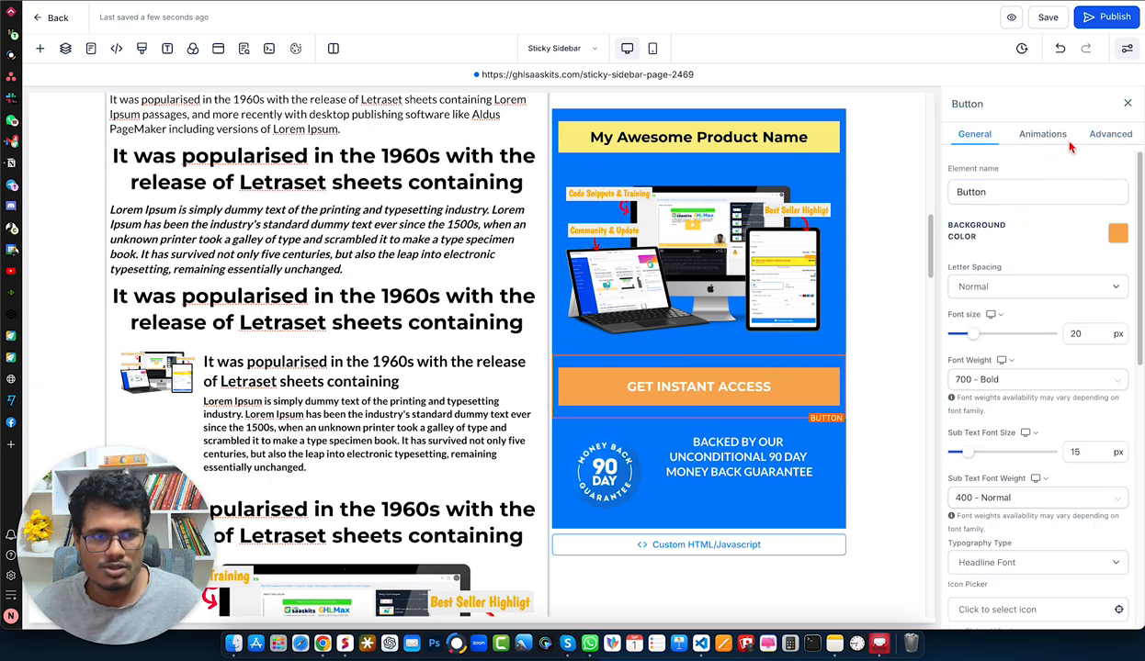
click(1108, 133)
scroll(1015, 397, down, 3)
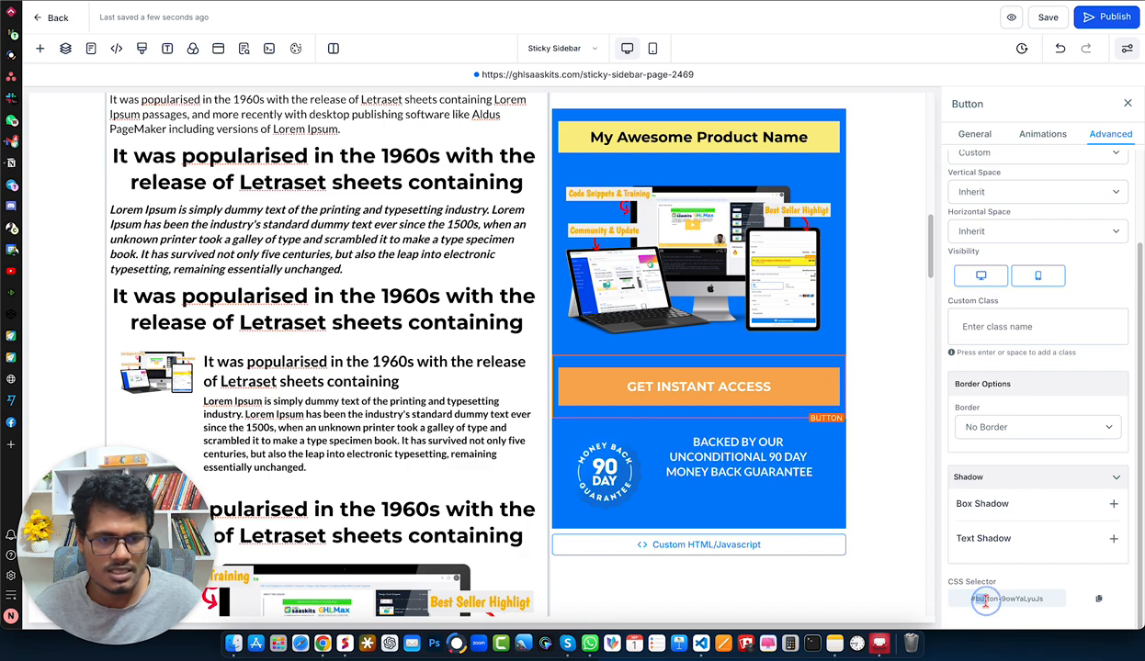
drag(971, 598, 1058, 600)
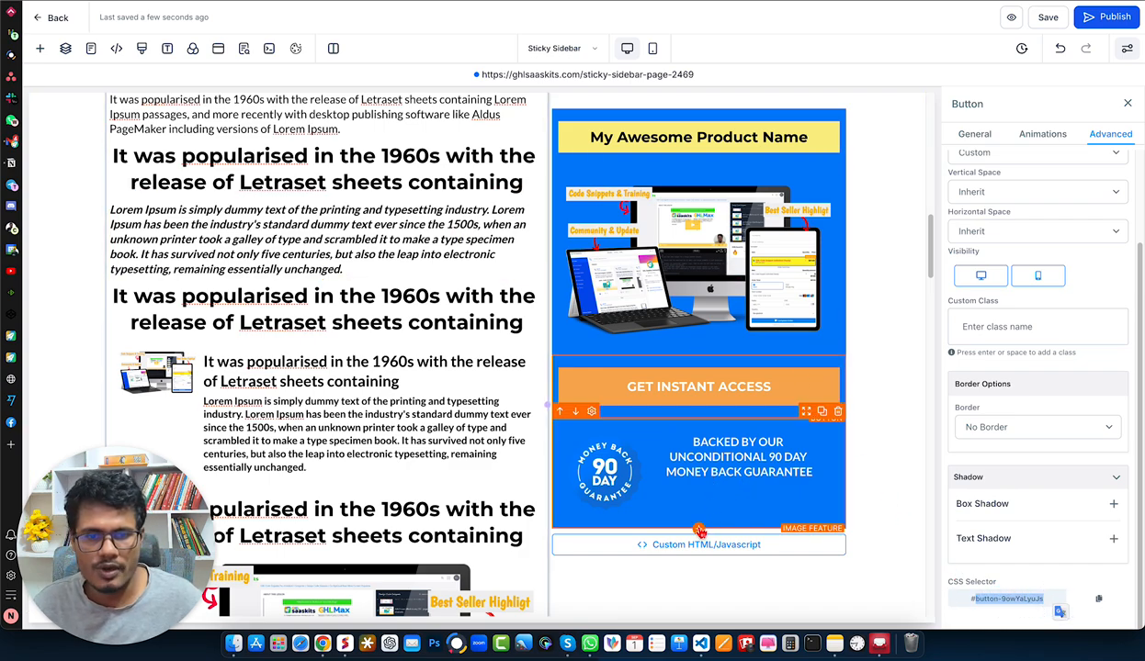
- Locate the Image Feature block in the element library and show the guarantee image feature's advanced settings with its CSS selector
click(698, 528)
scroll(173, 238, down, 1)
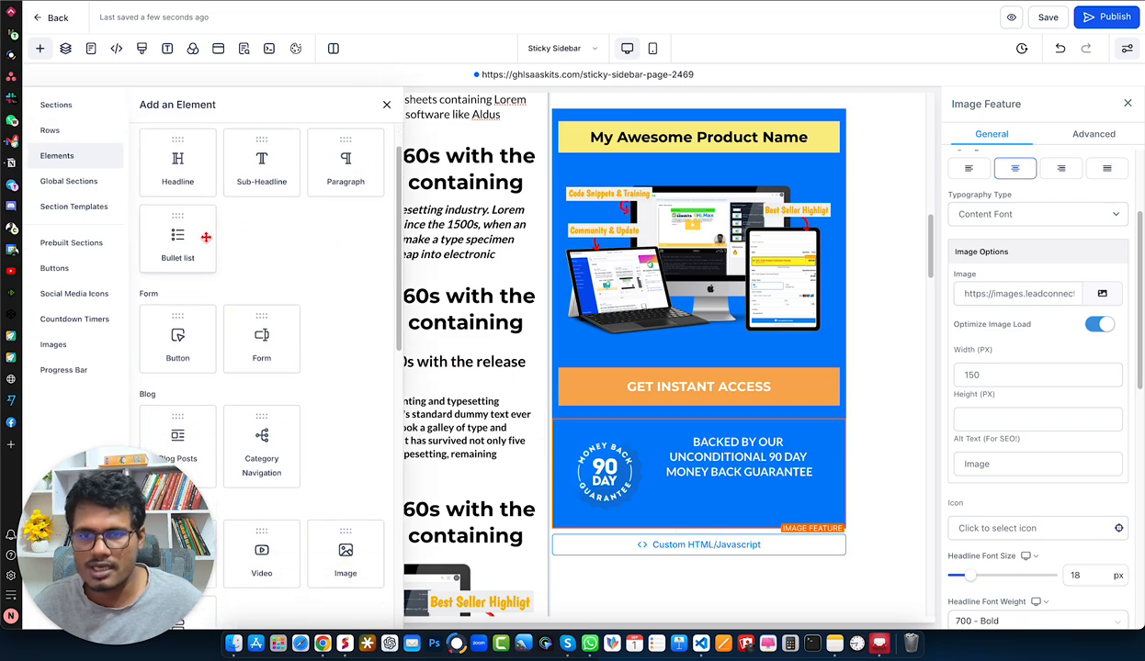
scroll(250, 239, down, 3)
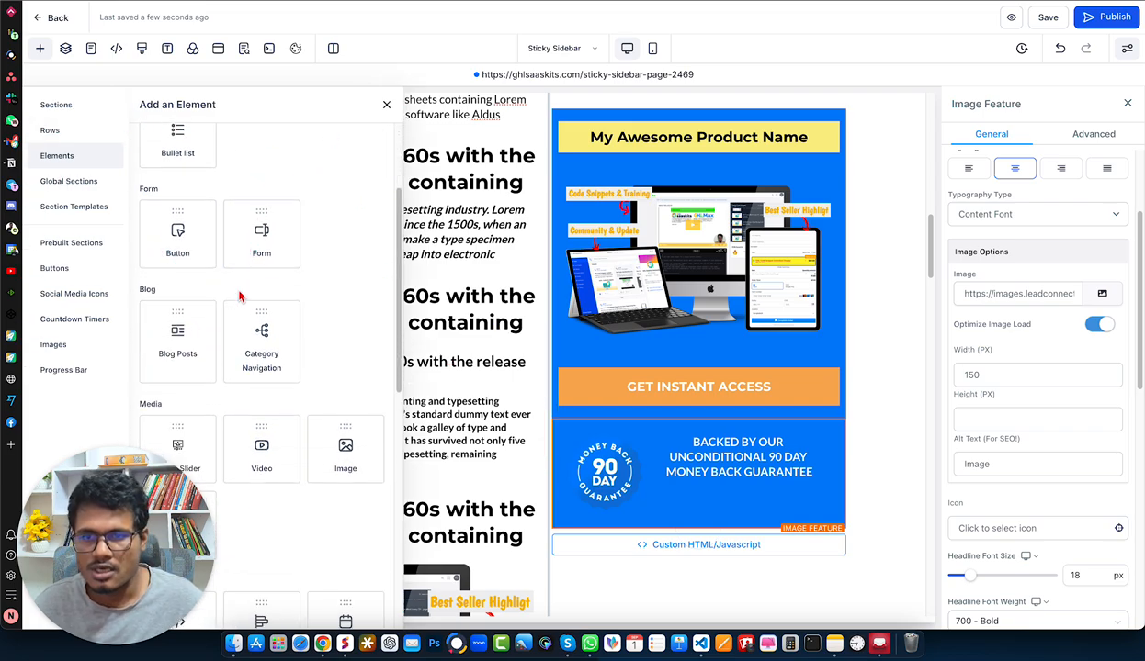
scroll(267, 295, down, 10)
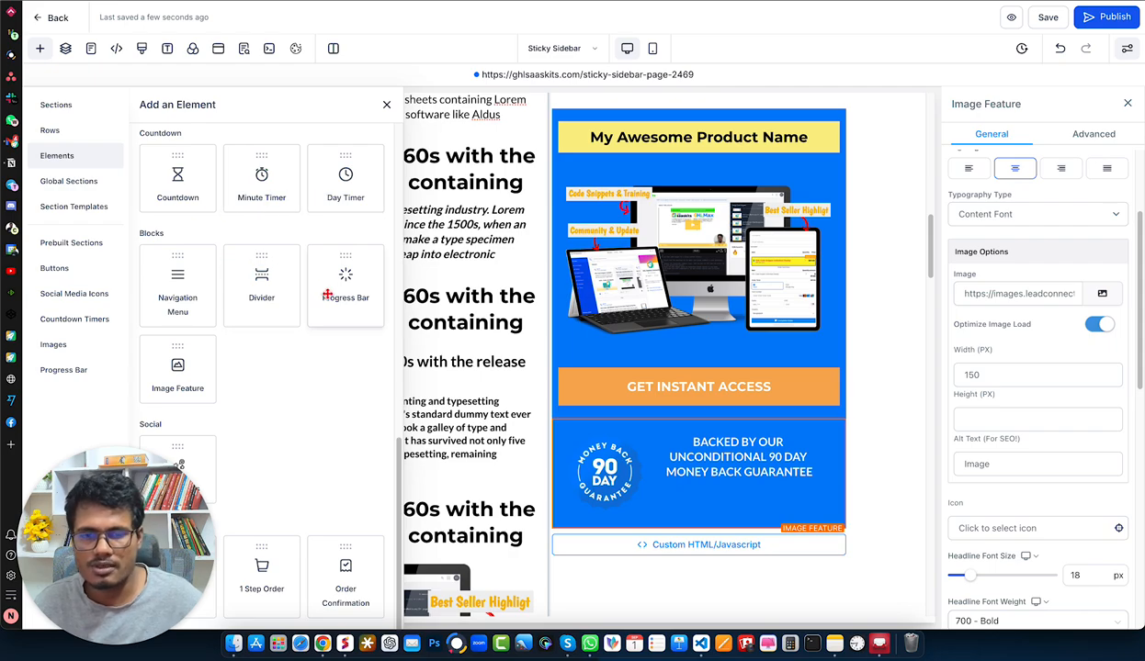
scroll(1027, 565, down, 5)
scroll(1027, 565, down, 2)
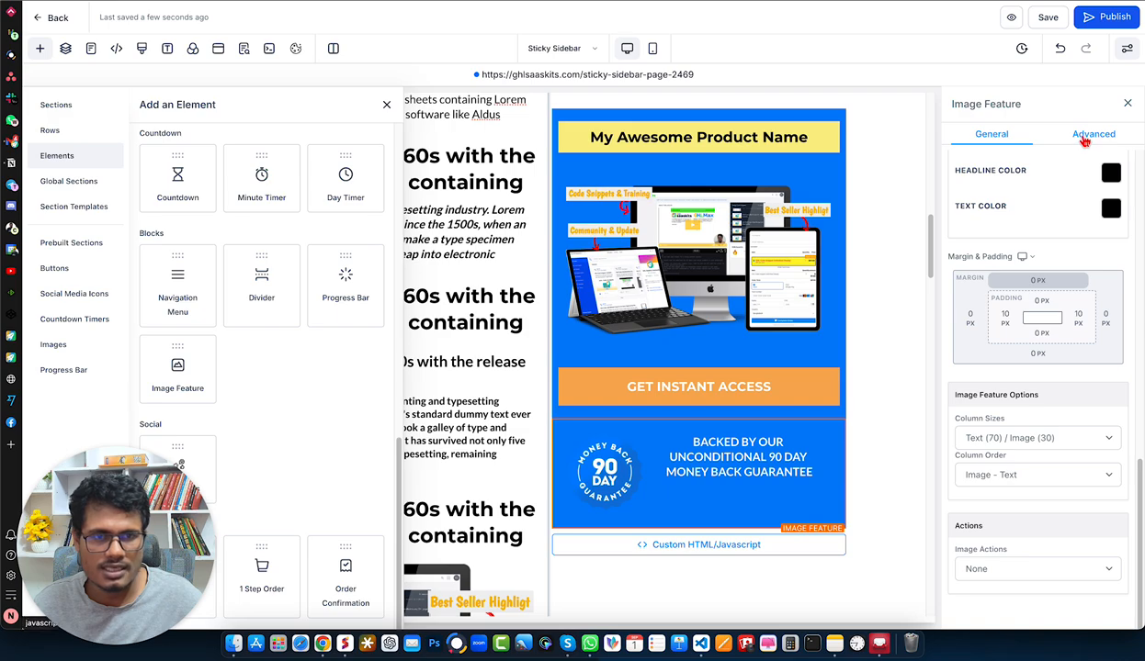
click(1084, 136)
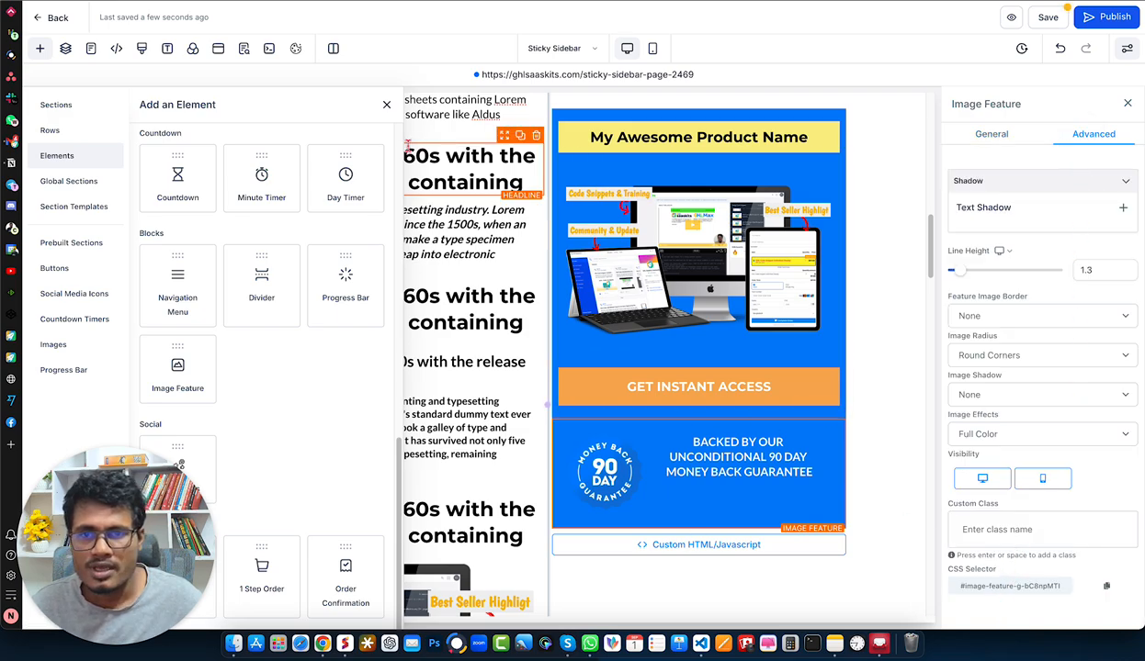
- Open the code of the Custom HTML/Javascript element below the blue box, highlight the sub-heading ID in stickyElements, and close it without saving
click(386, 105)
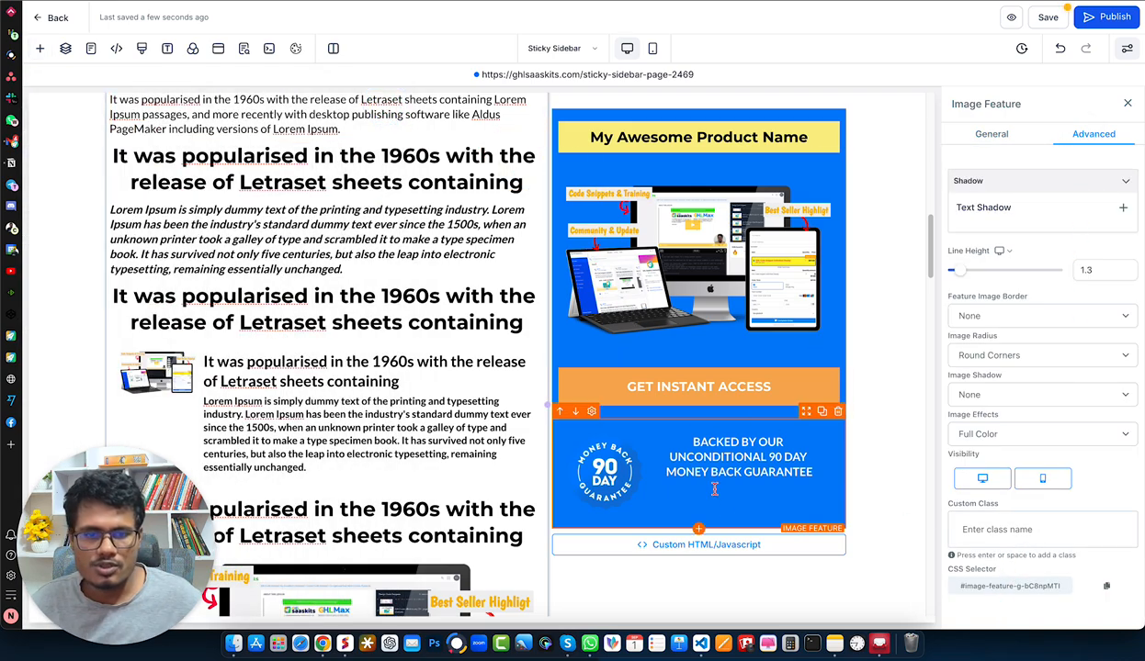
click(716, 543)
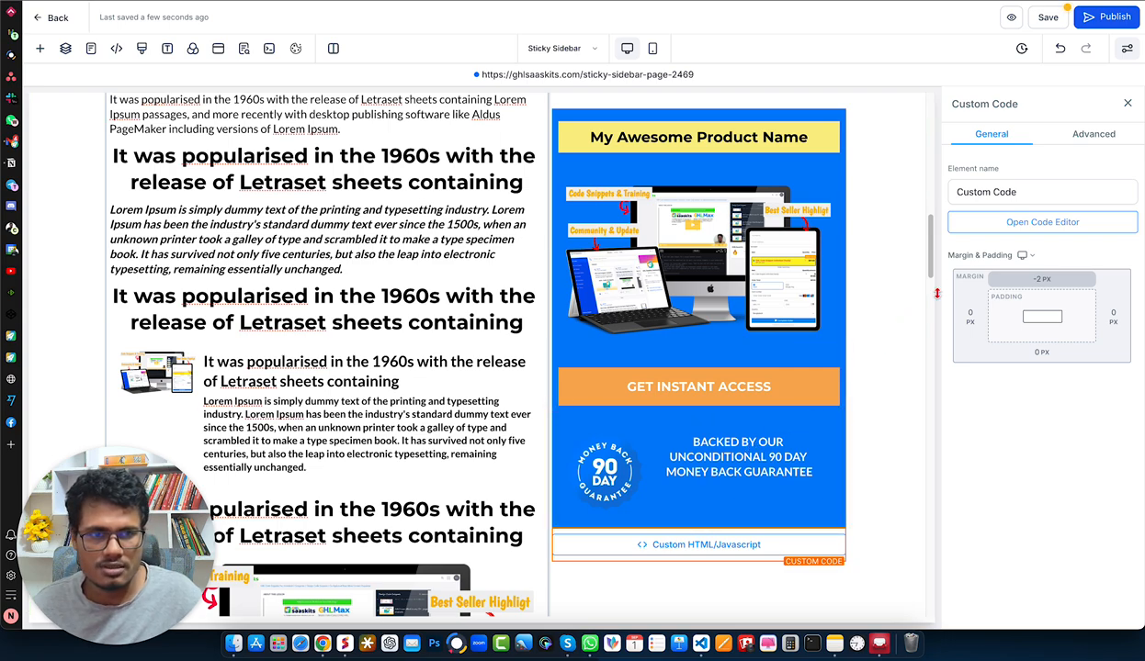
click(1033, 227)
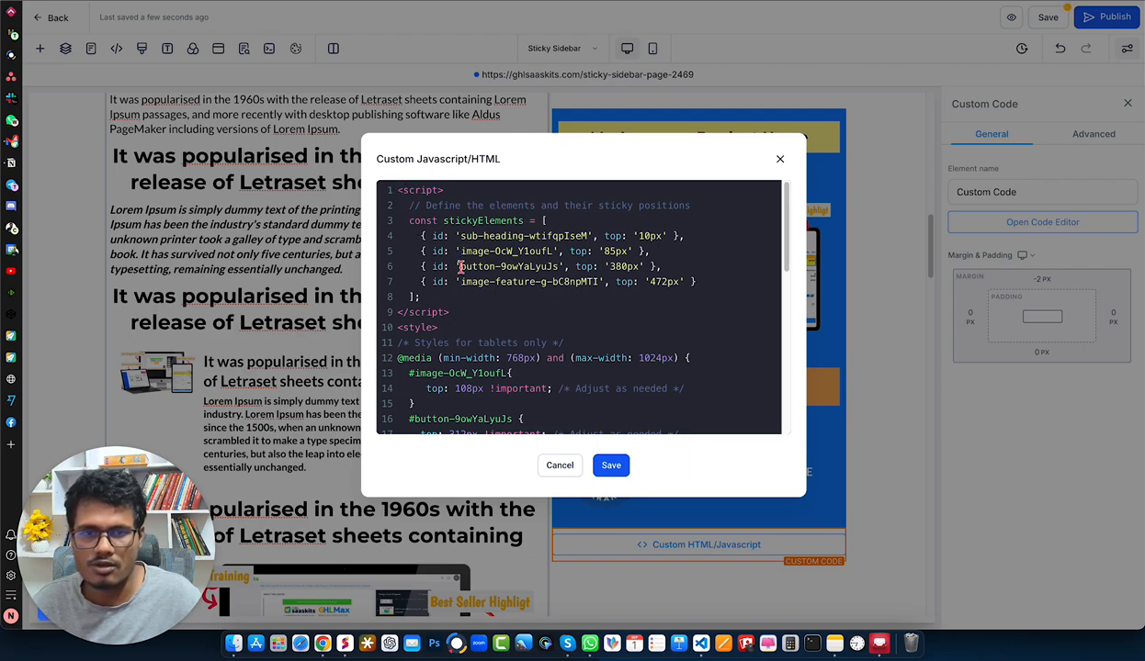
drag(461, 236, 587, 233)
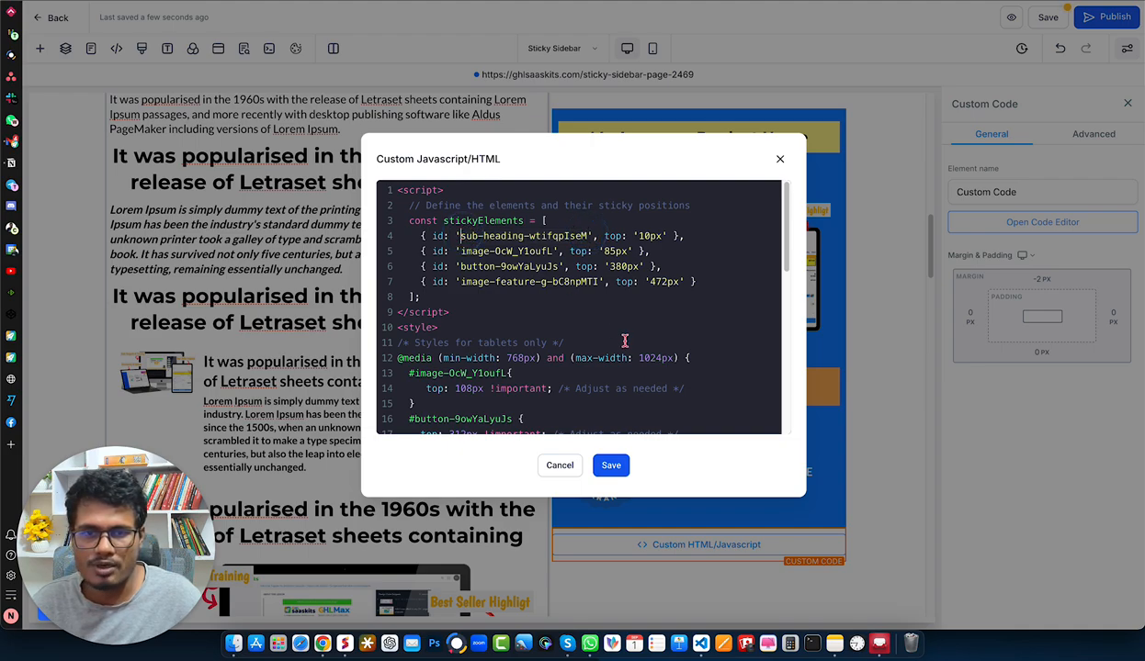
click(557, 464)
- Copy the CSS selector of the "My Awesome Product Name" sub-headline from its advanced settings
click(749, 131)
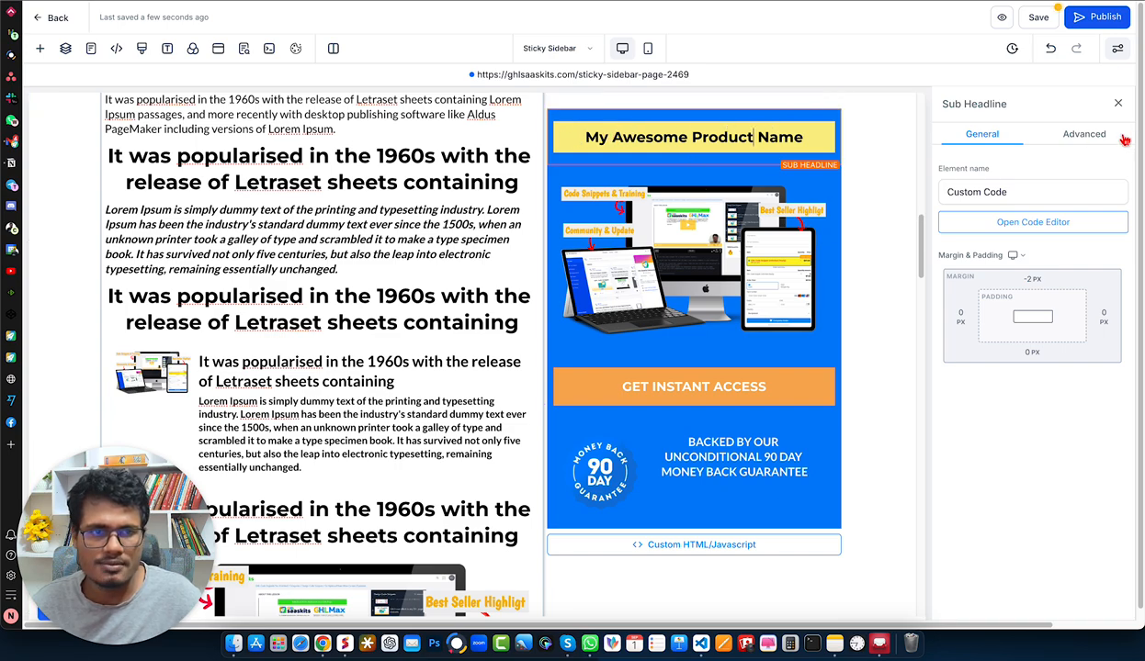
click(1084, 134)
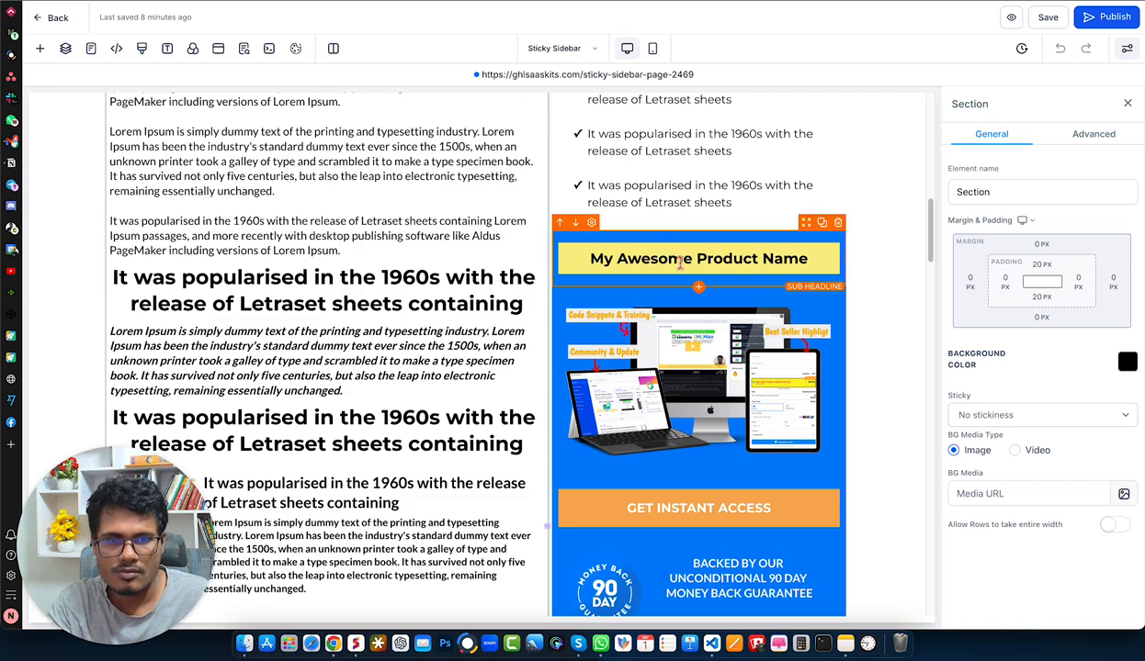
click(657, 266)
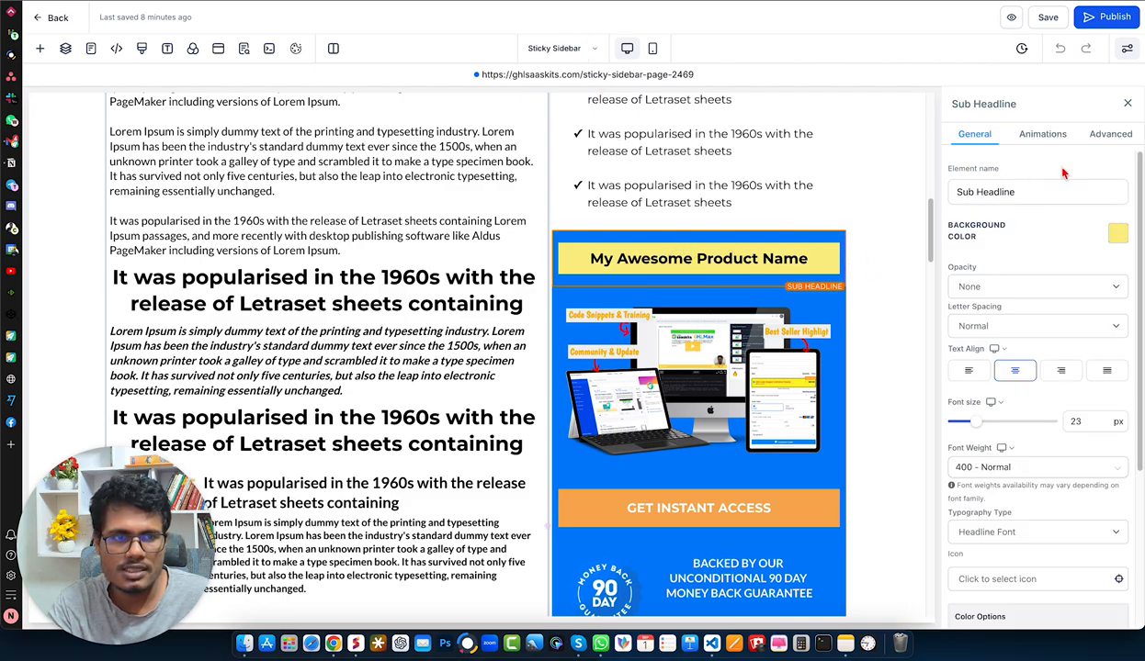
click(1110, 135)
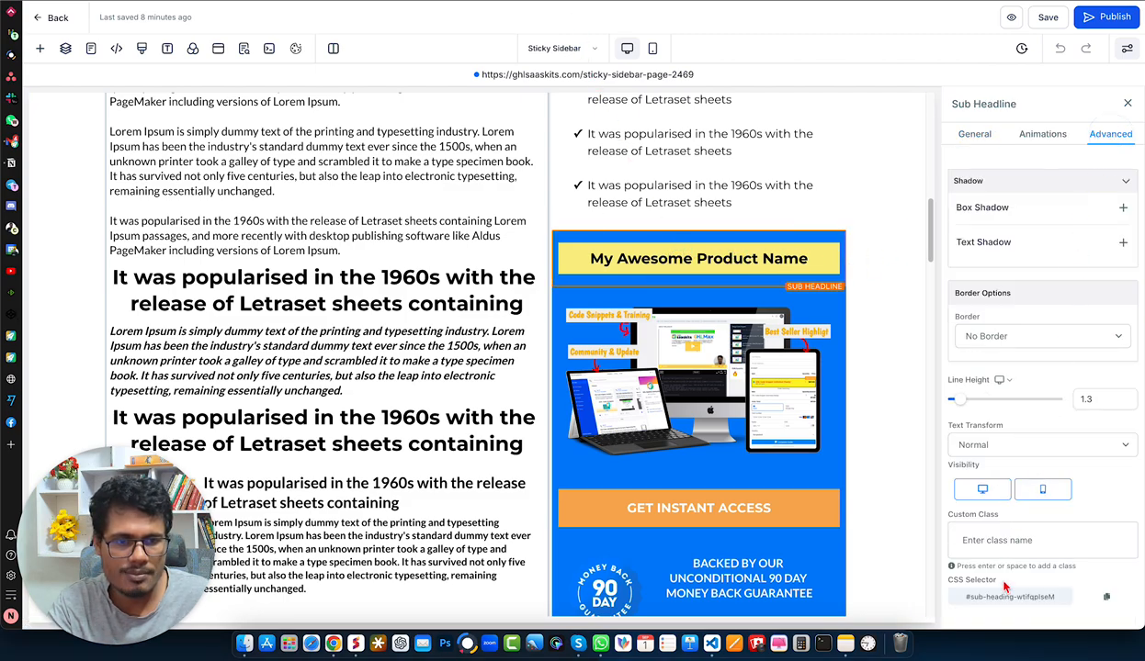
drag(965, 604, 1071, 602)
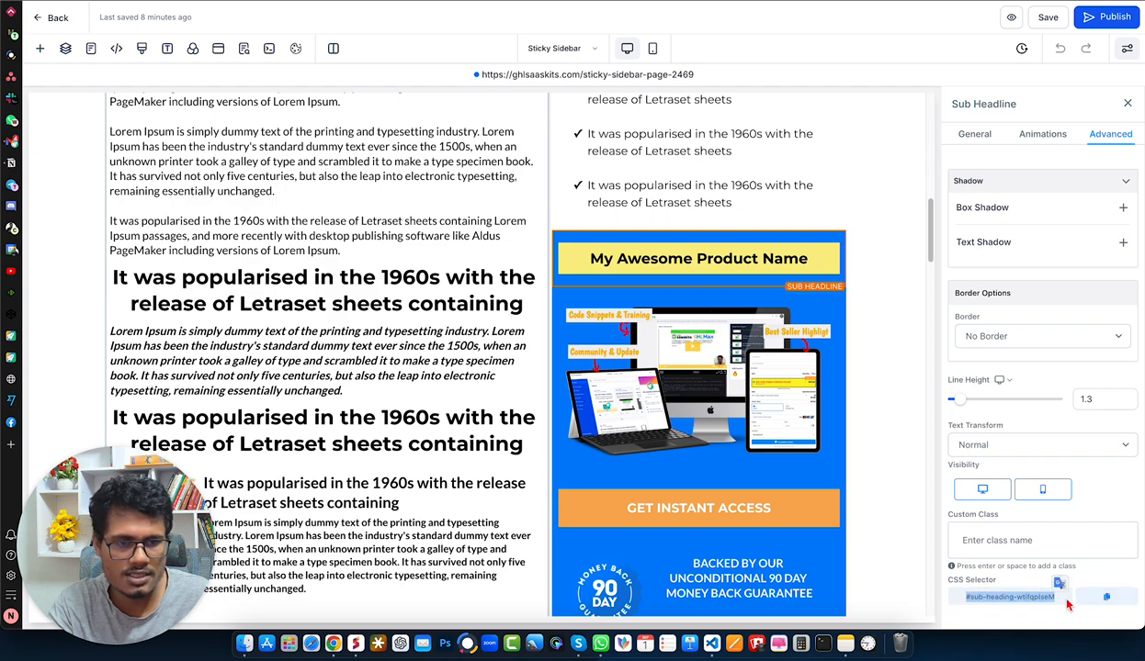
click(1107, 598)
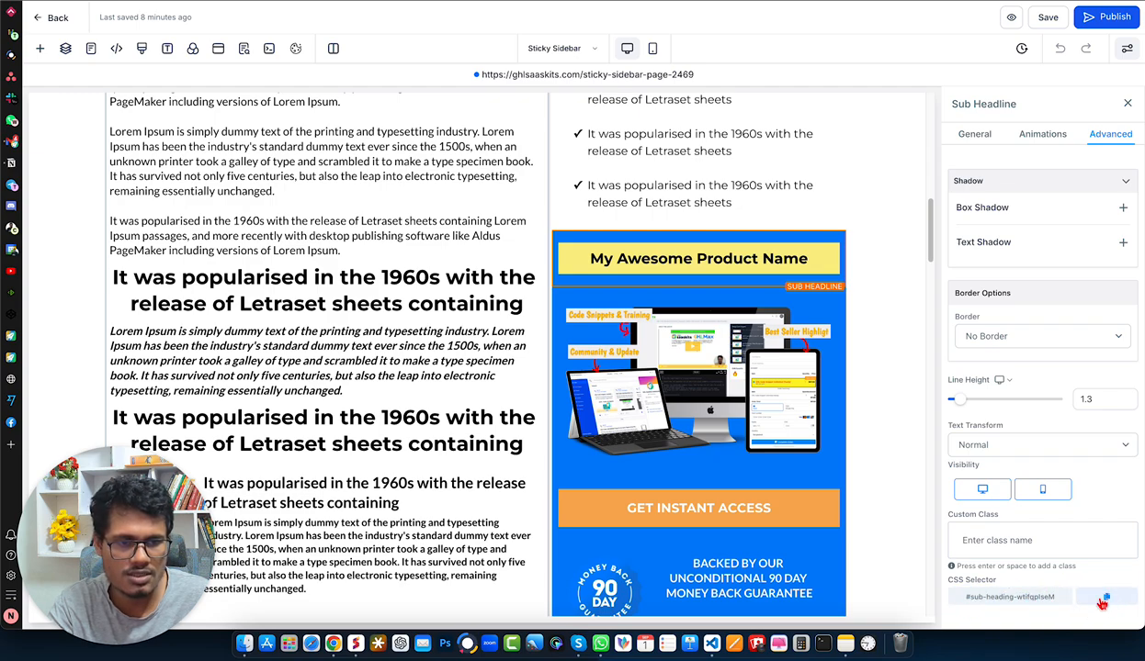
- Replace the first ID in the custom code's stickyElements list with the copied sub-headline selector, without its leading #
scroll(758, 441, down, 3)
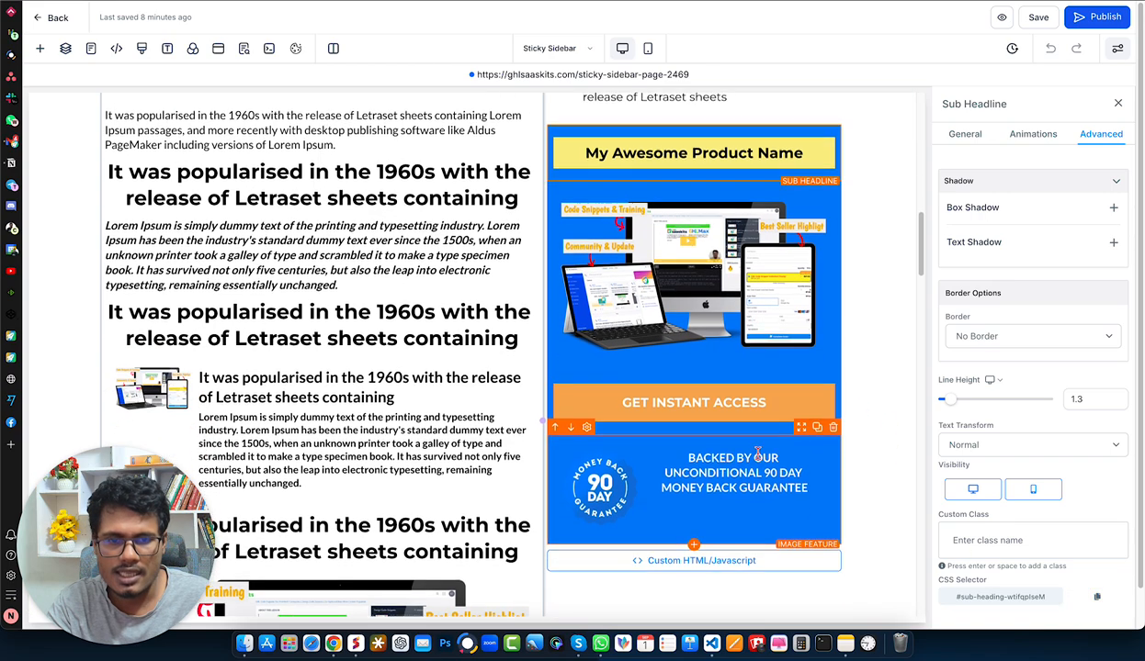
click(749, 555)
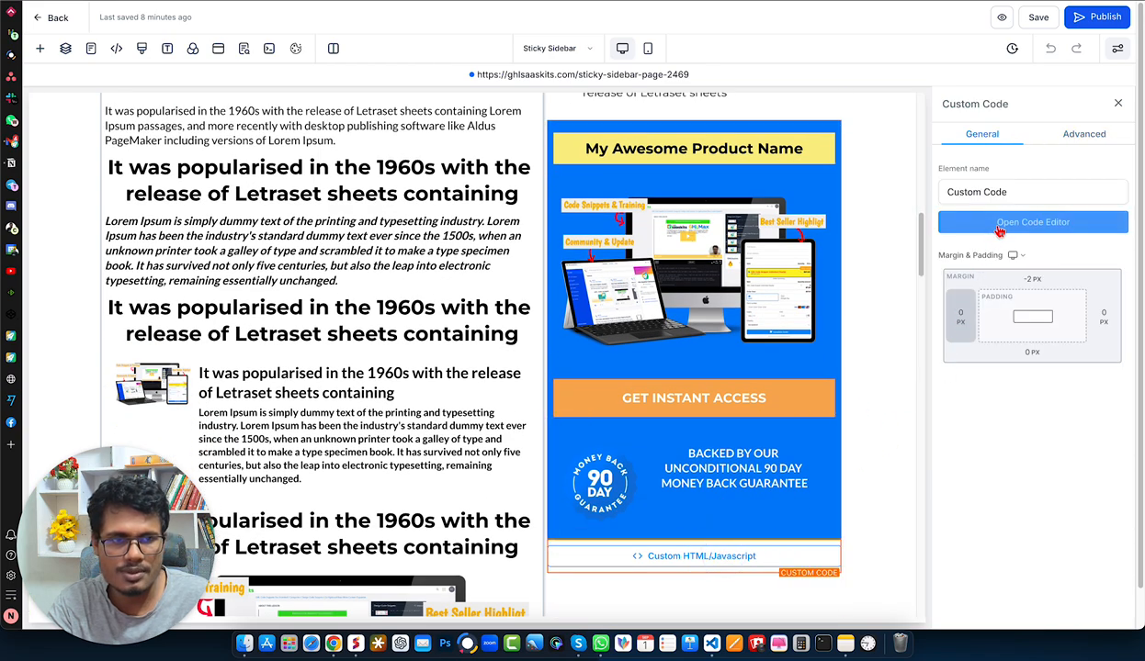
click(966, 230)
drag(461, 233, 591, 235)
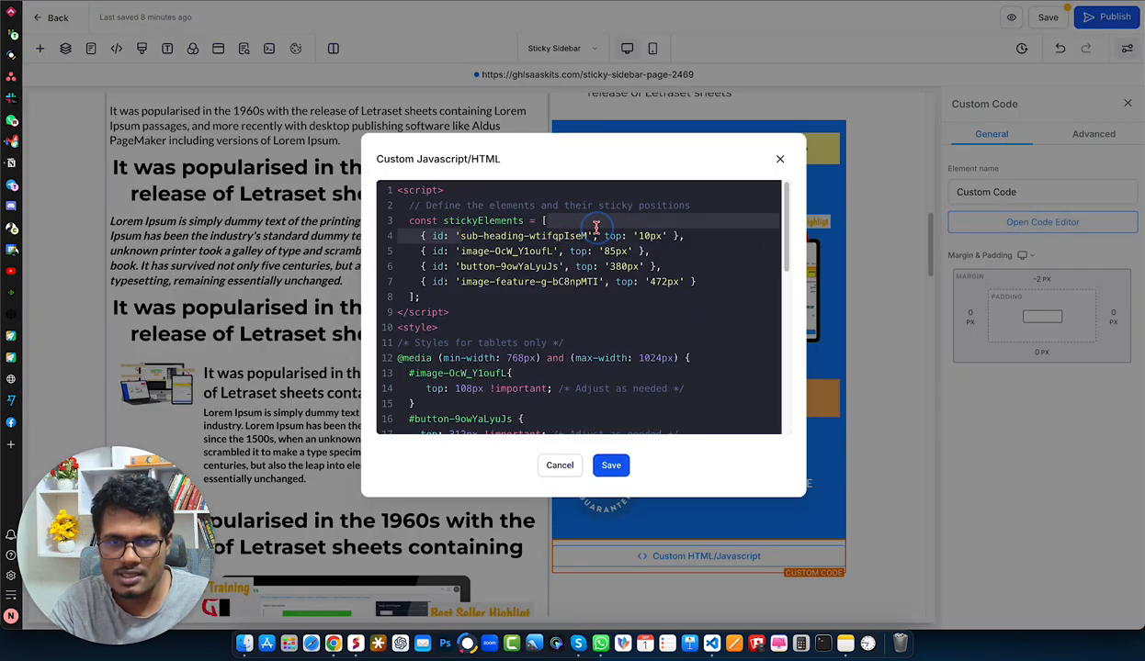
key(BackSpace)
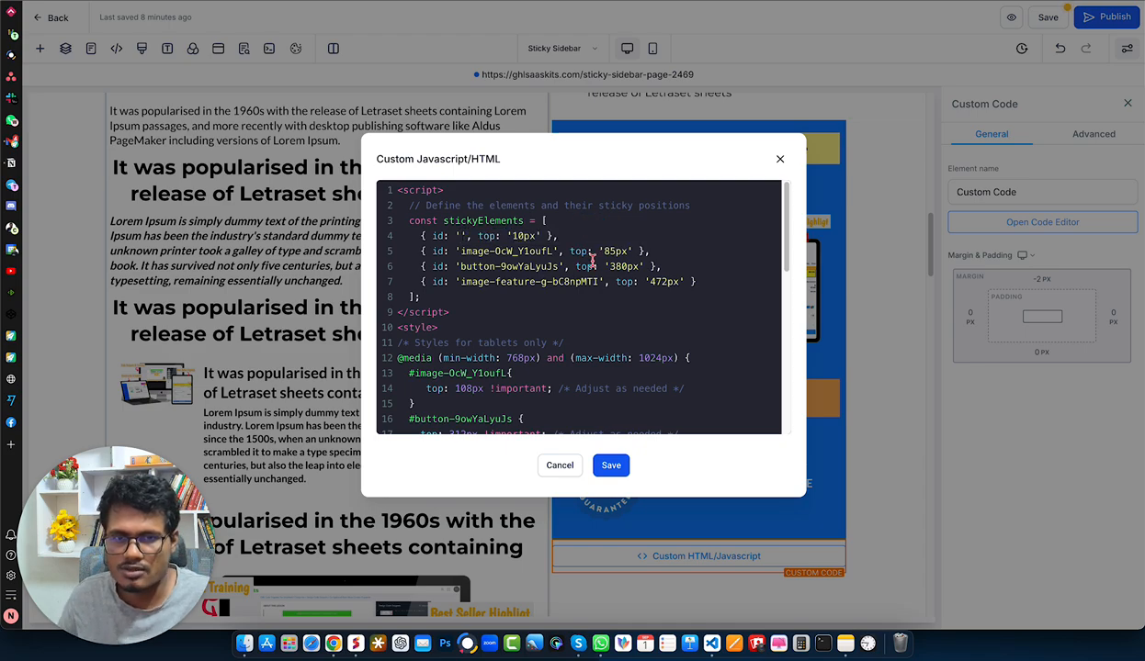
key(super+v)
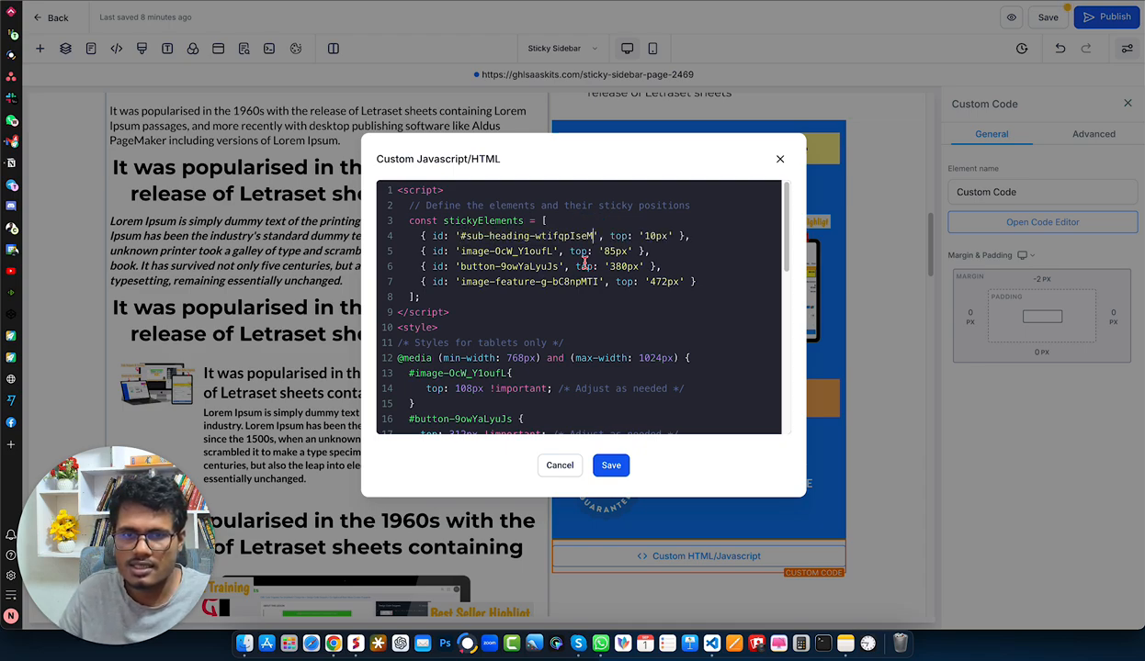
click(461, 236)
key(BackSpace)
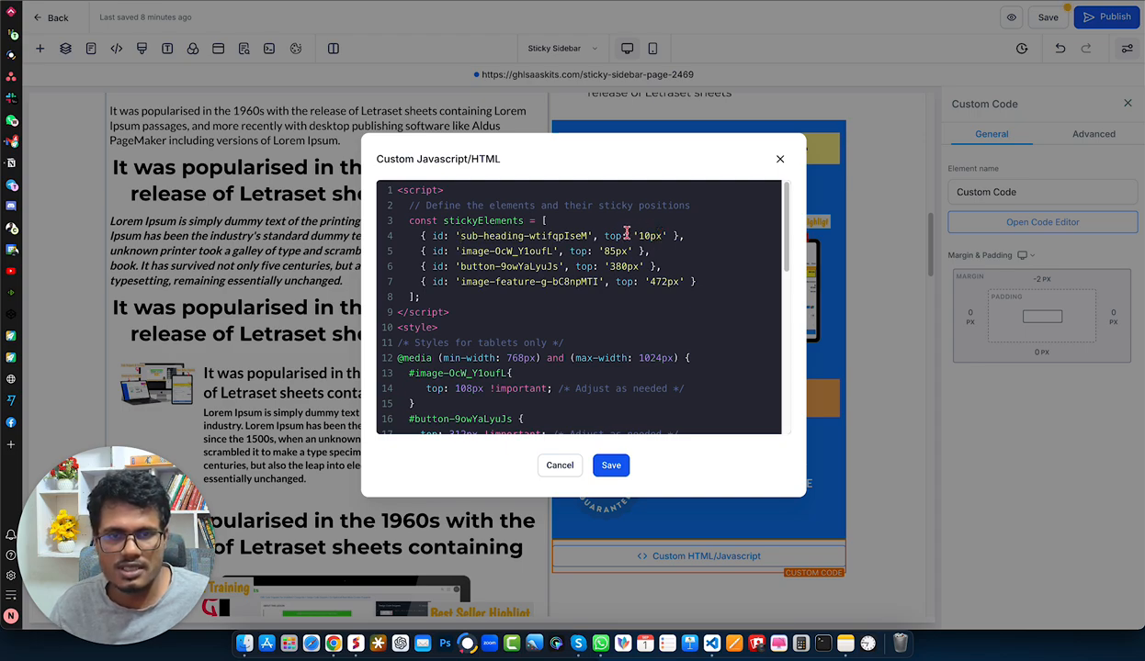
- Highlight the sub-heading's top value, the image's ID and the image's top value in the stickyElements list
drag(639, 236, 659, 237)
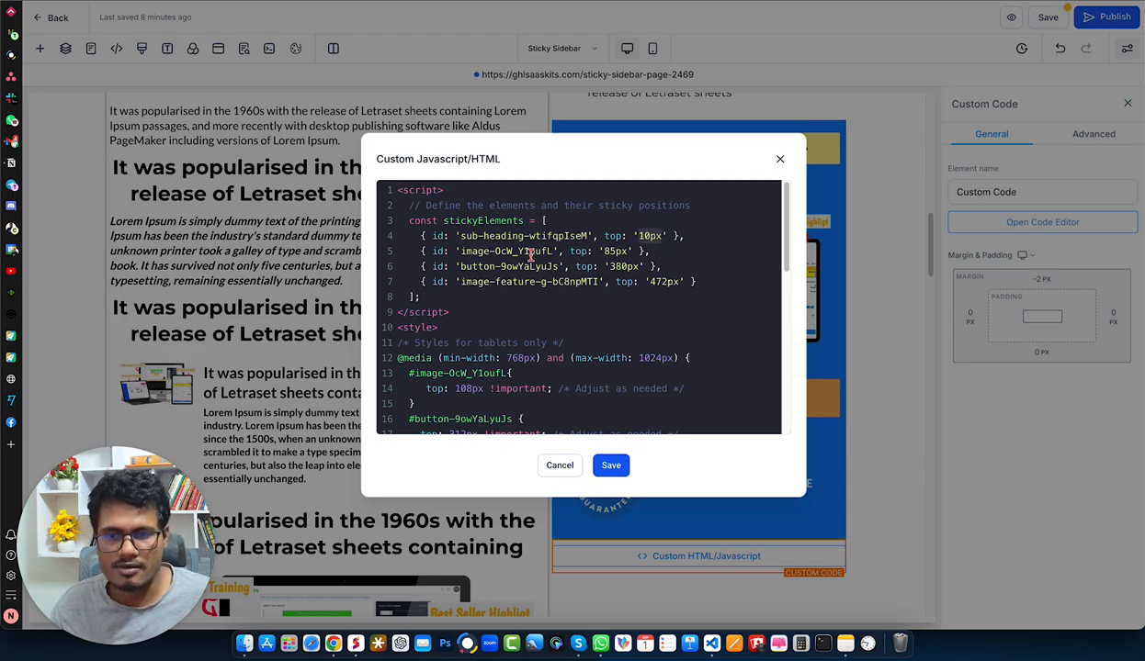
drag(463, 253, 532, 252)
click(610, 253)
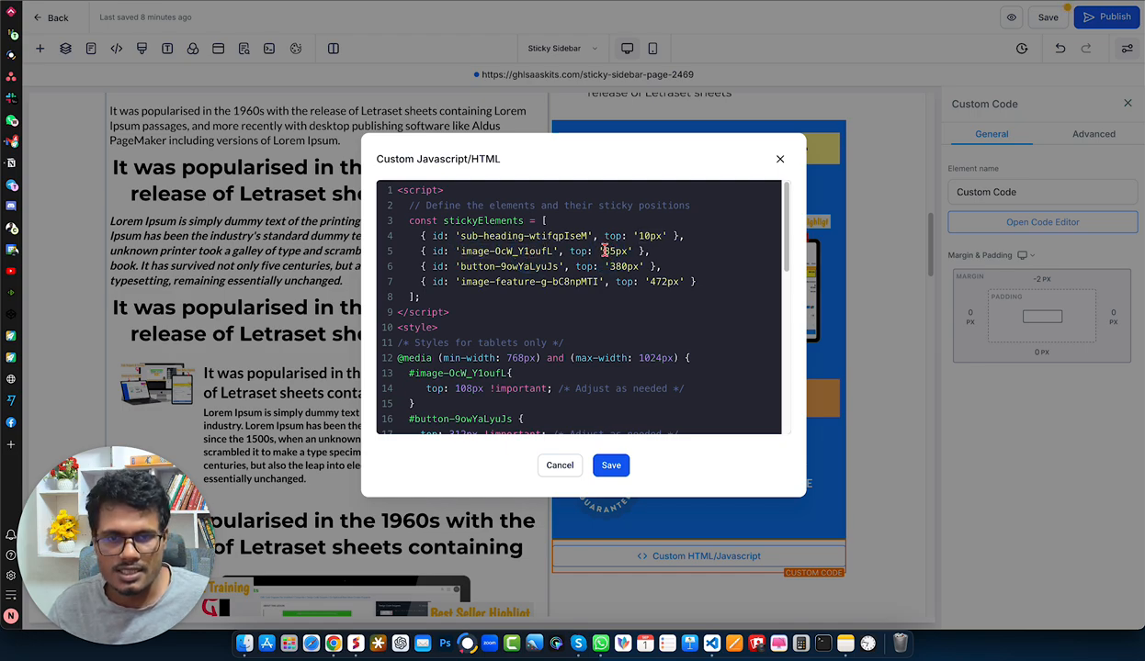
drag(604, 251, 623, 251)
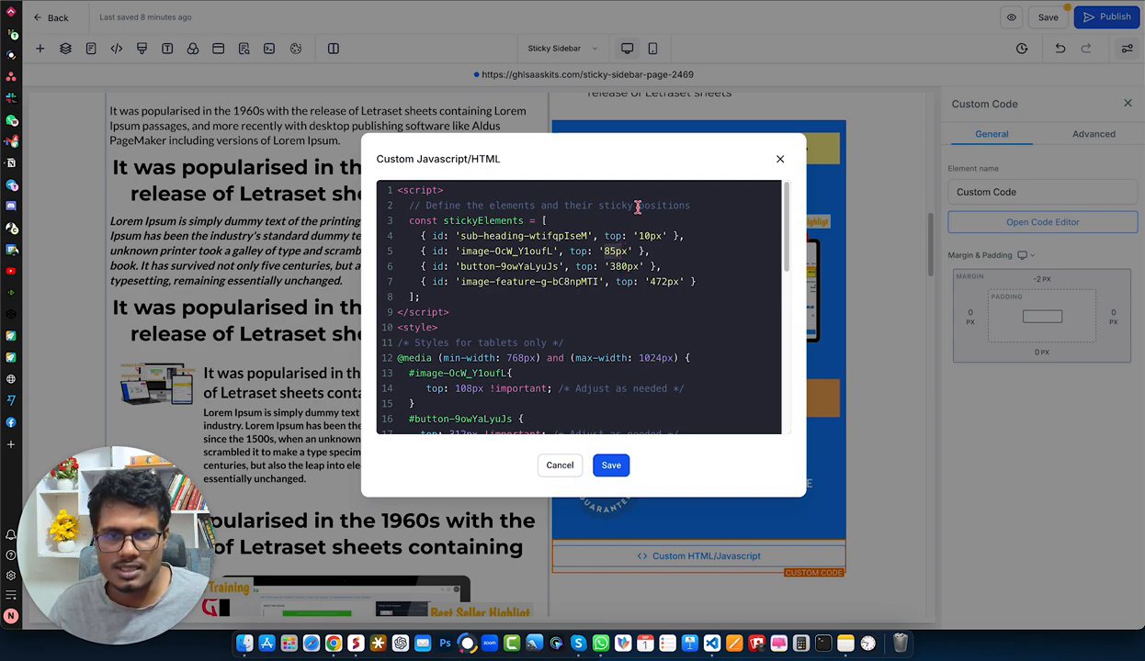
- Set the image's top position to 5px in the stickyElements list and save the custom code
click(611, 251)
key(BackSpace)
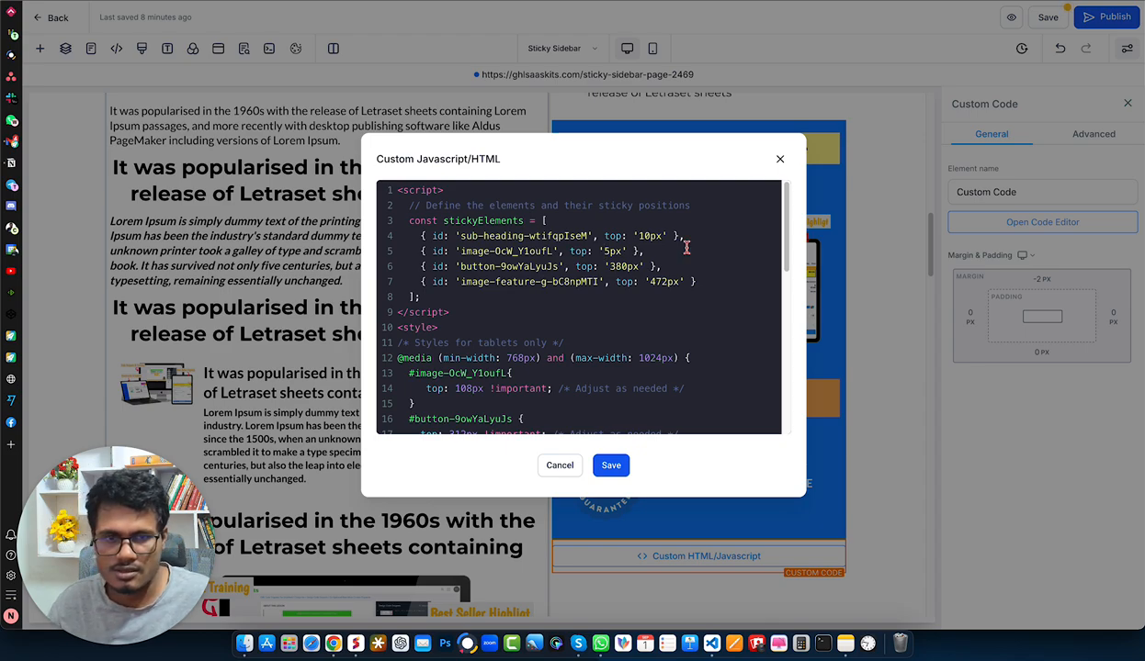
click(614, 466)
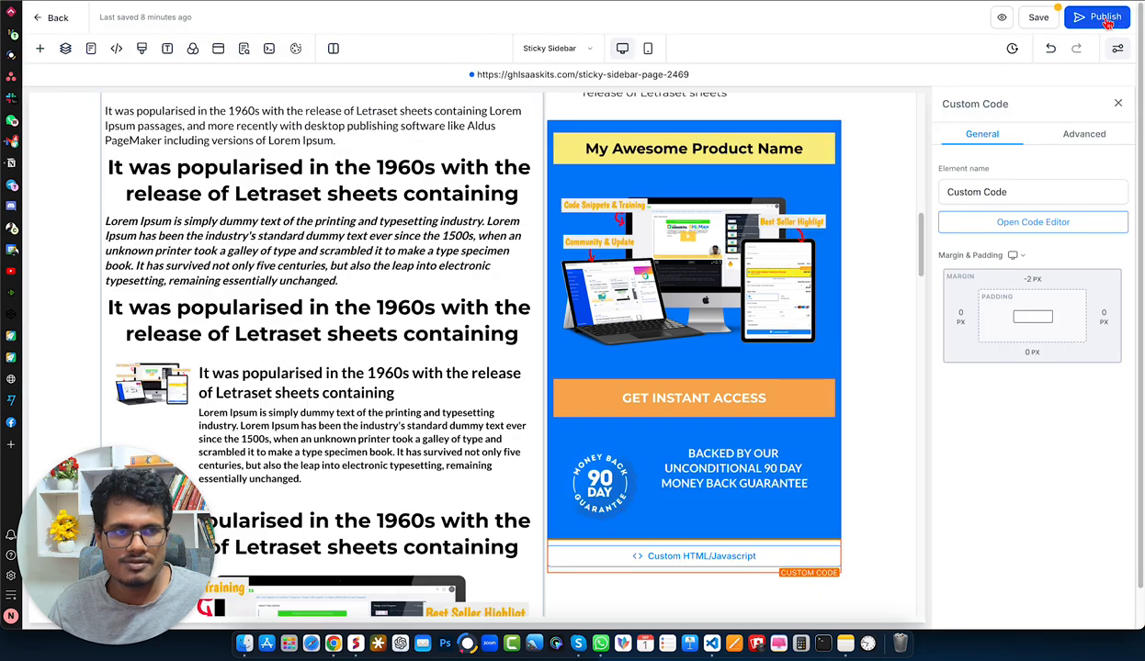
- Publish the page and open its live URL
click(1105, 18)
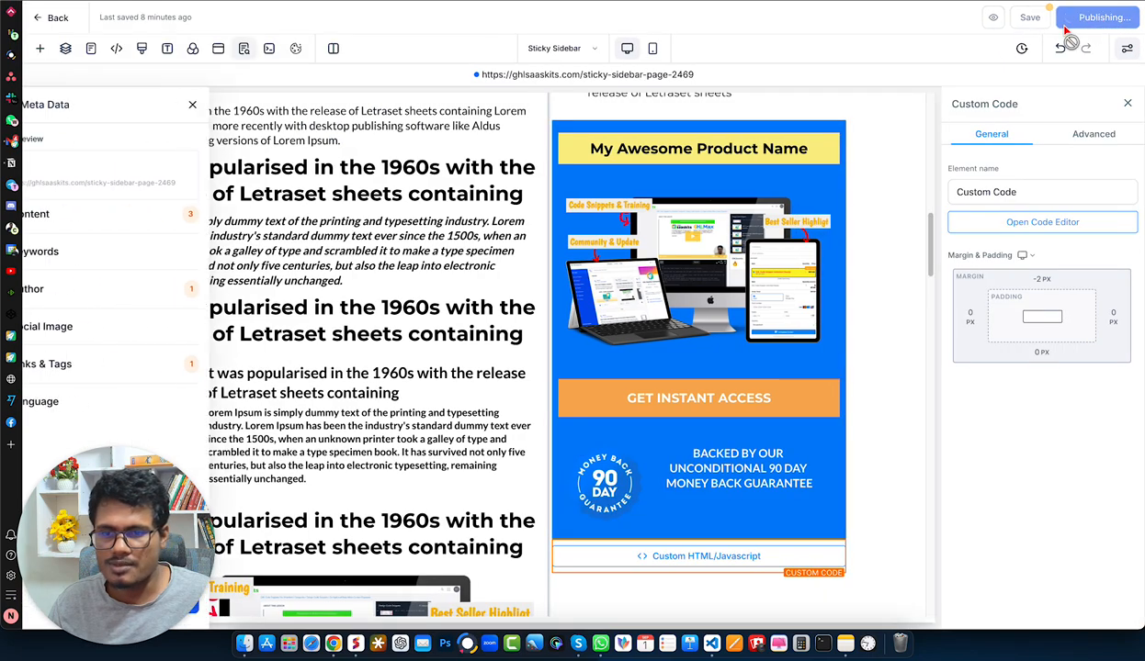
click(228, 102)
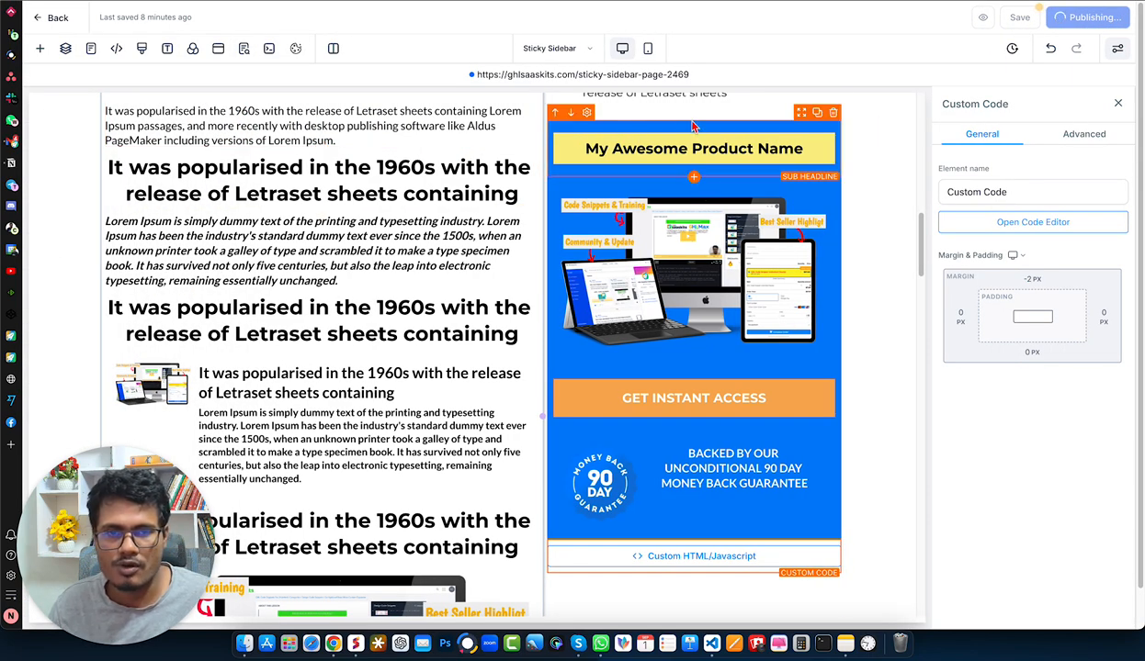
click(617, 76)
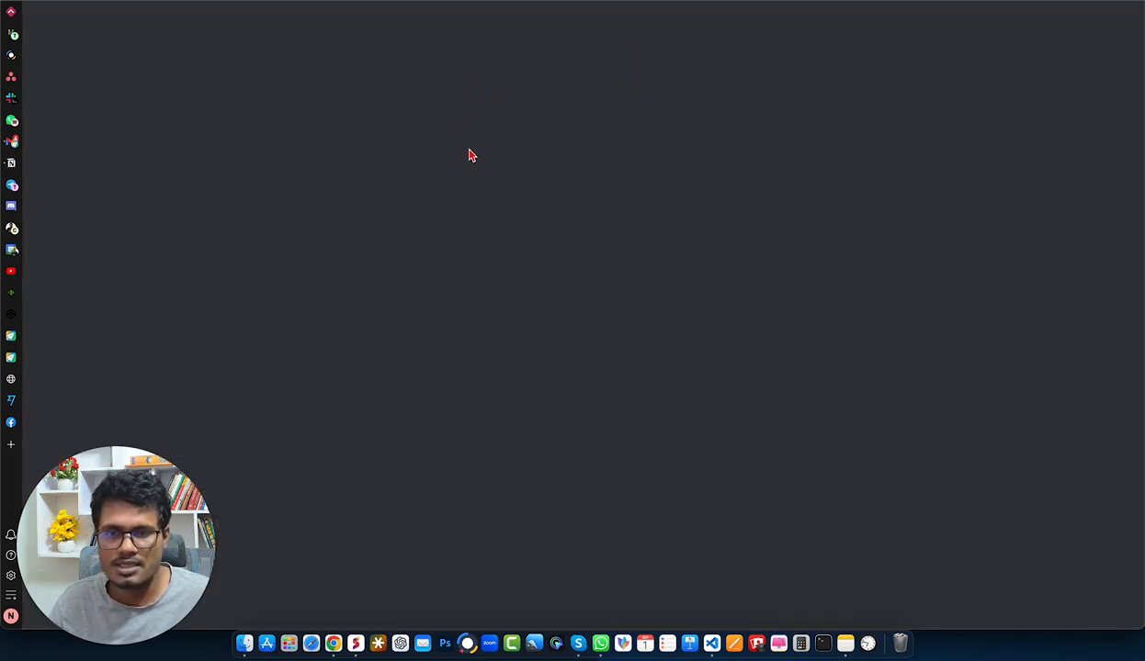
- Examine on the live page how the blue box's product name, mockup image and button stick, highlighting "My Awesome Product Name"
scroll(469, 155, down, 10)
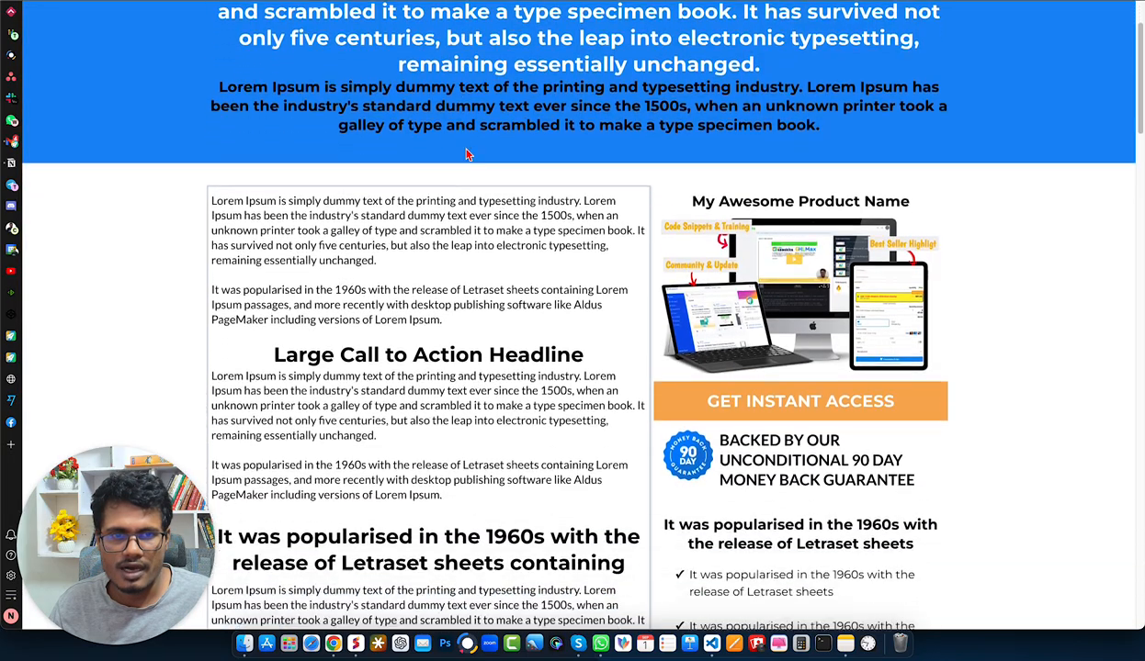
scroll(468, 155, down, 8)
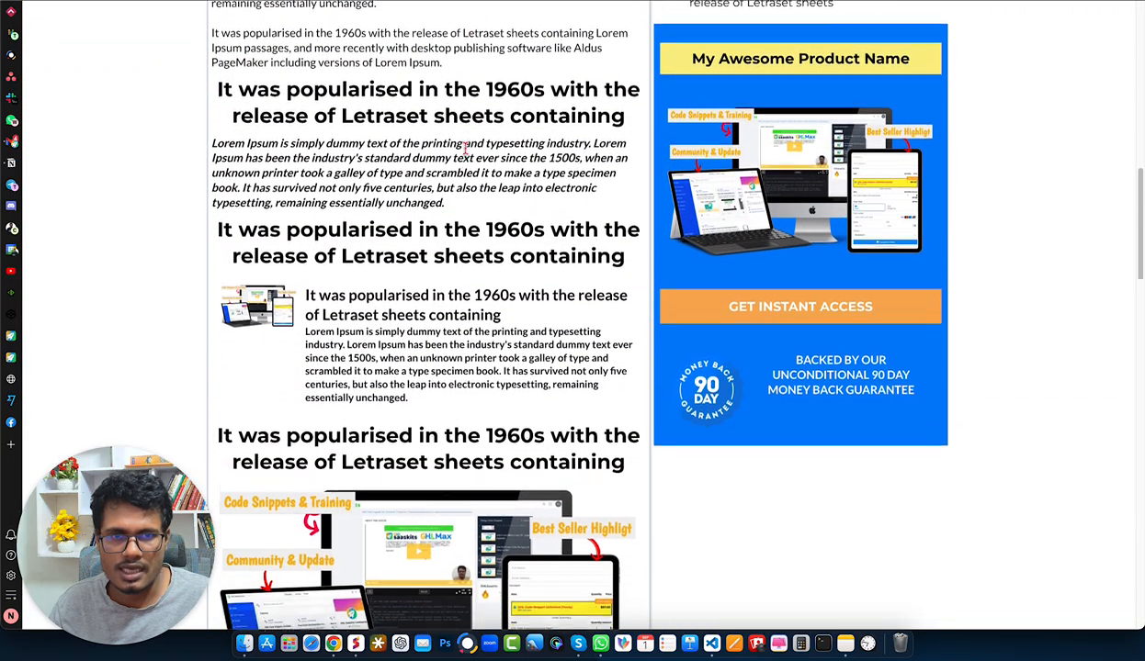
scroll(466, 151, up, 2)
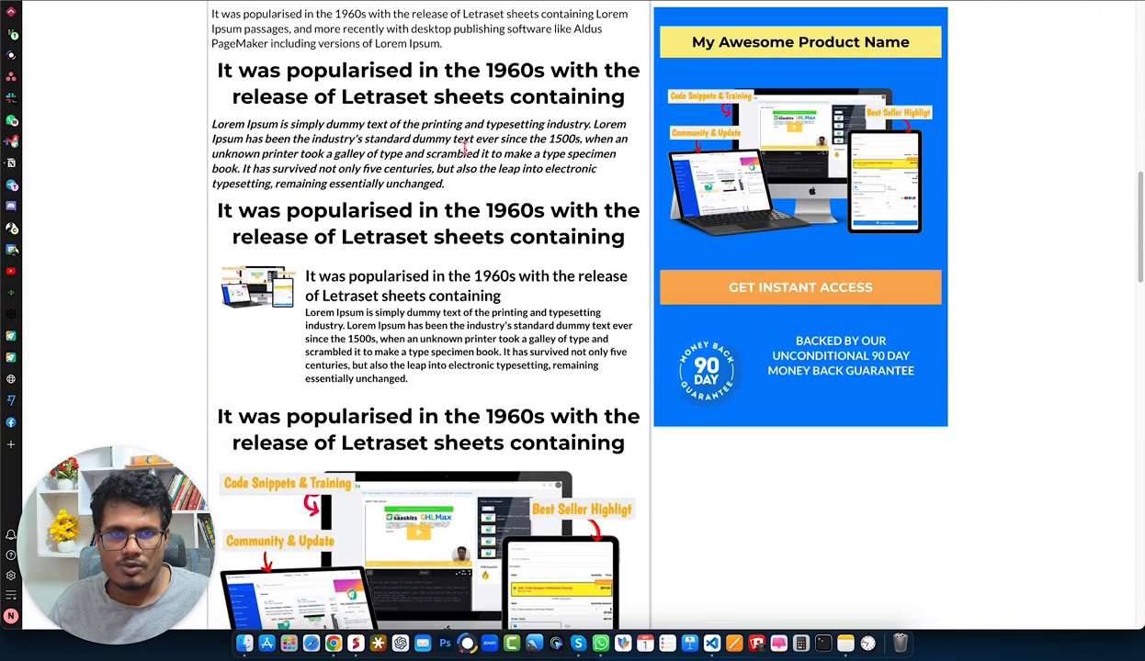
scroll(465, 147, down, 1)
scroll(464, 147, up, 1)
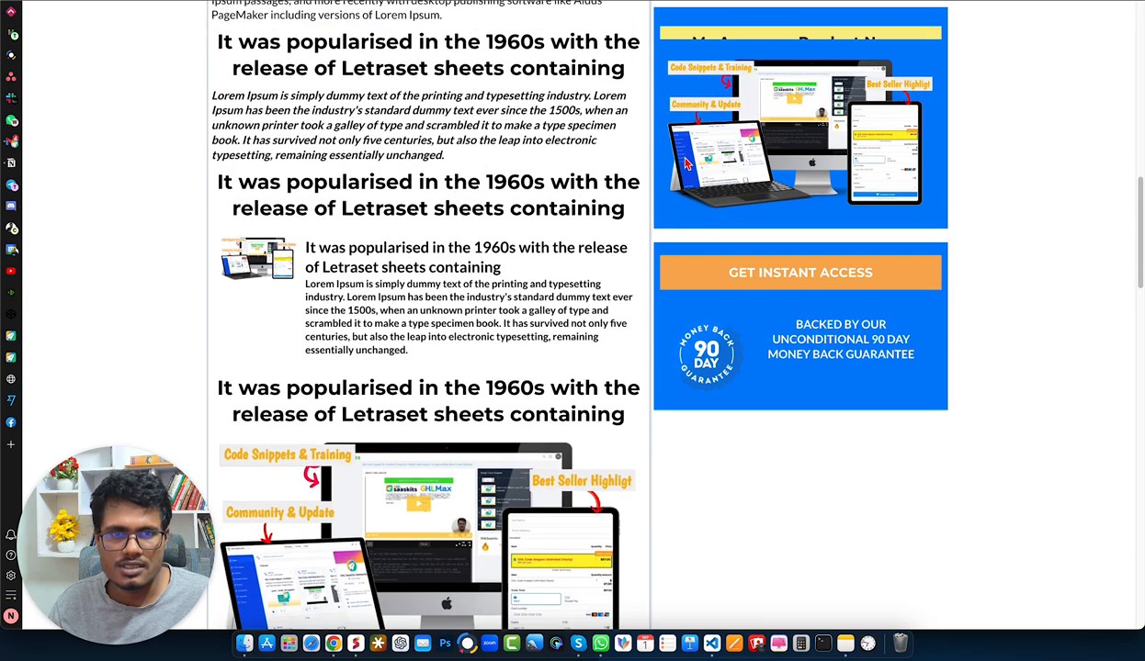
scroll(540, 137, down, 1)
scroll(540, 137, up, 1)
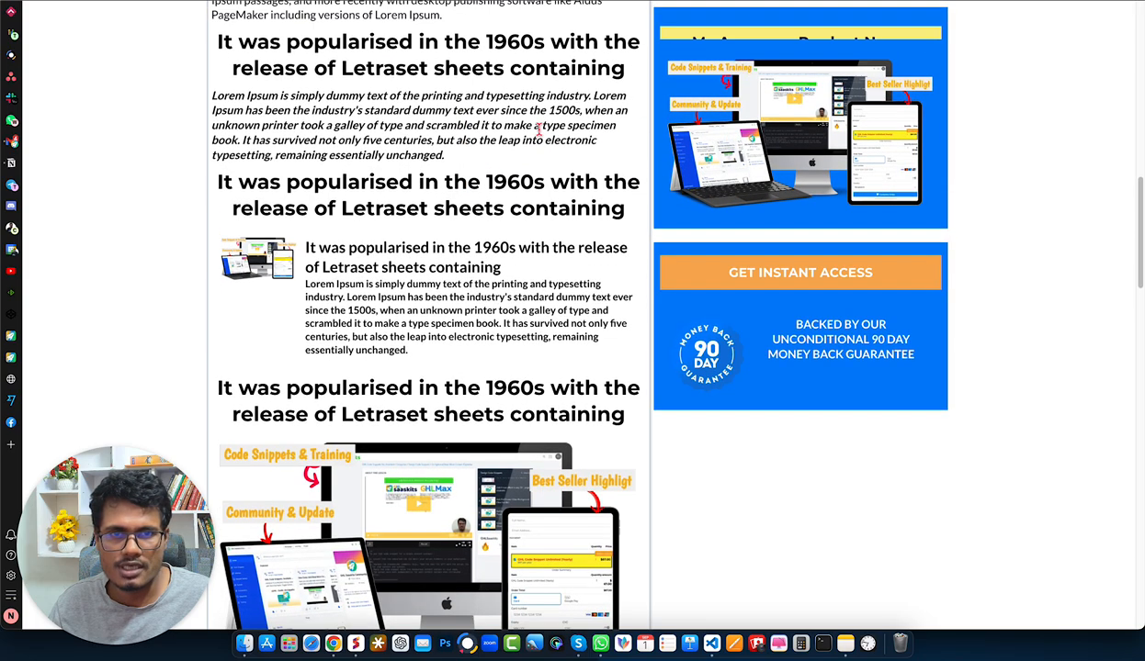
scroll(540, 137, down, 3)
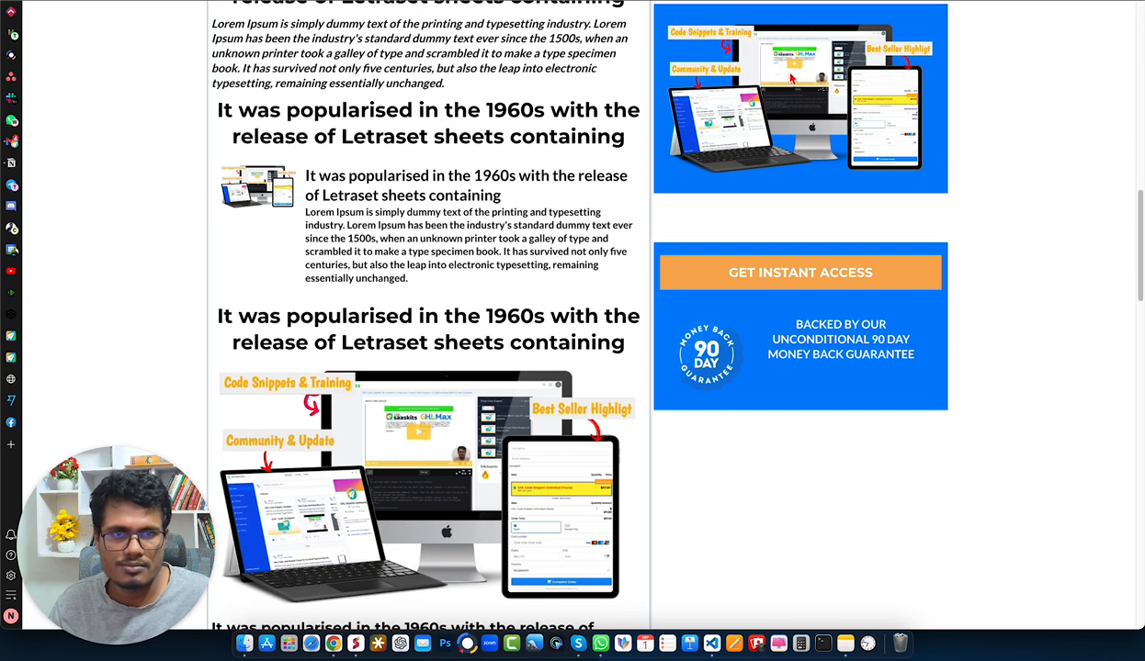
scroll(726, 73, up, 5)
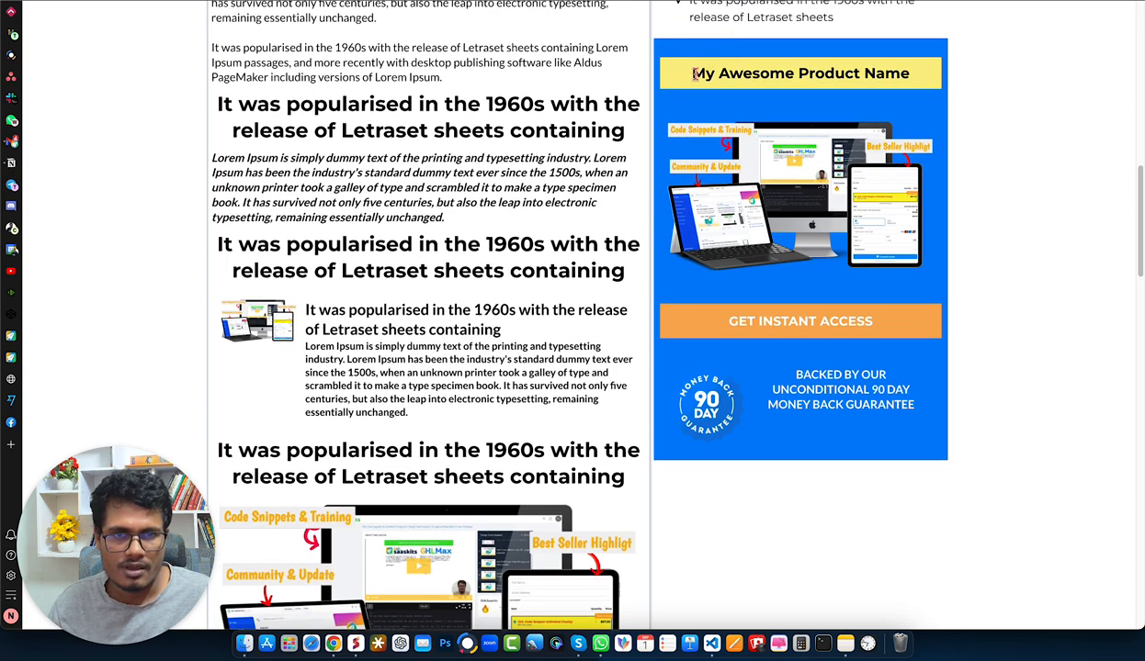
drag(694, 74, 908, 75)
scroll(542, 129, down, 3)
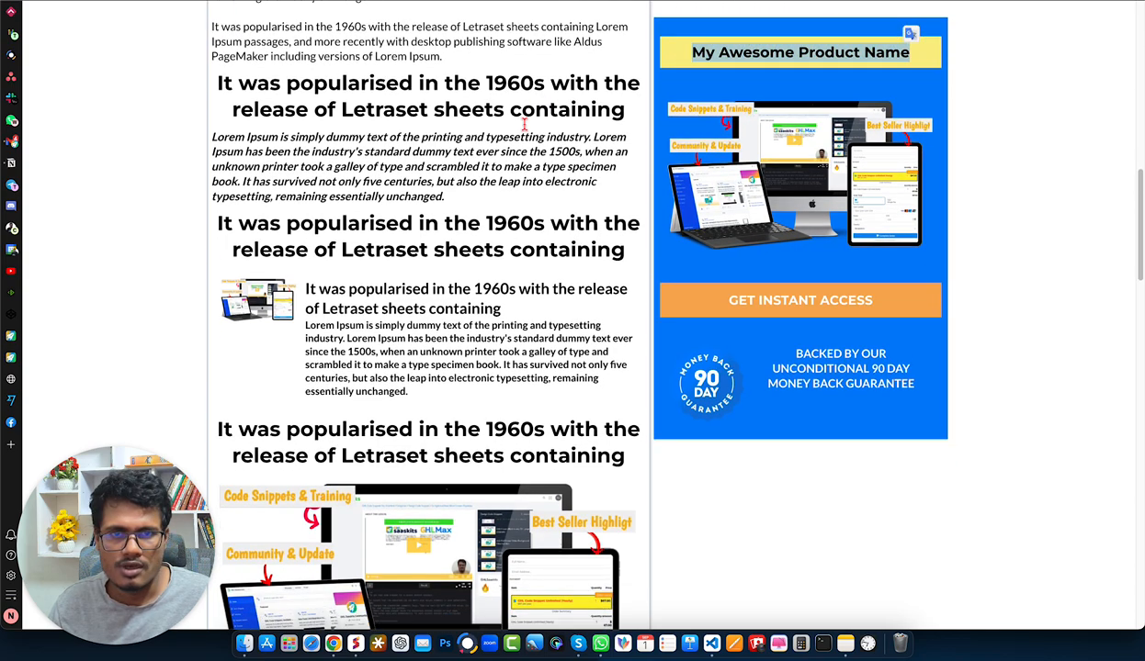
scroll(526, 133, up, 3)
click(595, 133)
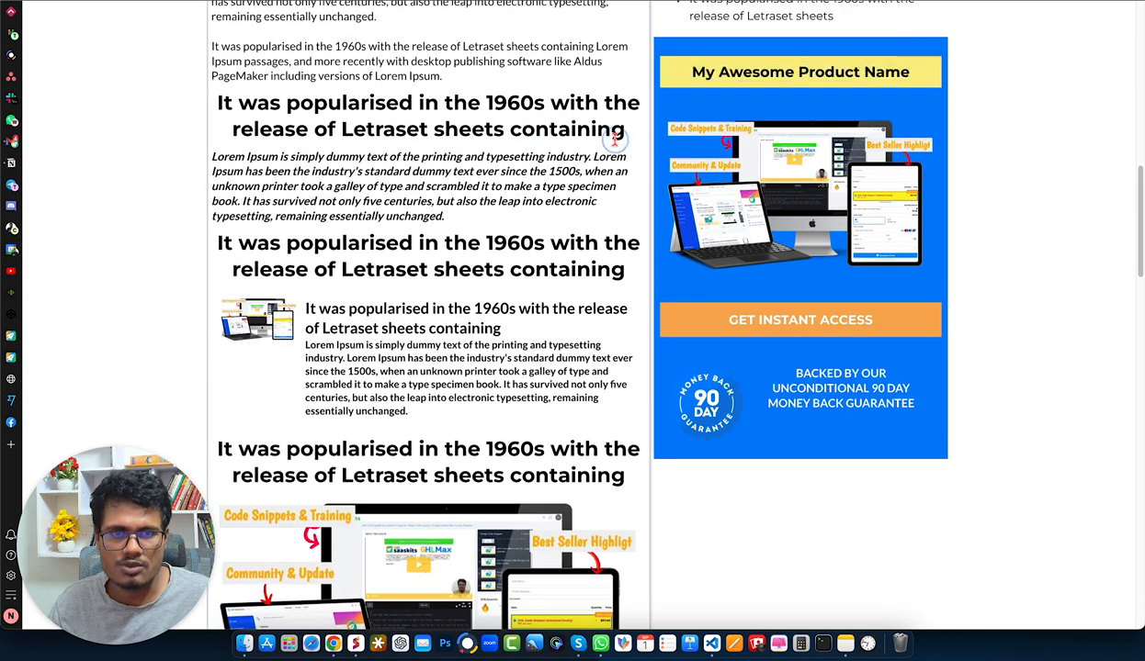
scroll(566, 143, down, 2)
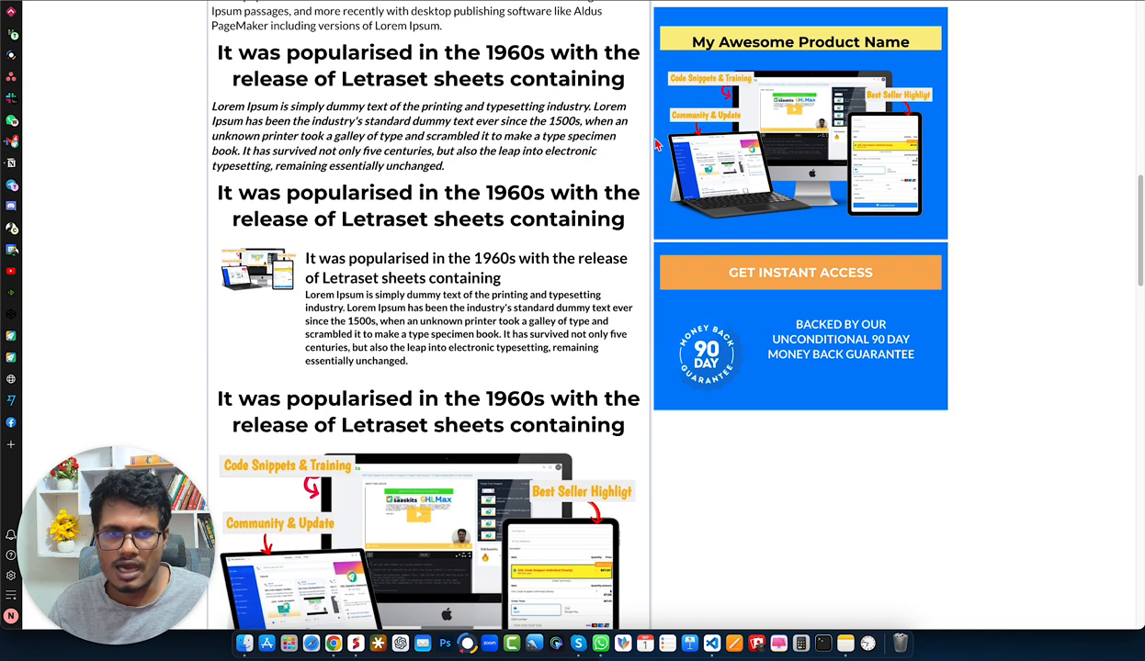
- Inspect the sticky box's mockup image on the live page and select its image-OcW_Y1oufL wrapper element
right_click(721, 88)
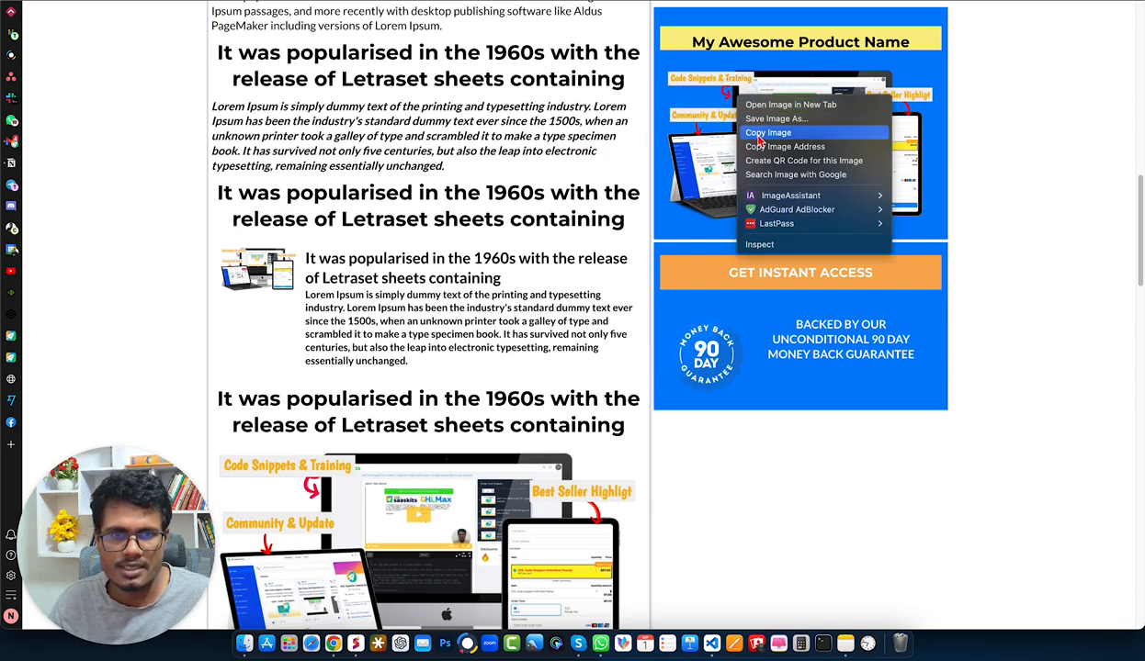
click(782, 245)
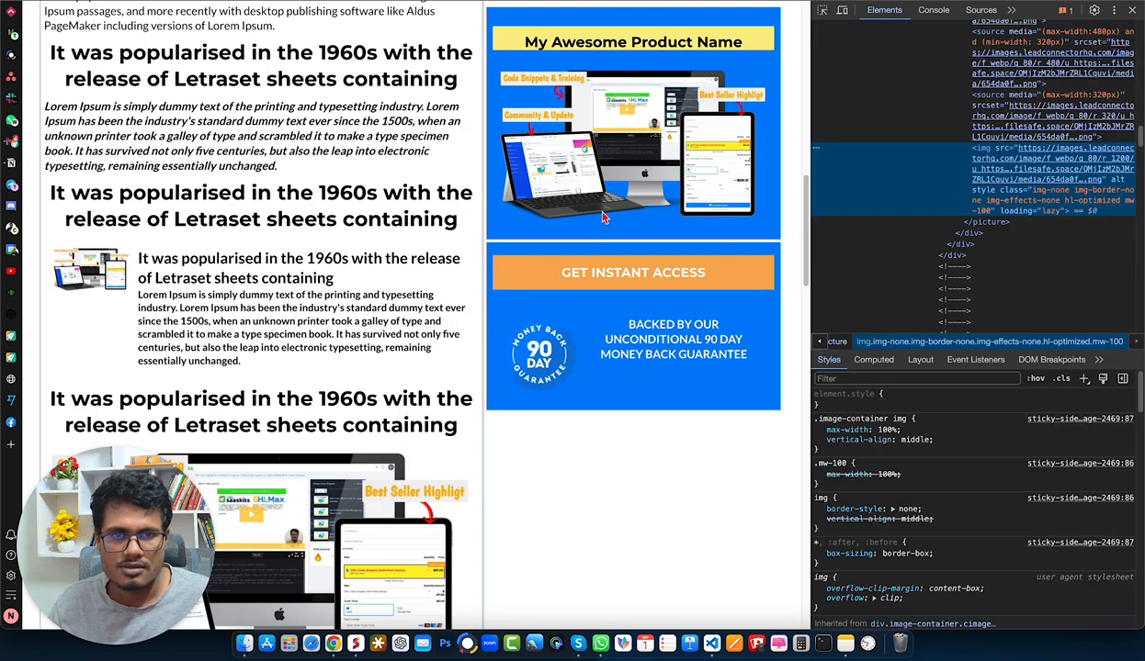
scroll(606, 210, down, 2)
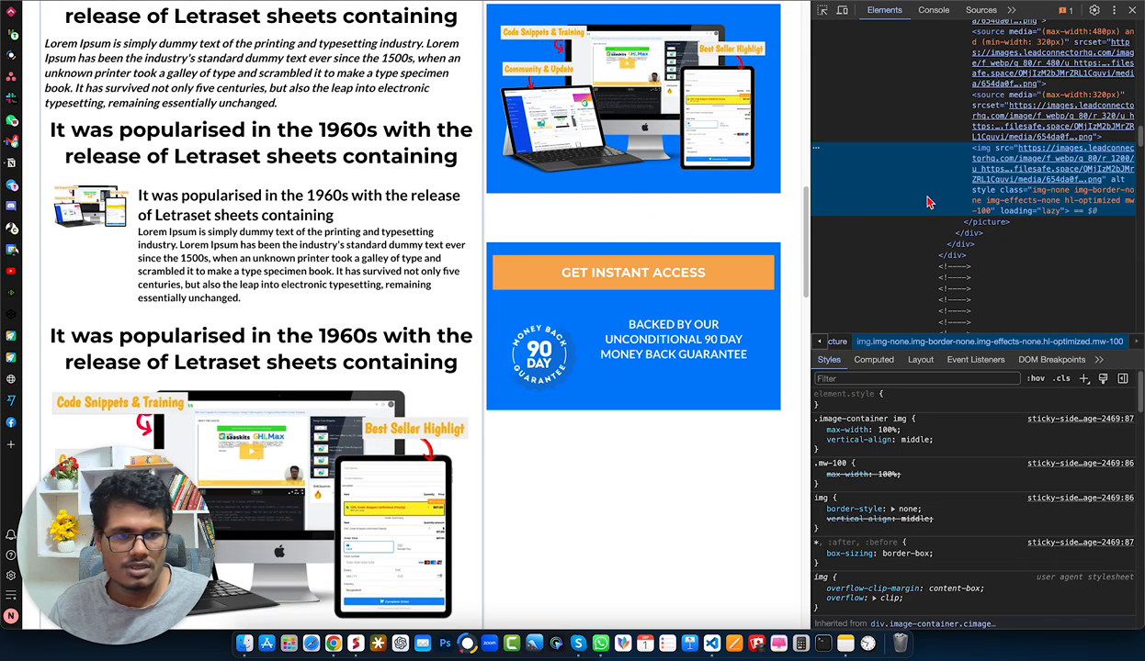
click(822, 14)
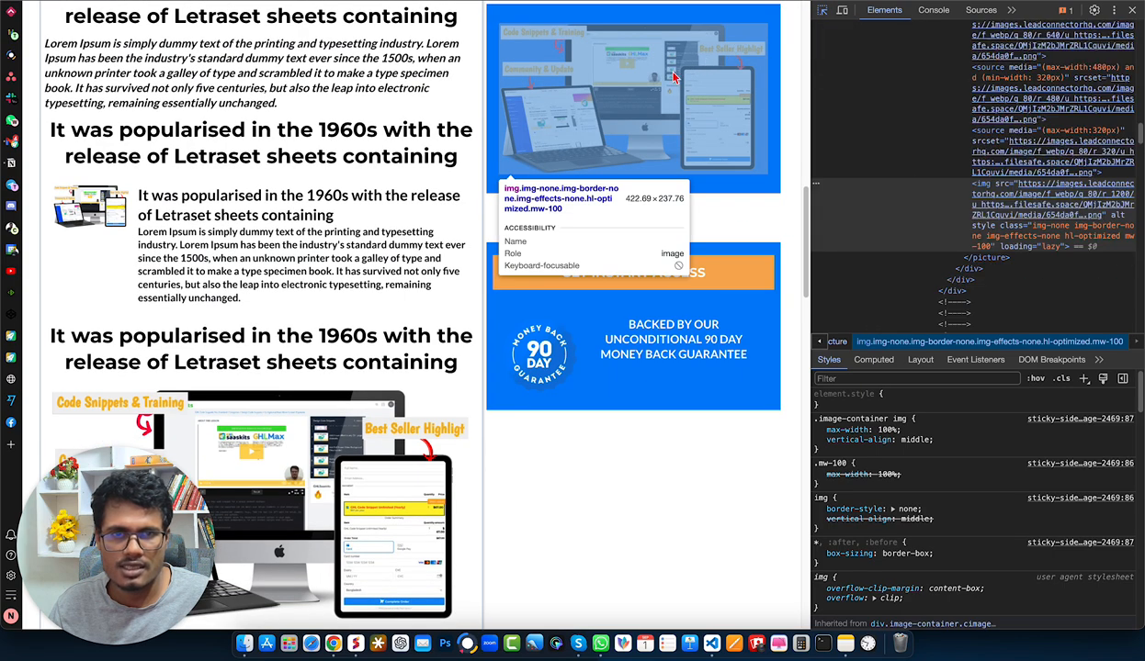
click(777, 87)
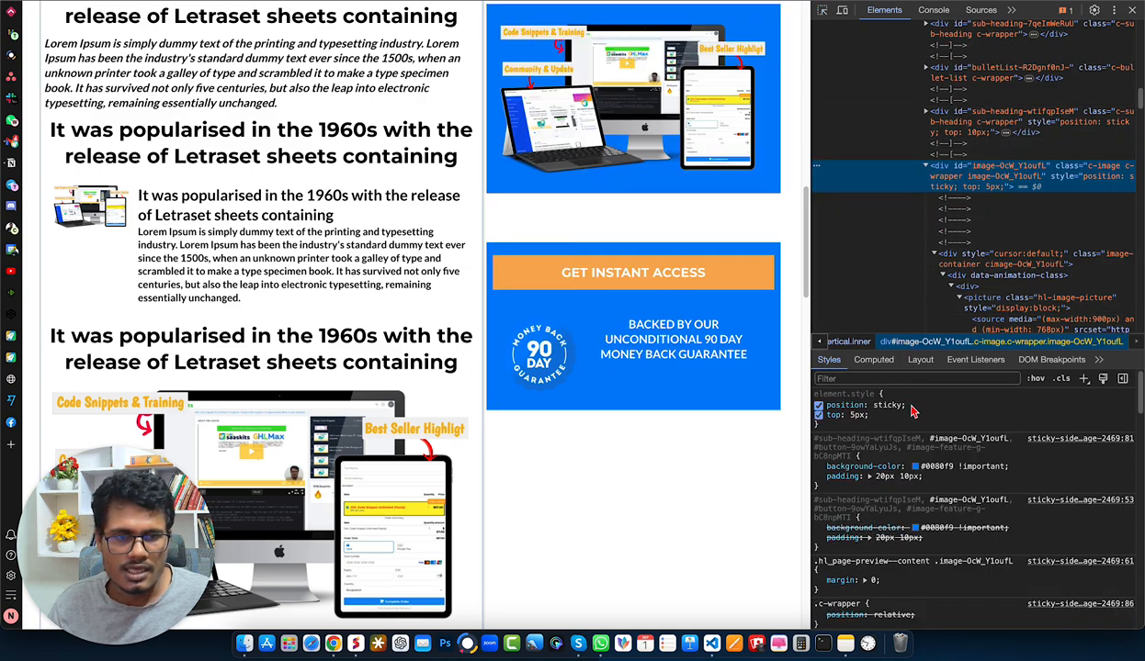
- Try a top value of 85px on the image wrapper's inline style and check the sticky box on the live page
click(853, 415)
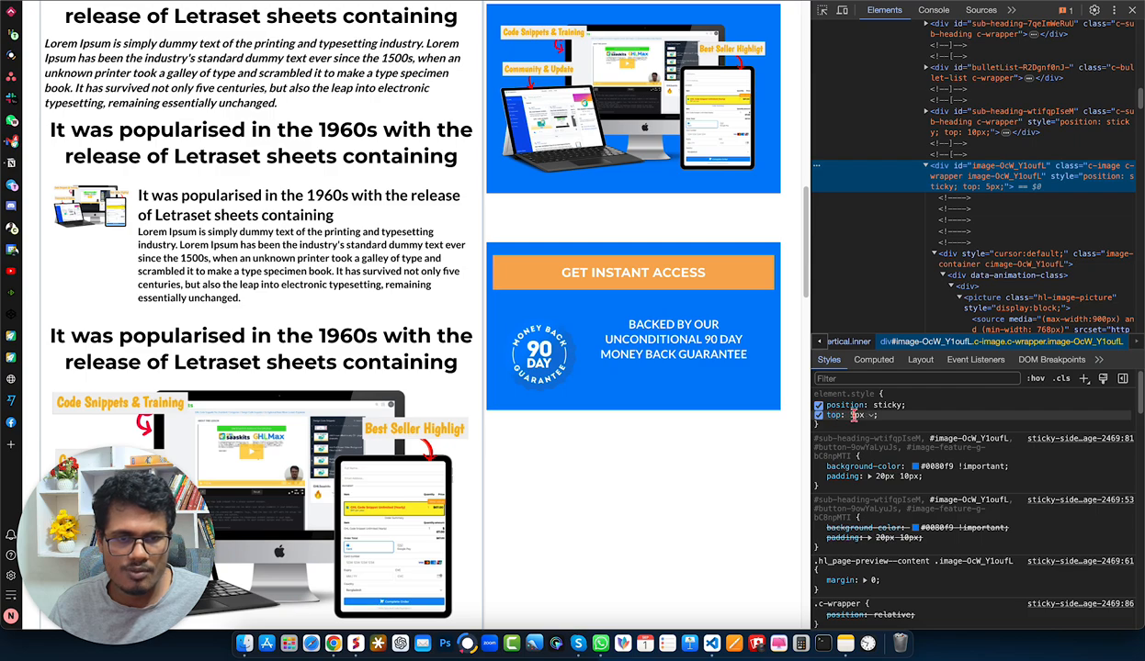
click(853, 414)
click(850, 414)
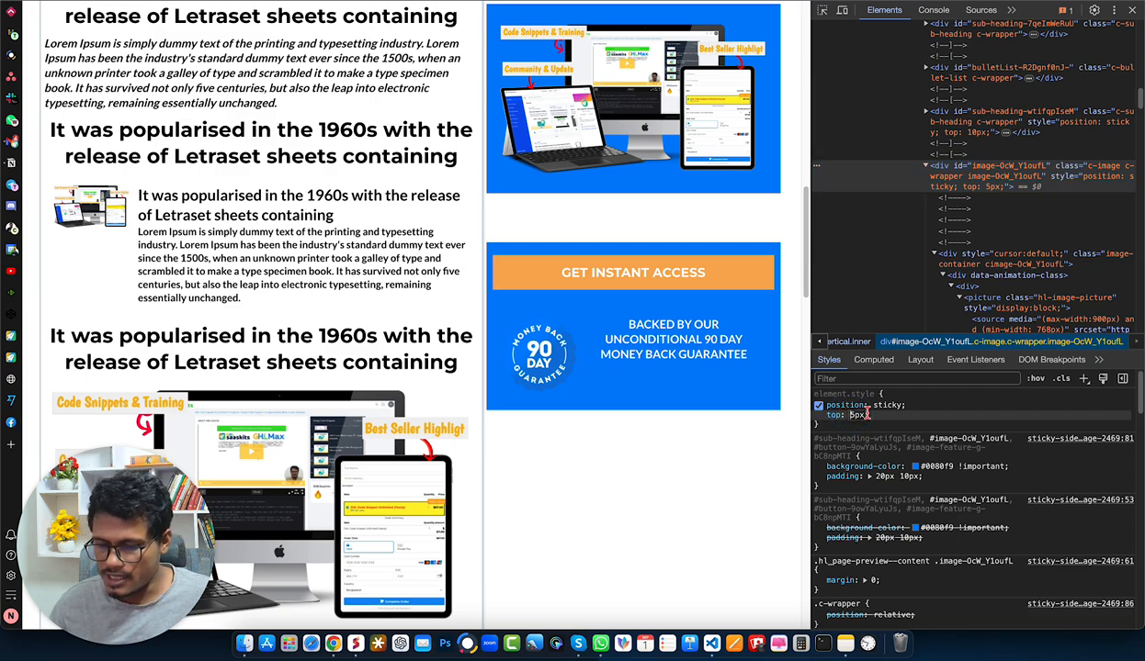
text(8)
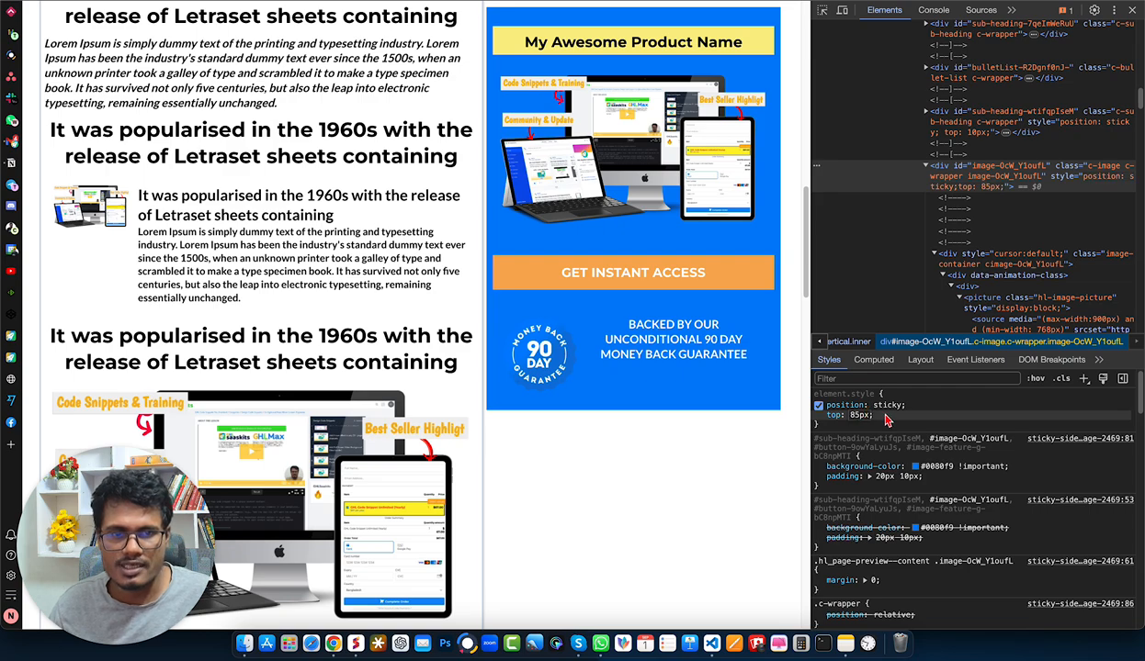
click(889, 417)
scroll(636, 219, up, 2)
scroll(635, 218, down, 2)
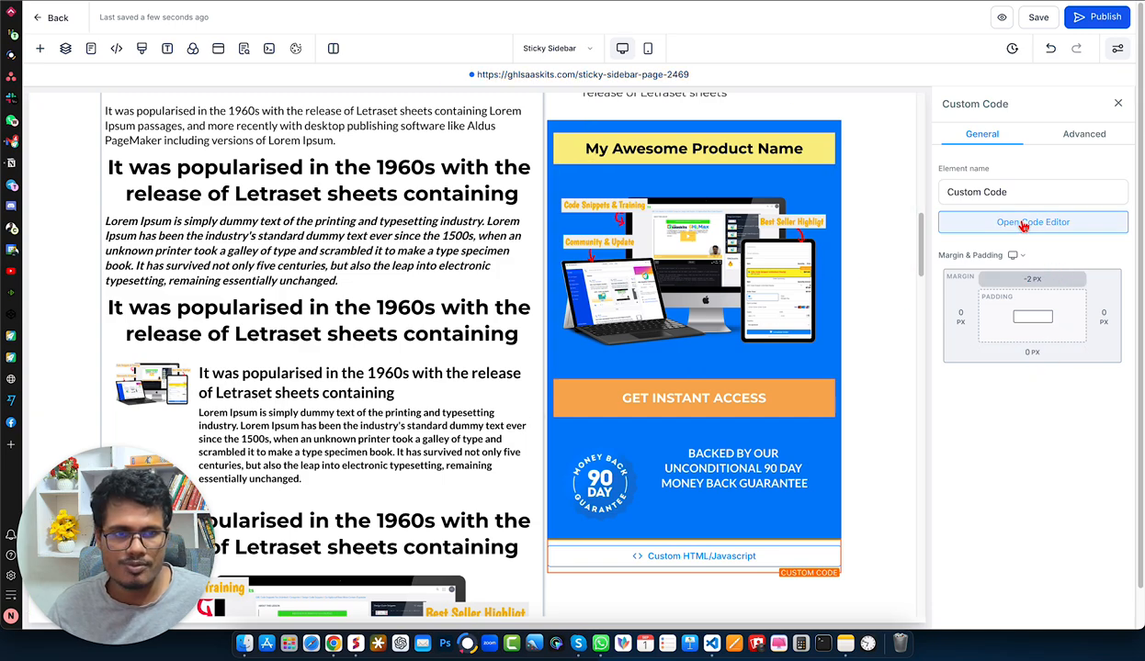
- Return to the page builder's custom code and set the image's top position to 85px in the stickyElements list
click(1023, 224)
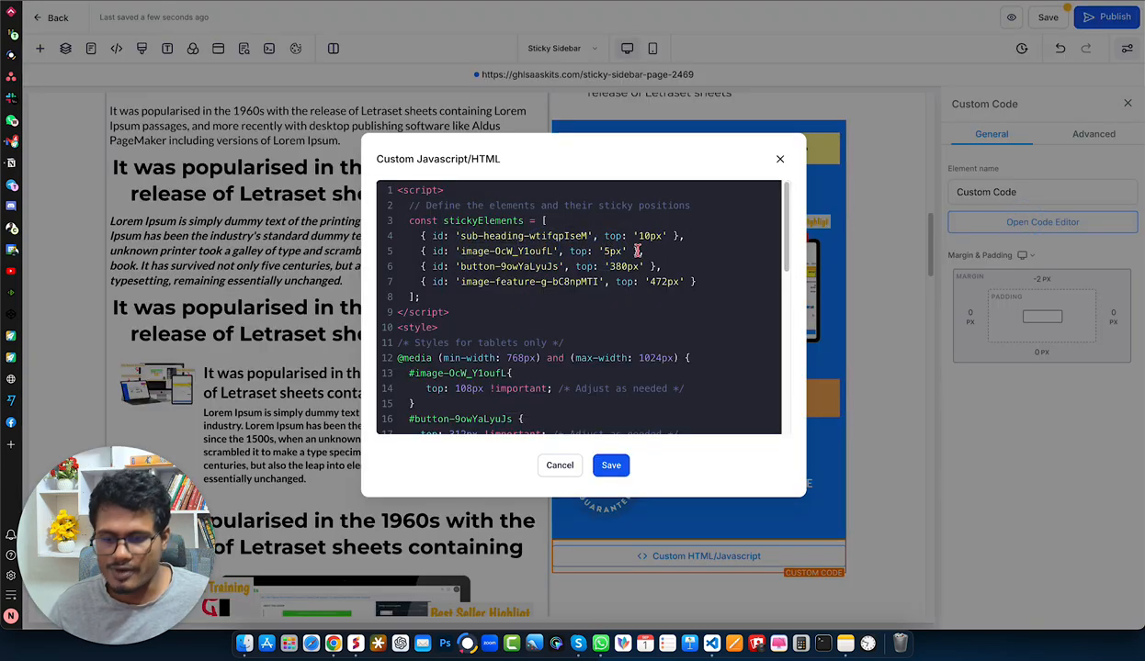
click(602, 251)
text(8)
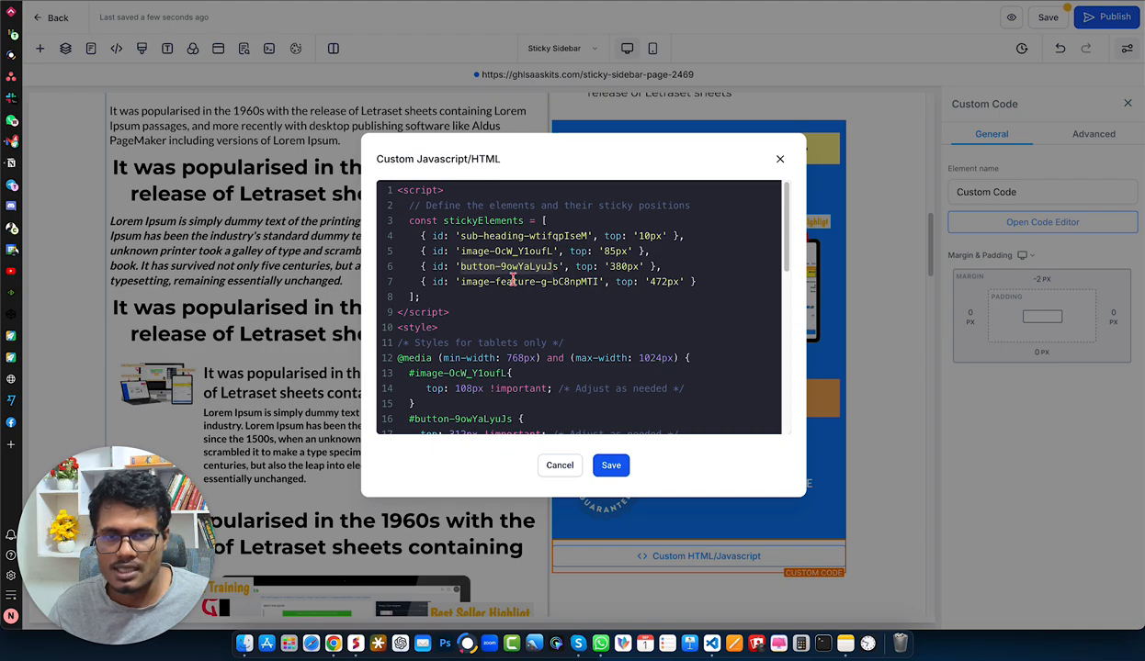
- Highlight the image-feature's ID and top value and the sub-heading's ID in the stickyElements list
drag(466, 282, 540, 282)
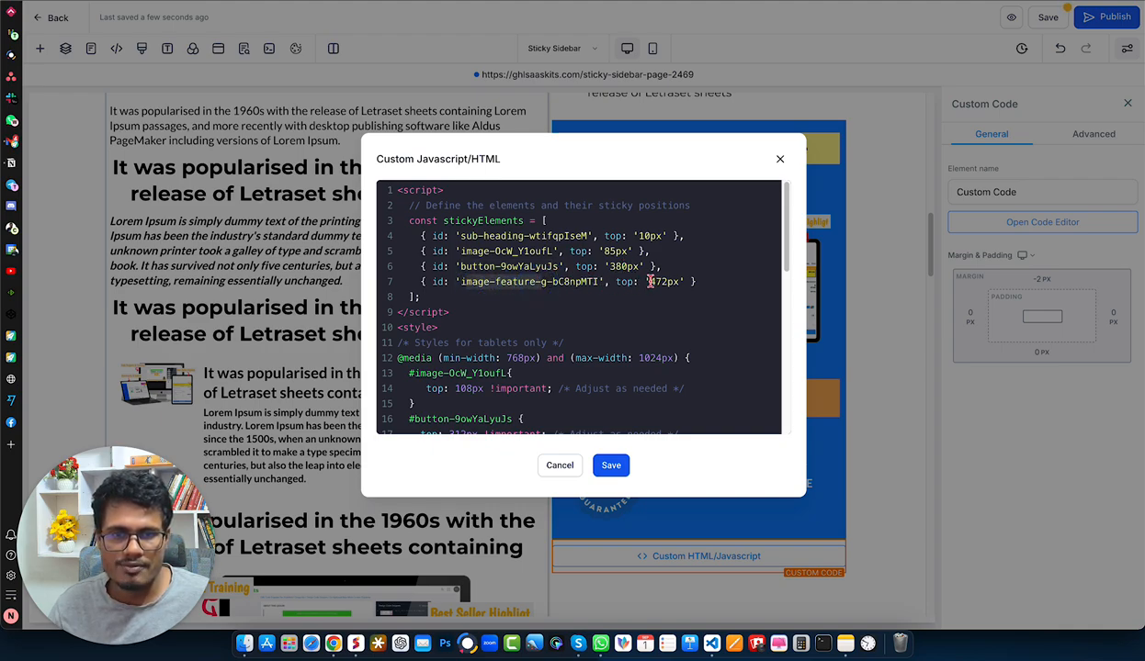
drag(648, 282, 665, 282)
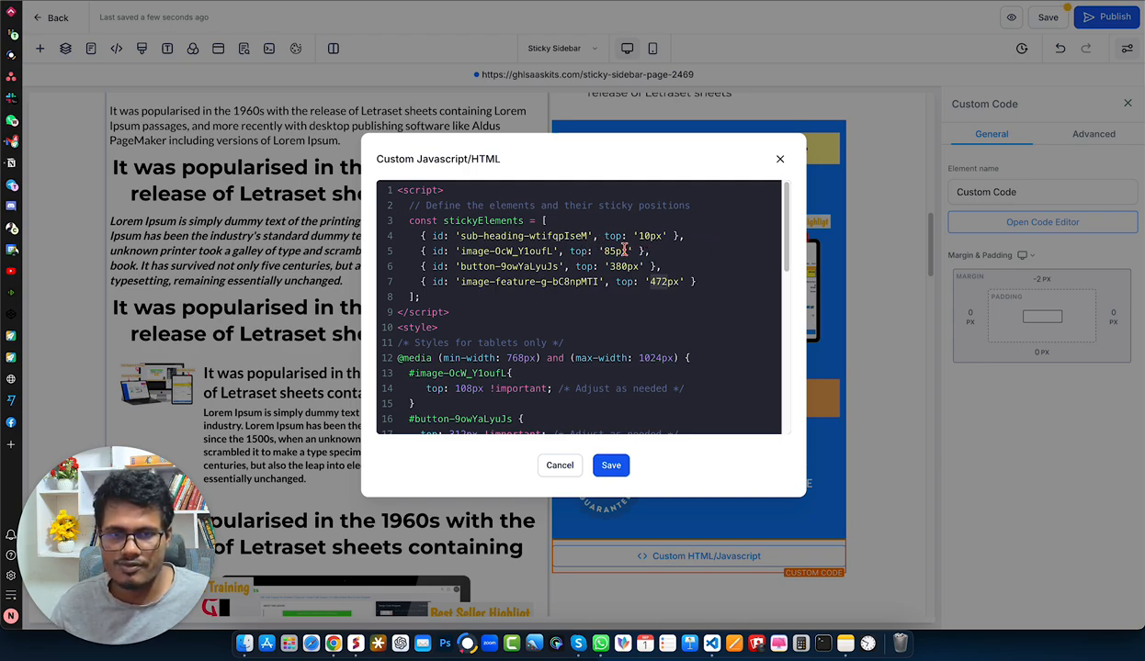
drag(457, 236, 588, 235)
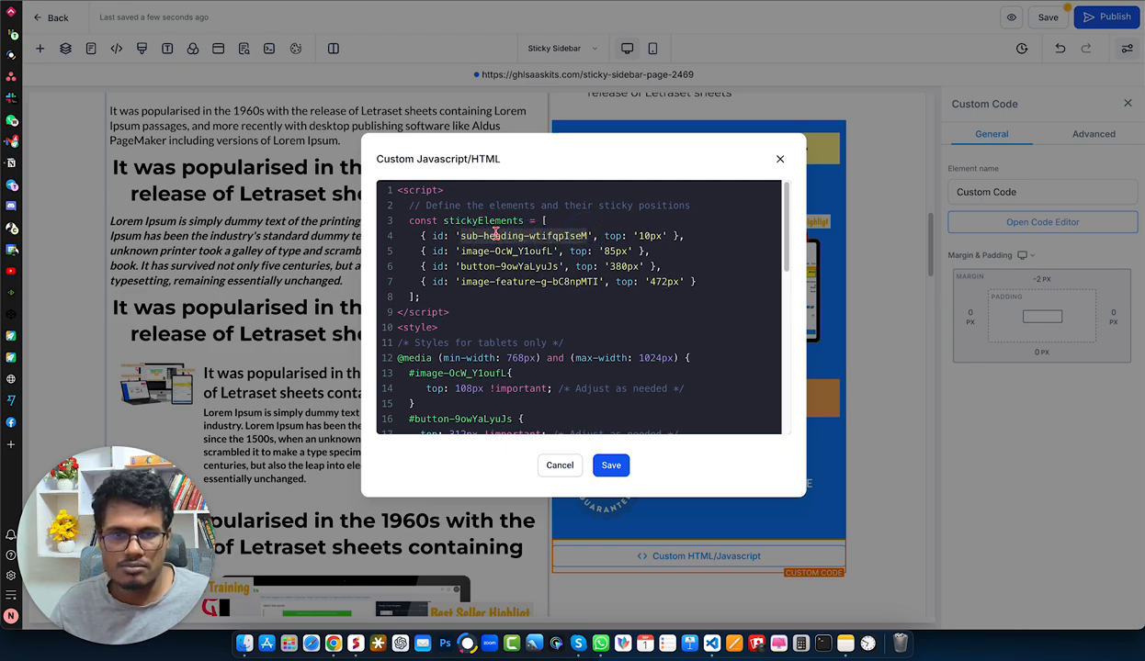
click(515, 251)
click(648, 235)
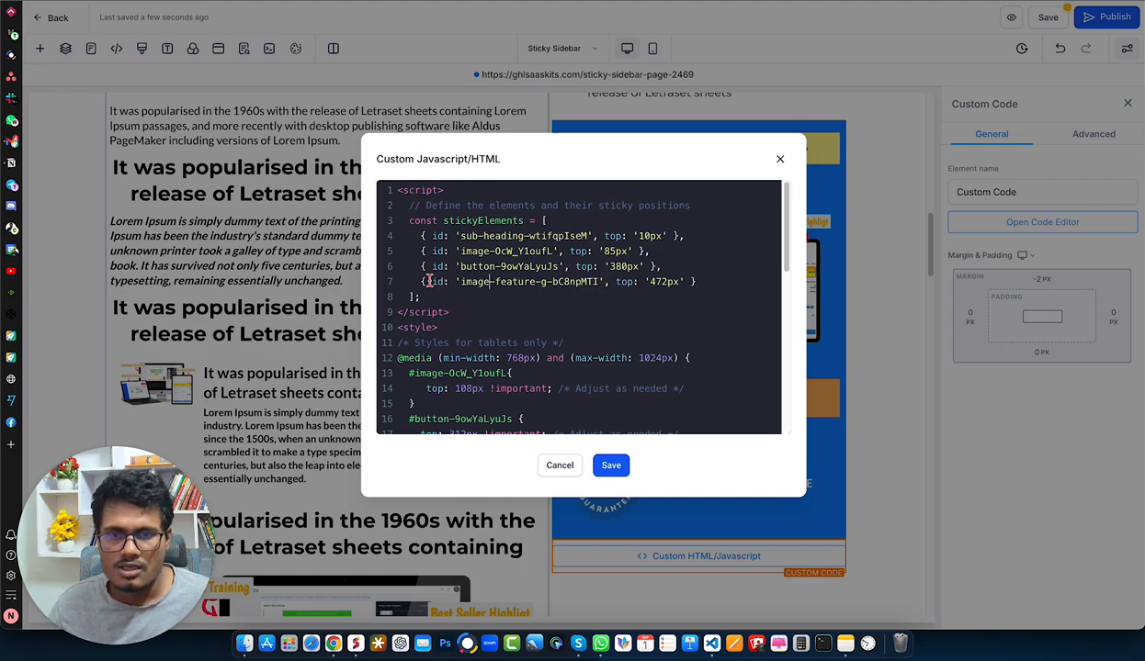
- Duplicate the image-feature entry as a new last line of the stickyElements list and clear the copy's ID
drag(417, 280, 716, 280)
key(ctrl+c)
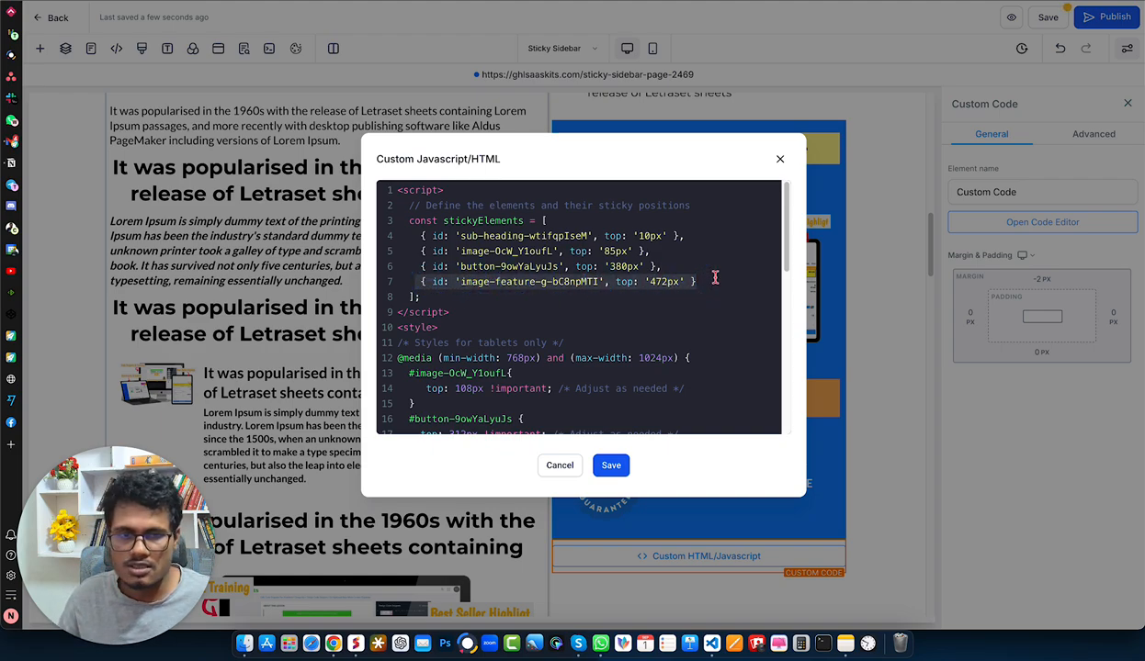
click(712, 281)
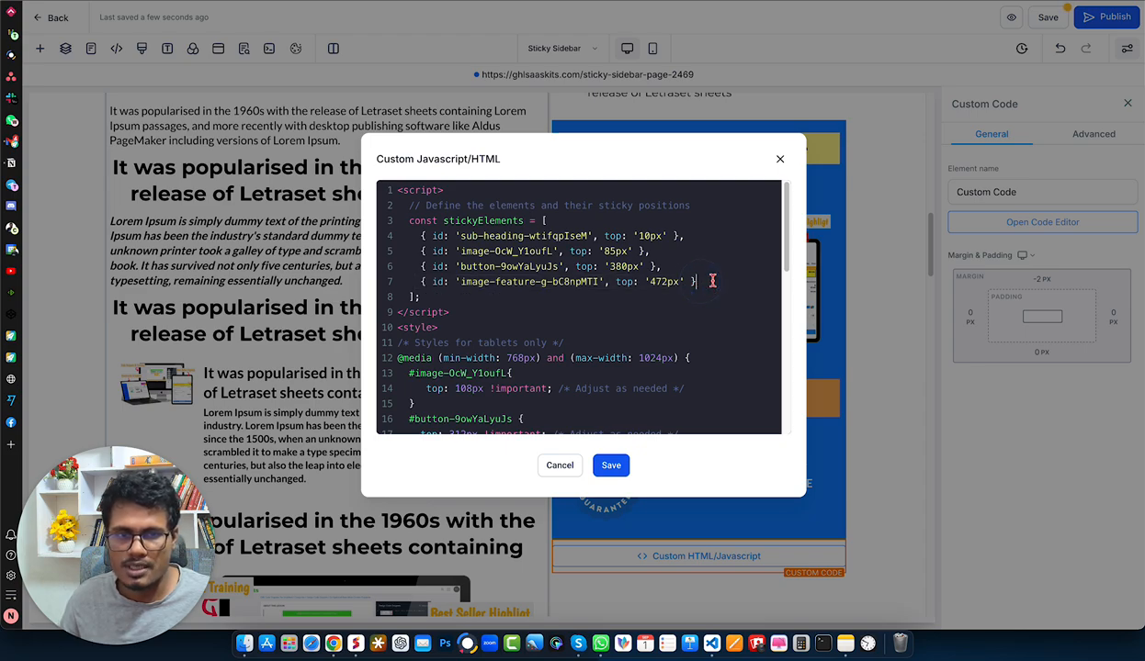
text(,)
key(Return)
key(ctrl+v)
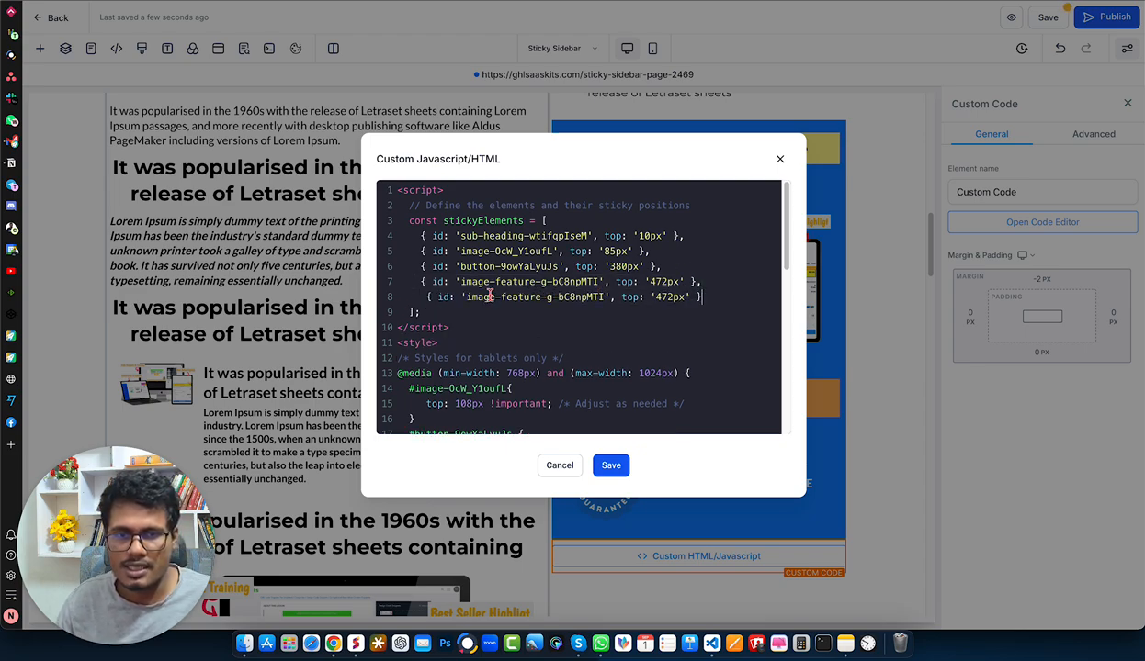
drag(466, 296, 599, 297)
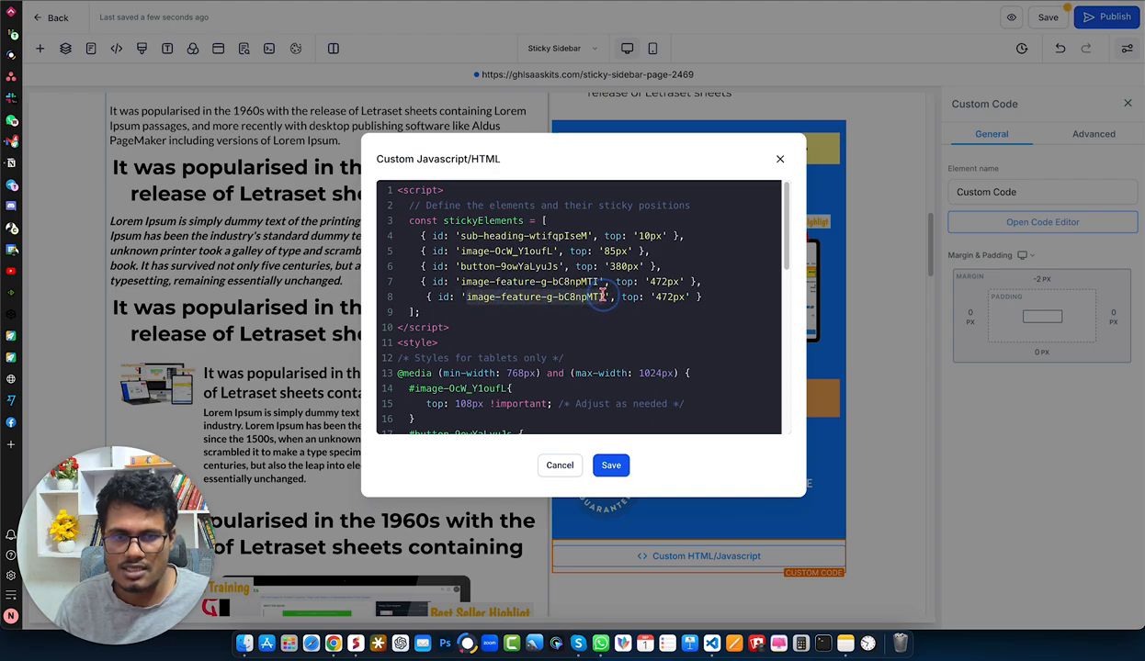
key(BackSpace)
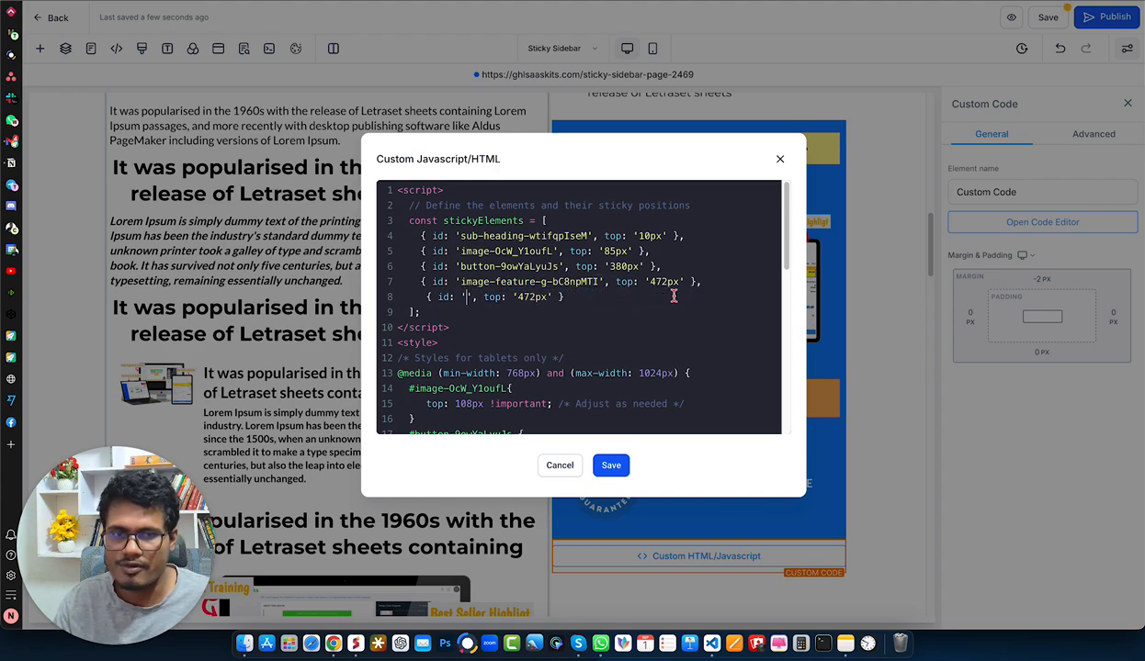
- Delete the copied entry with the empty ID from the end of the stickyElements list
click(535, 293)
click(695, 281)
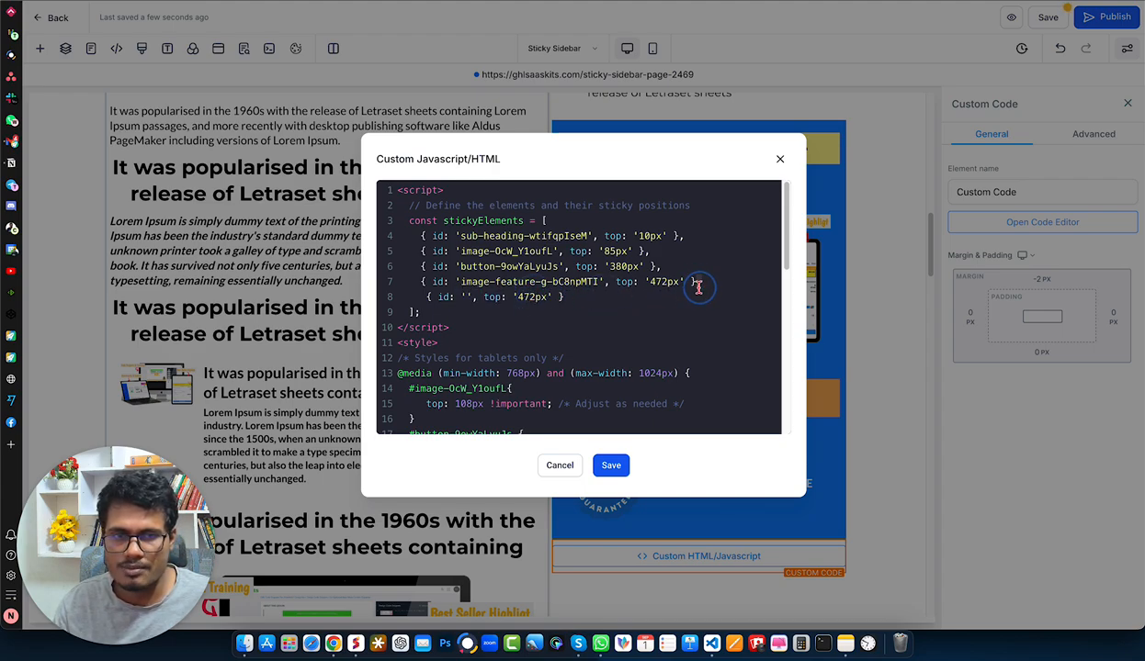
text(,)
click(562, 299)
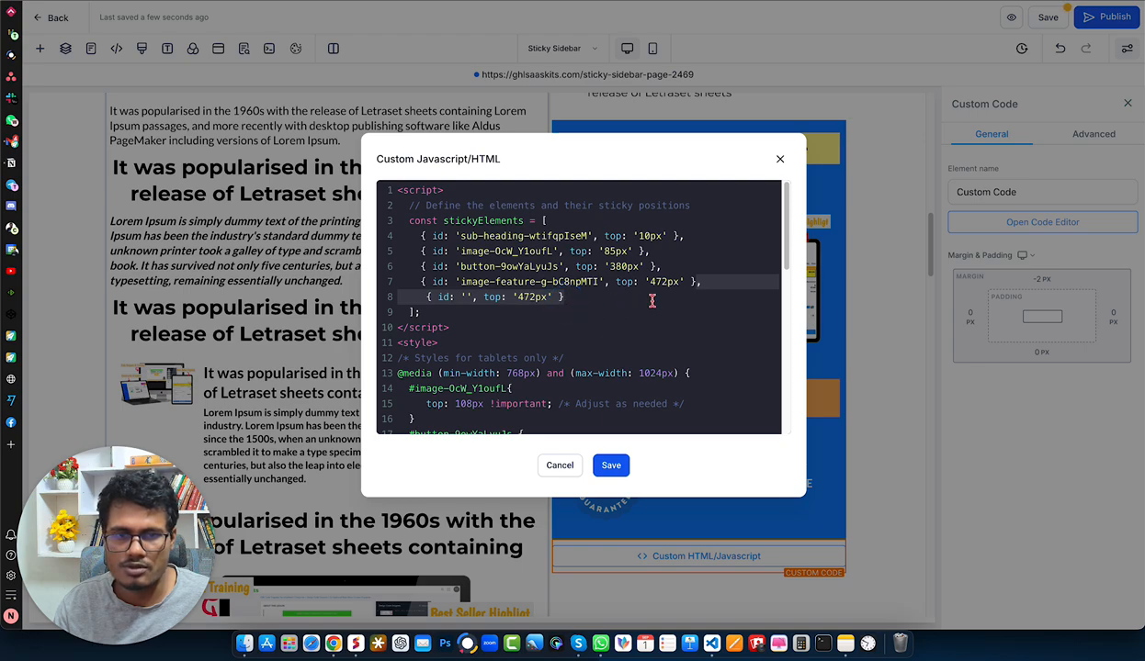
key(BackSpace)
- Review the tablet-only style rules for the image, button and image-feature in the custom code
scroll(614, 303, down, 5)
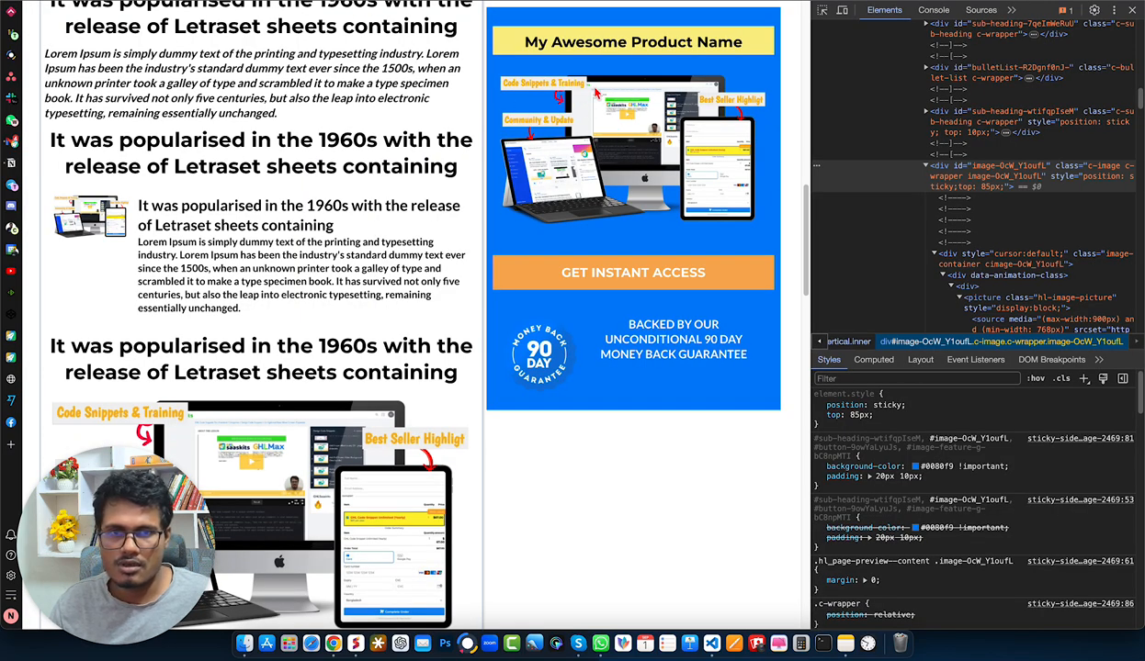
scroll(587, 101, up, 2)
scroll(598, 94, down, 1)
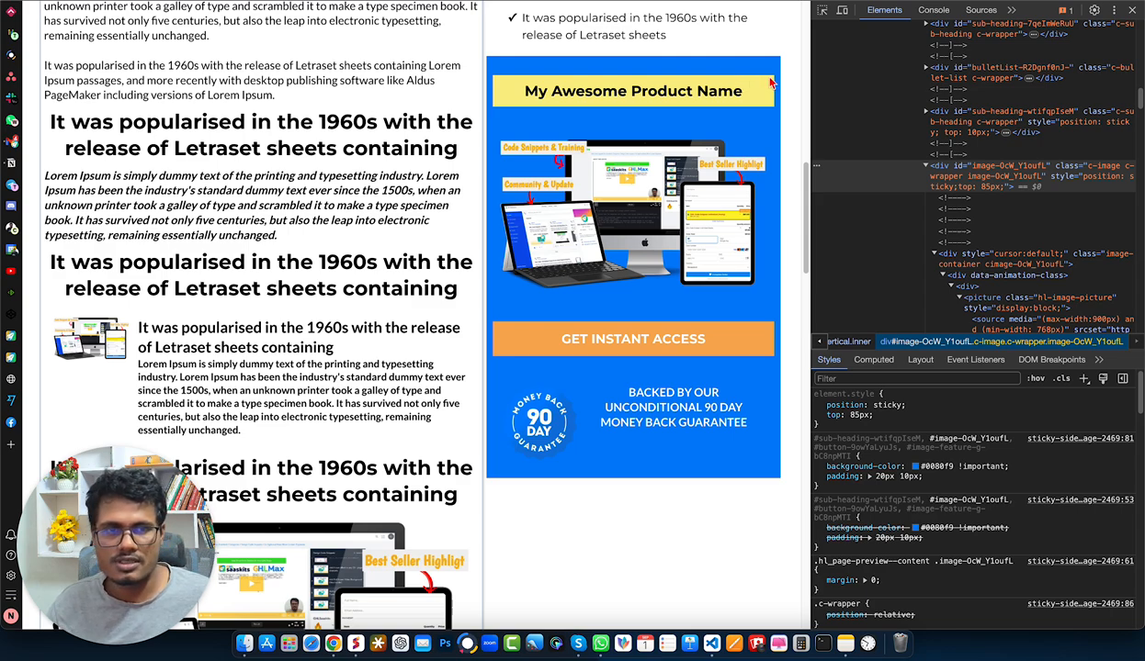
- Preview the live page in iPad Mini emulation at 1024 × 768 and examine how the blue box sticks
click(842, 11)
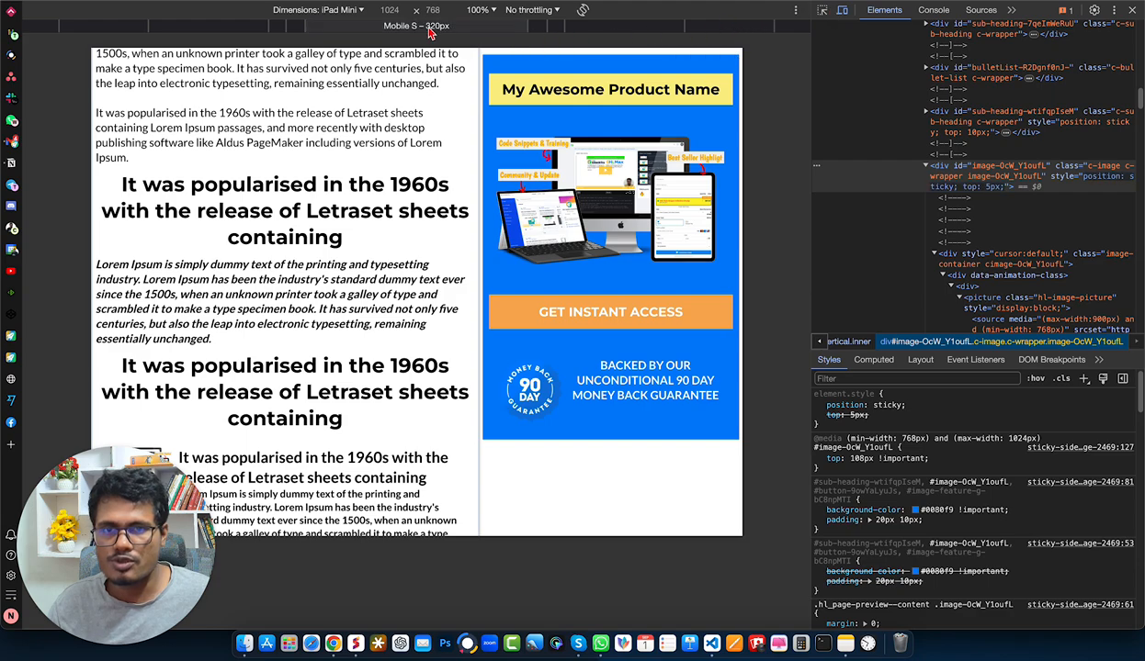
click(347, 13)
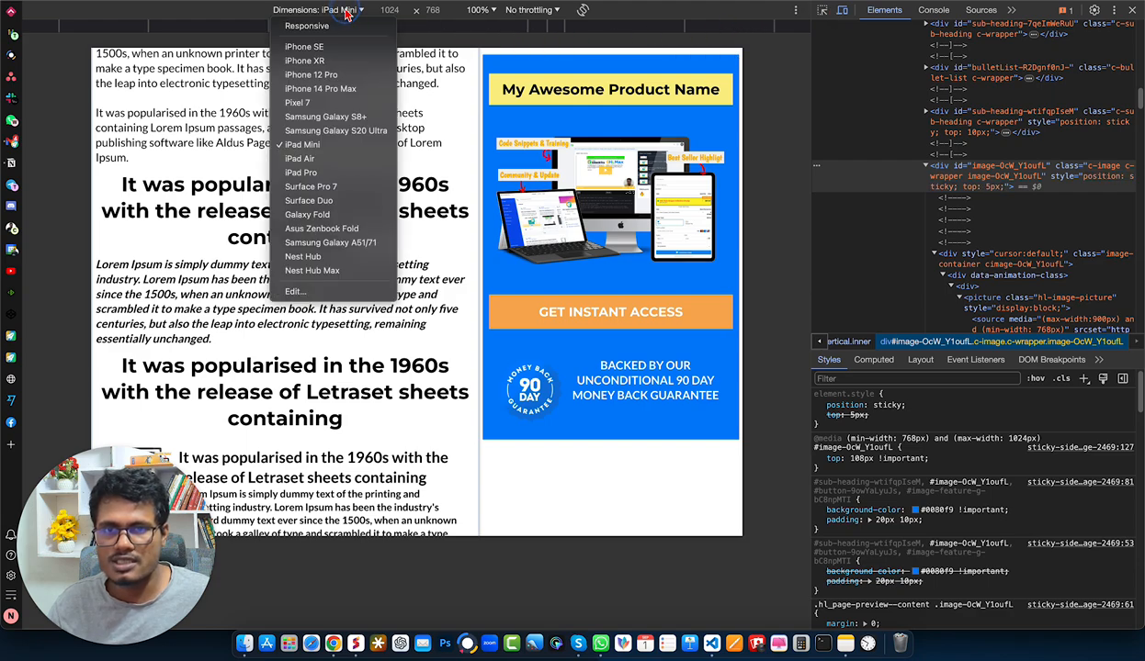
click(342, 140)
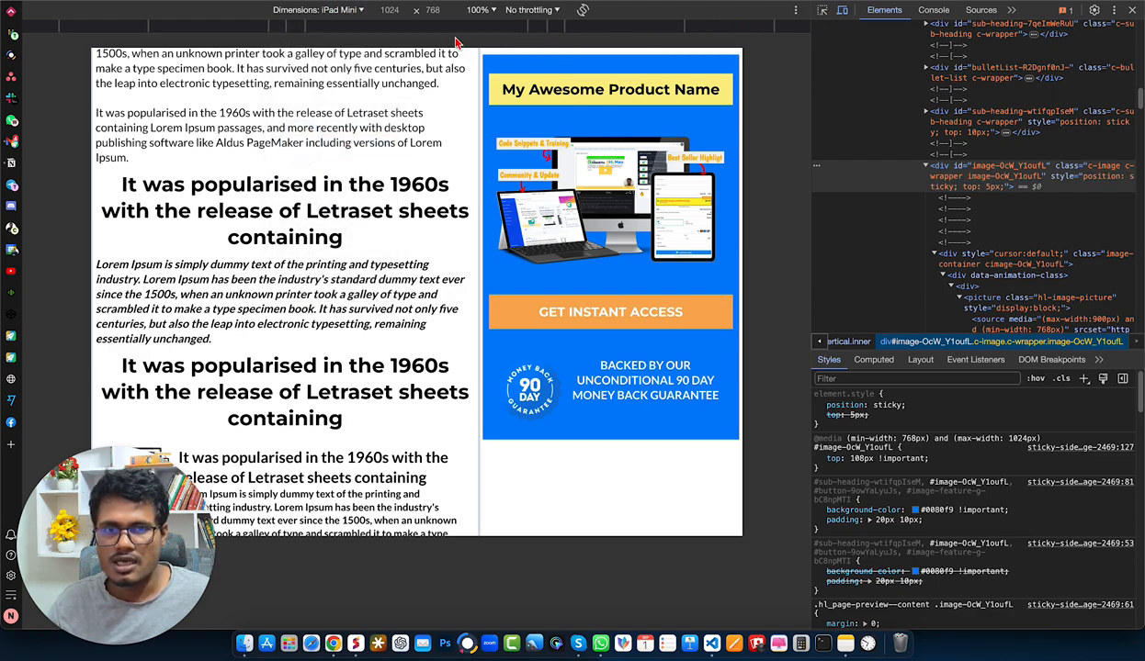
scroll(596, 184, down, 4)
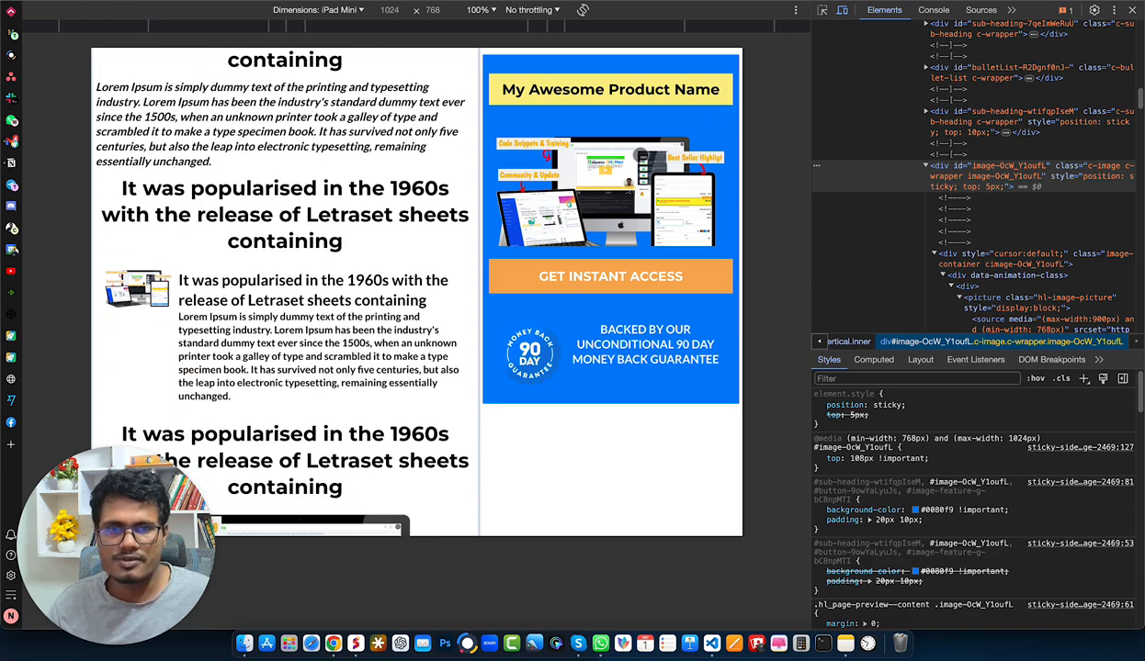
scroll(600, 184, down, 5)
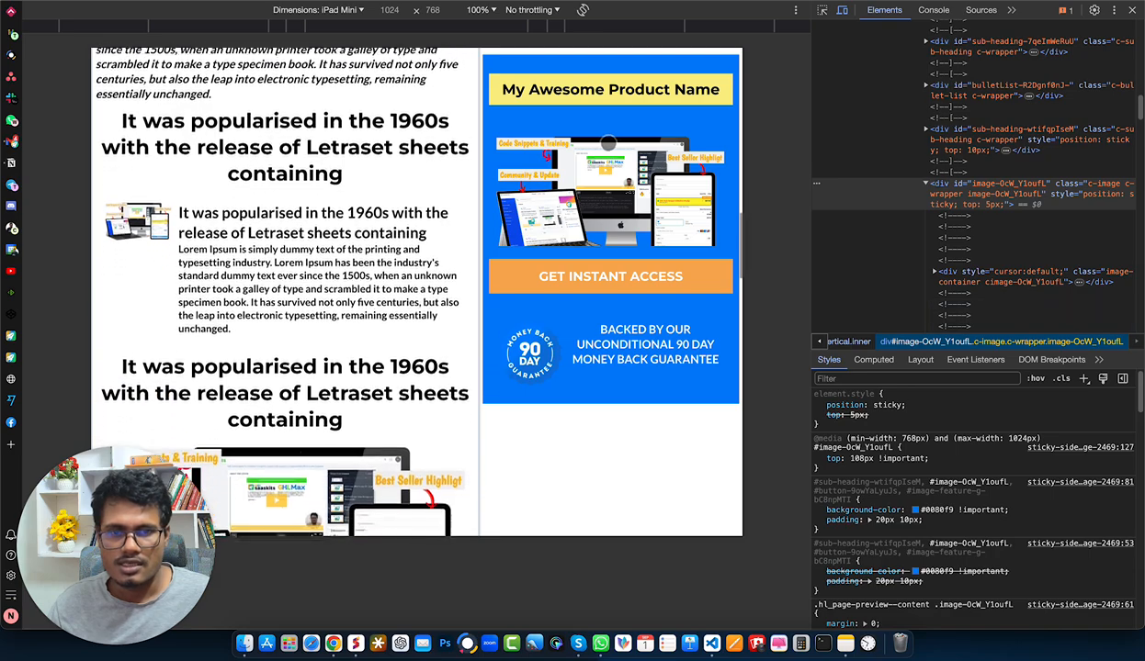
scroll(588, 193, up, 5)
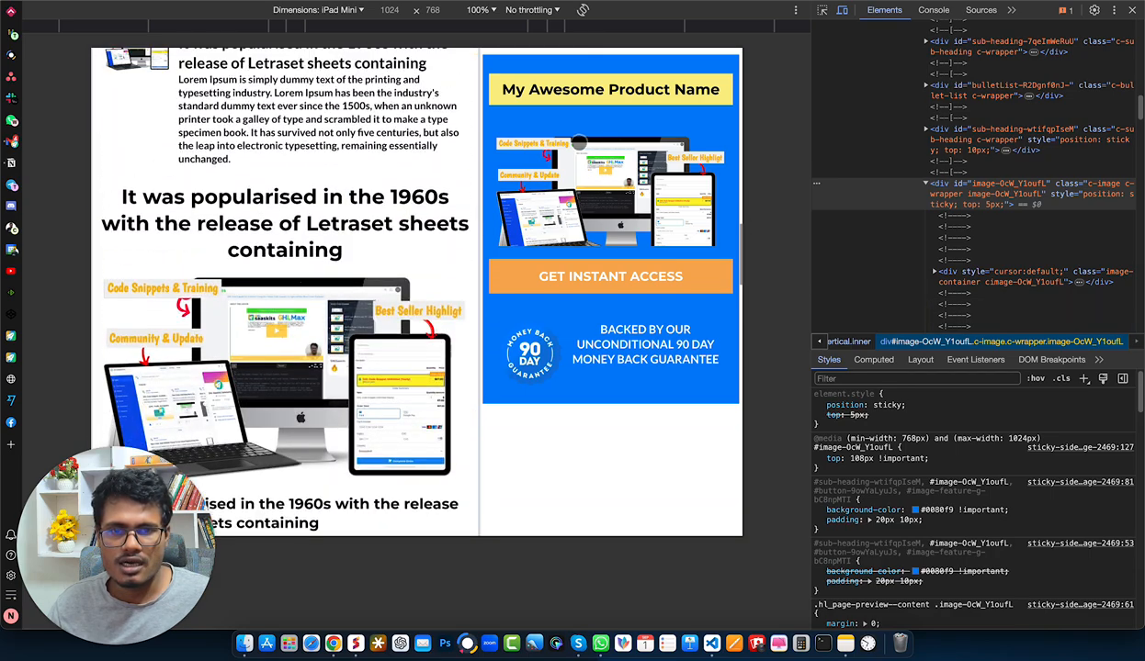
scroll(580, 200, down, 5)
scroll(588, 220, up, 4)
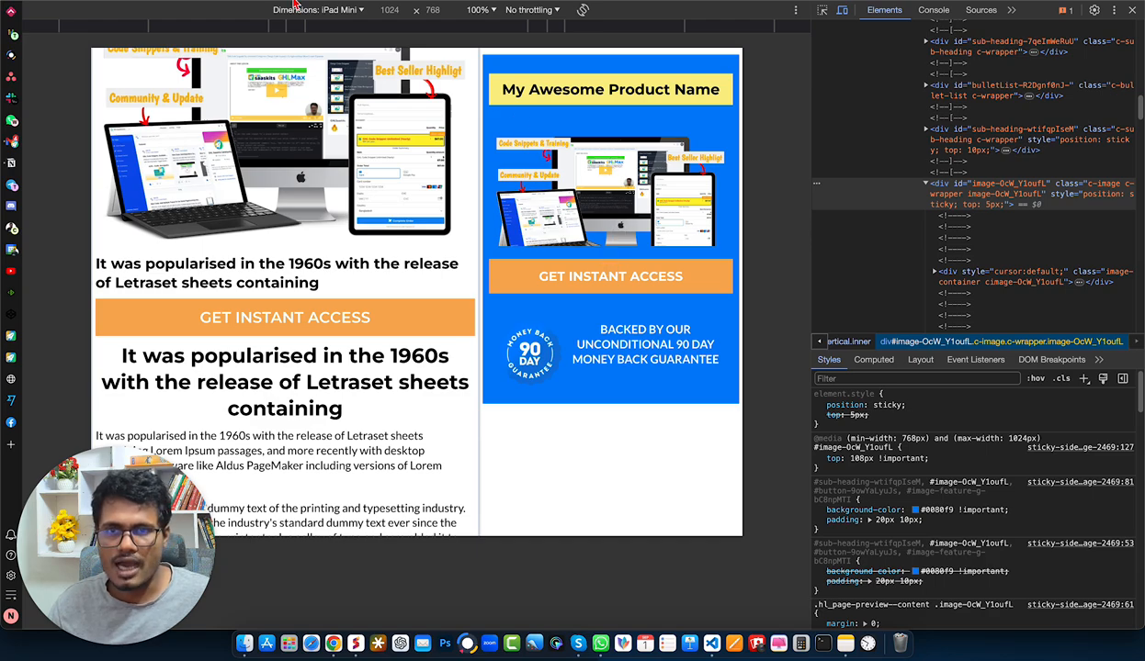
- Rotate the iPad Mini preview to portrait at 100% zoom and check how the blue box sticks
click(583, 12)
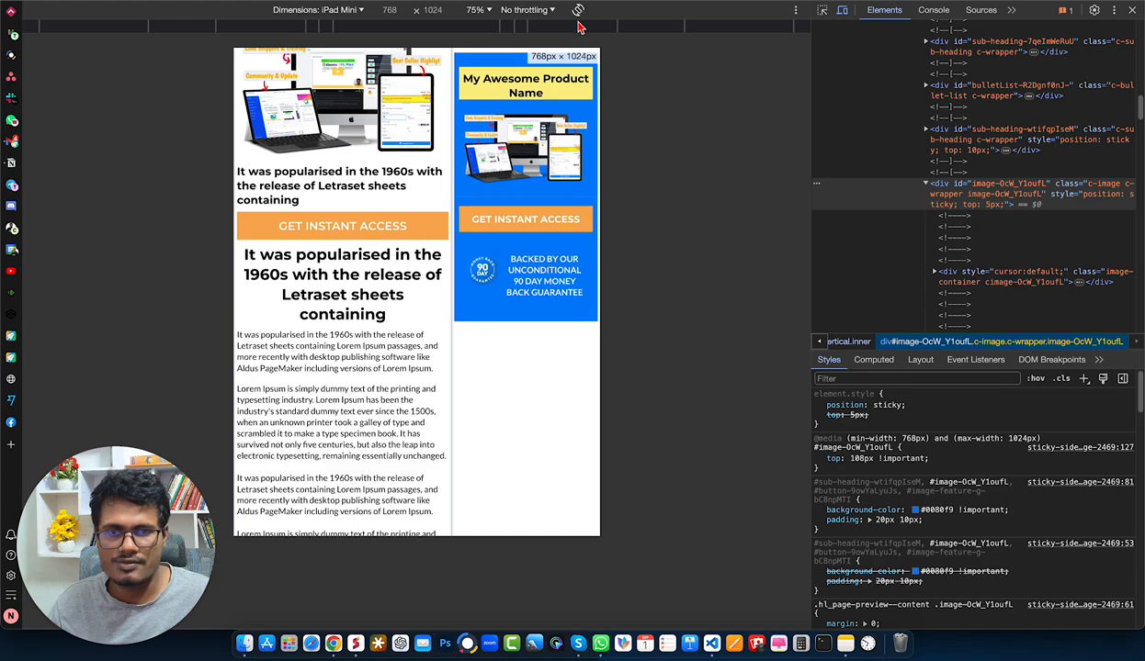
click(477, 9)
click(489, 53)
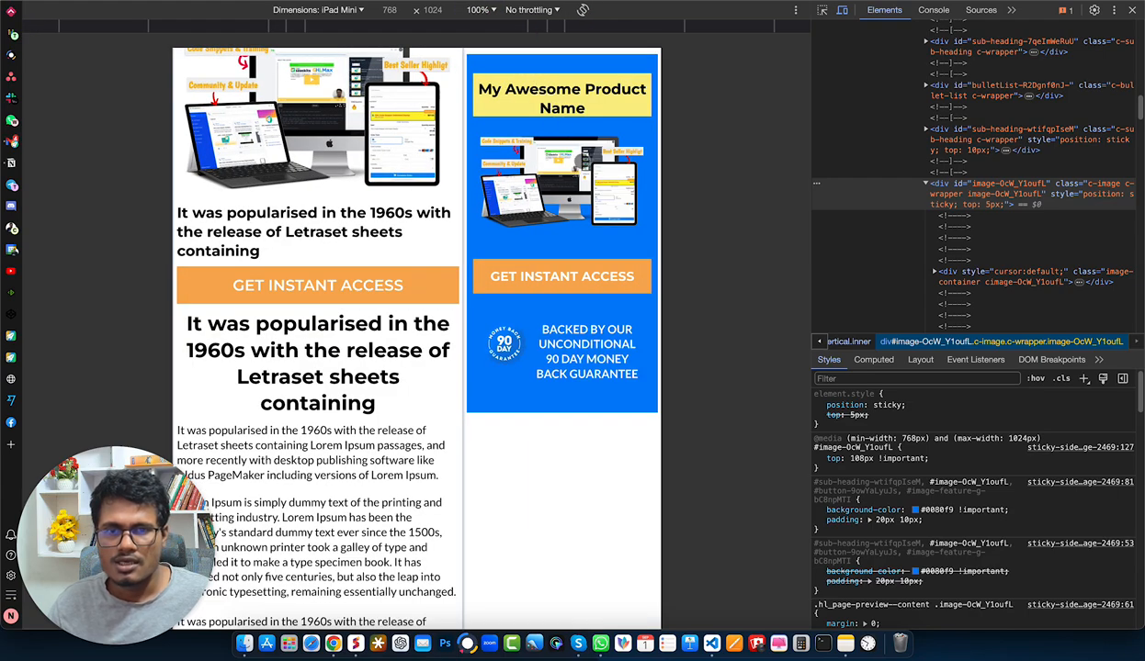
scroll(515, 299, down, 10)
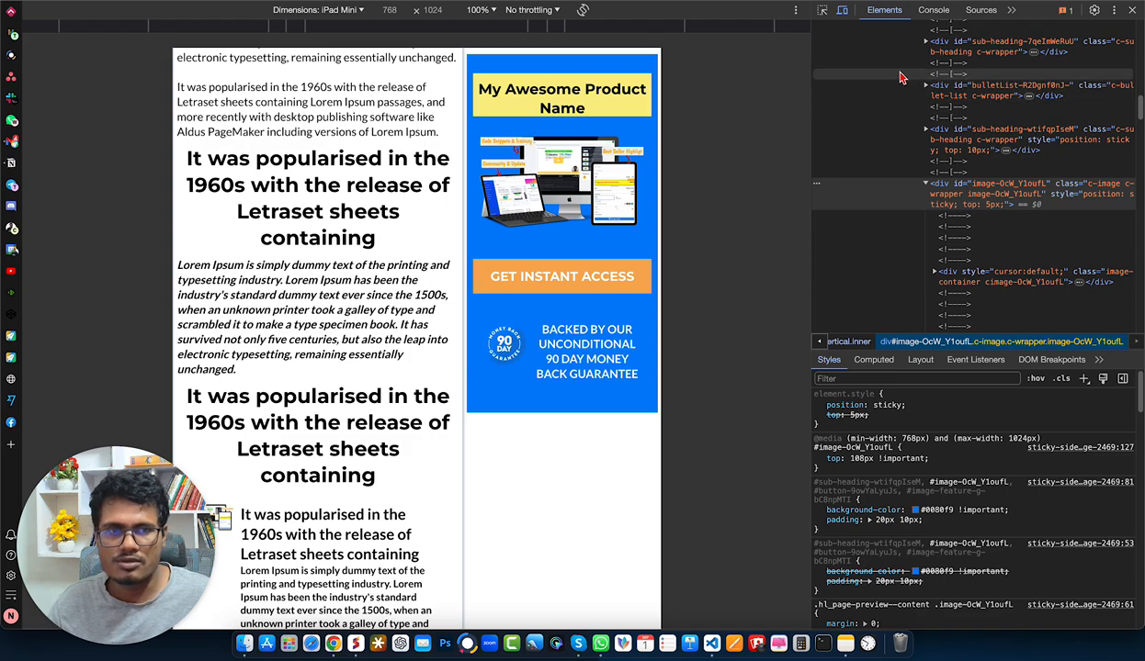
- Switch the device preview to iPhone 14 Pro Max and examine how the blue product box displays down the page
click(315, 10)
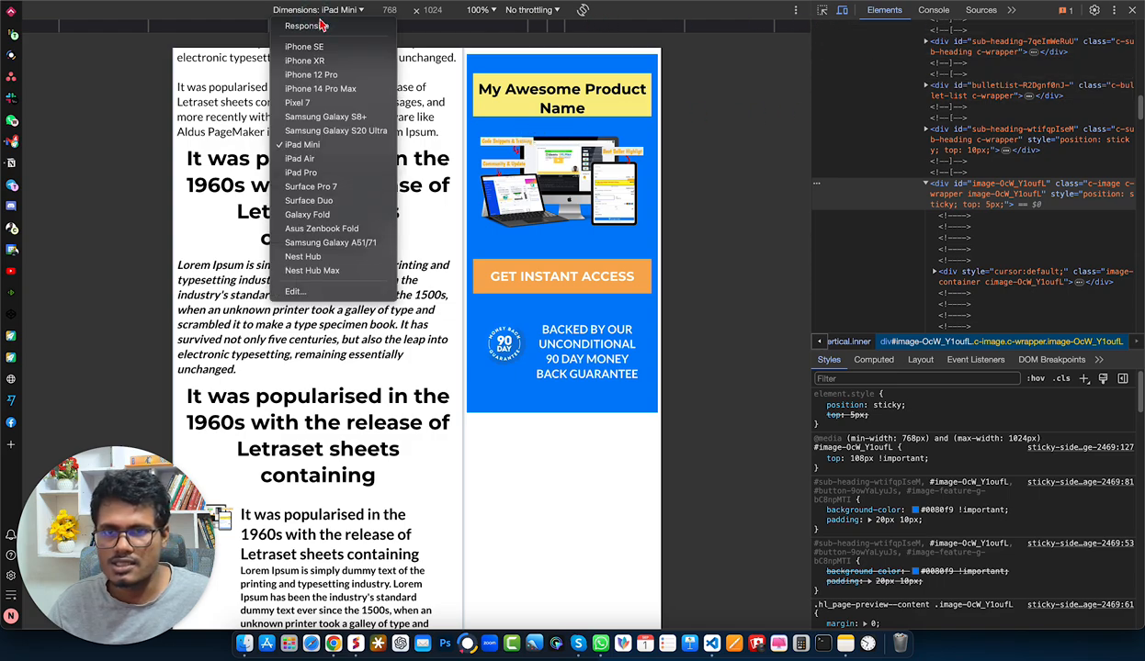
click(329, 99)
scroll(529, 140, down, 10)
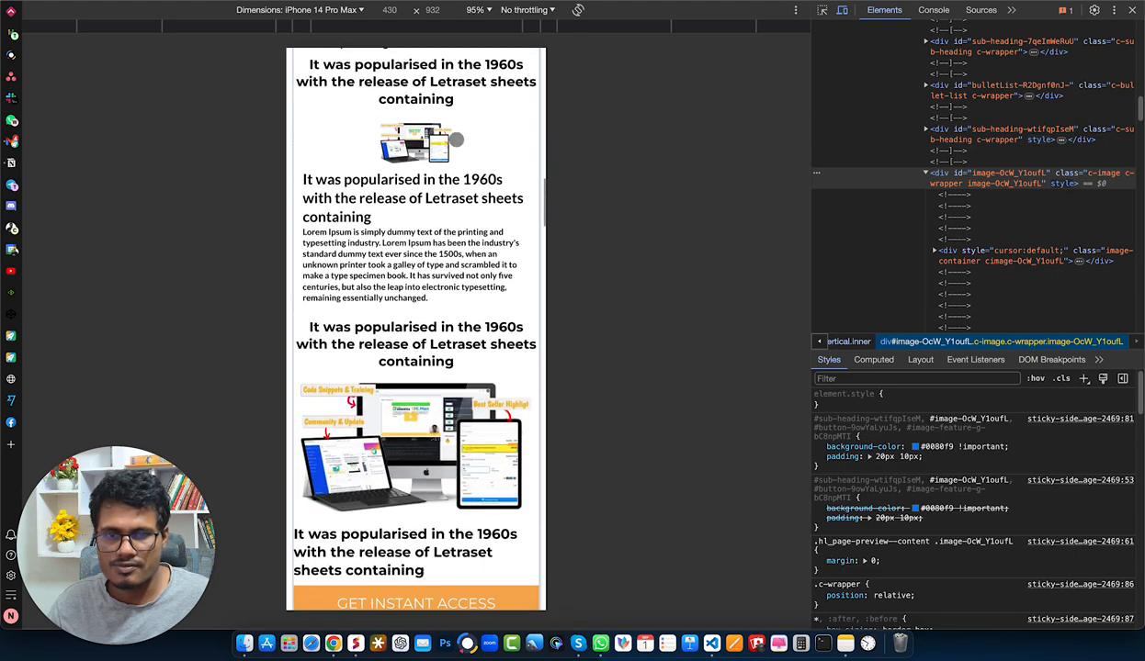
scroll(448, 151, down, 15)
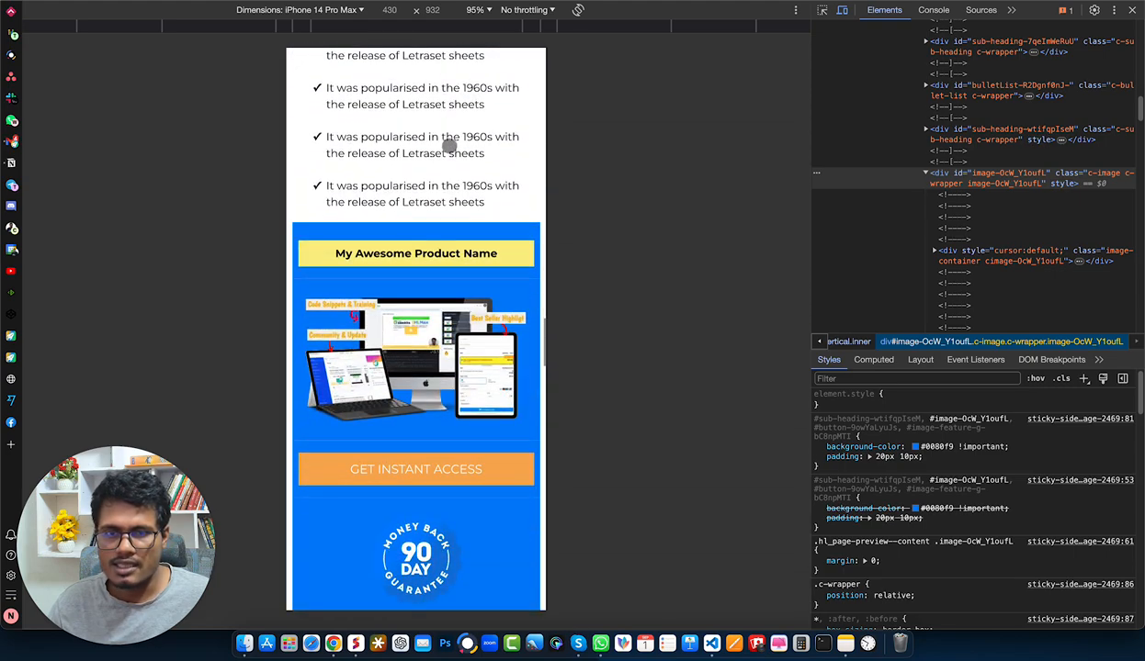
scroll(447, 151, down, 5)
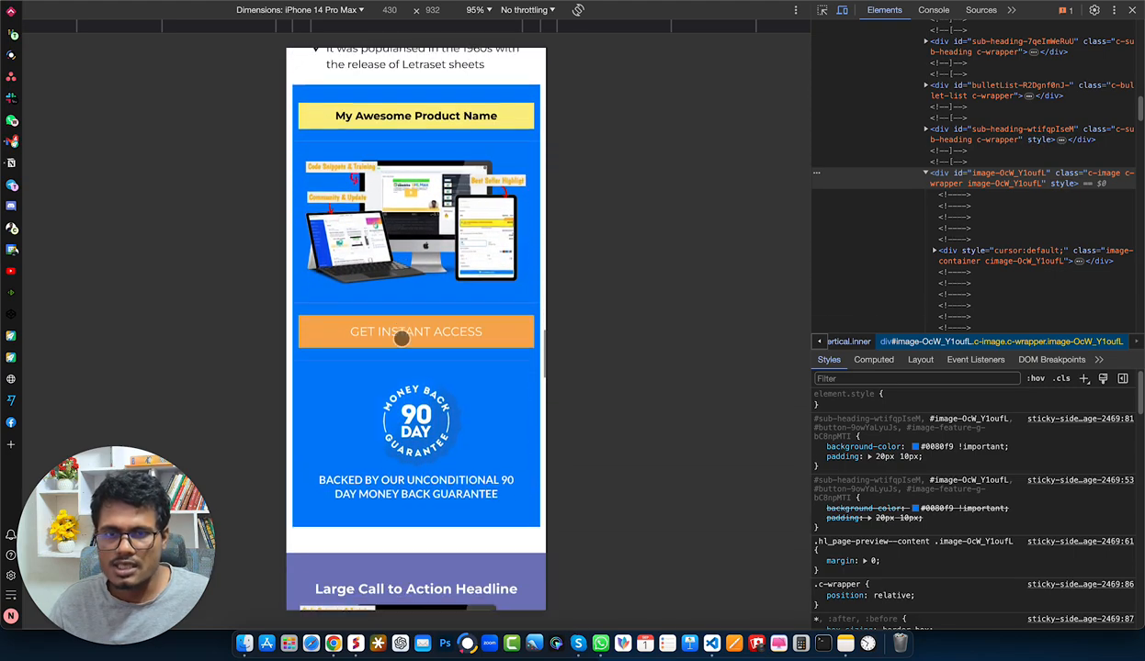
scroll(402, 127, down, 10)
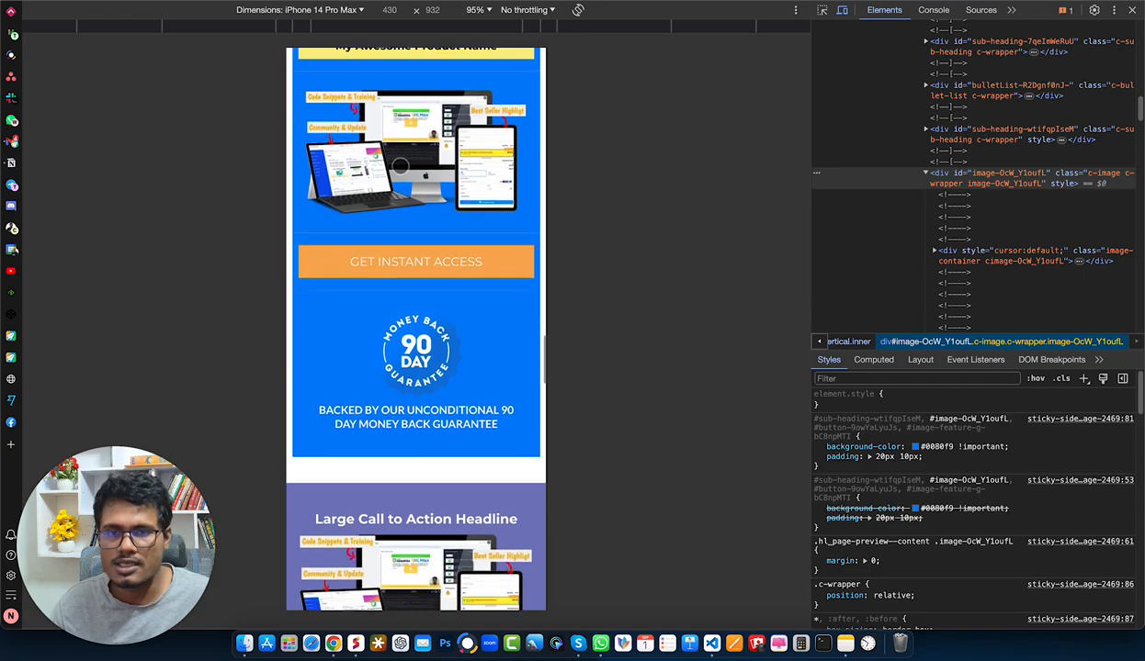
scroll(401, 274, up, 10)
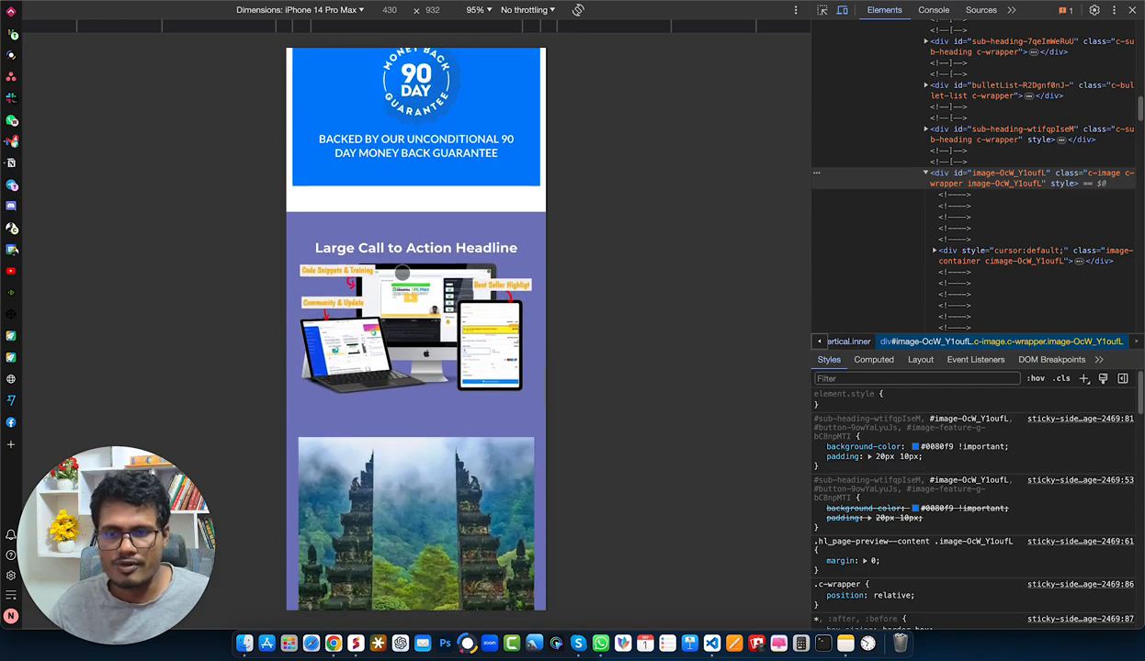
scroll(402, 279, down, 3)
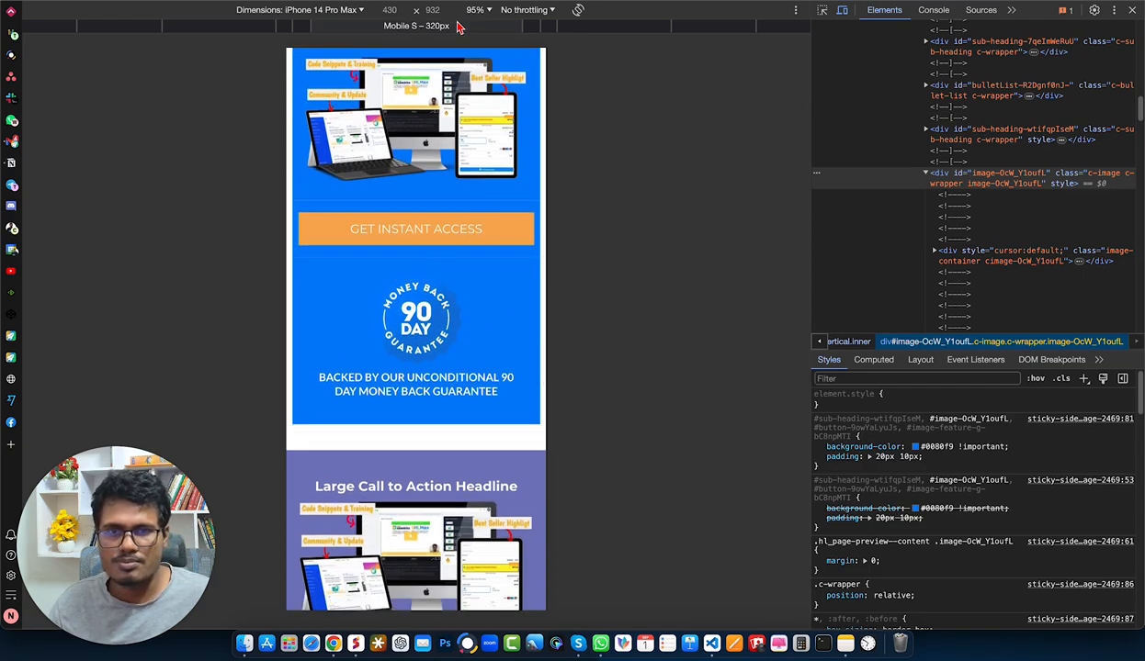
- Switch the device preview back to iPad Mini and check how the blue box sticks along the page
click(311, 15)
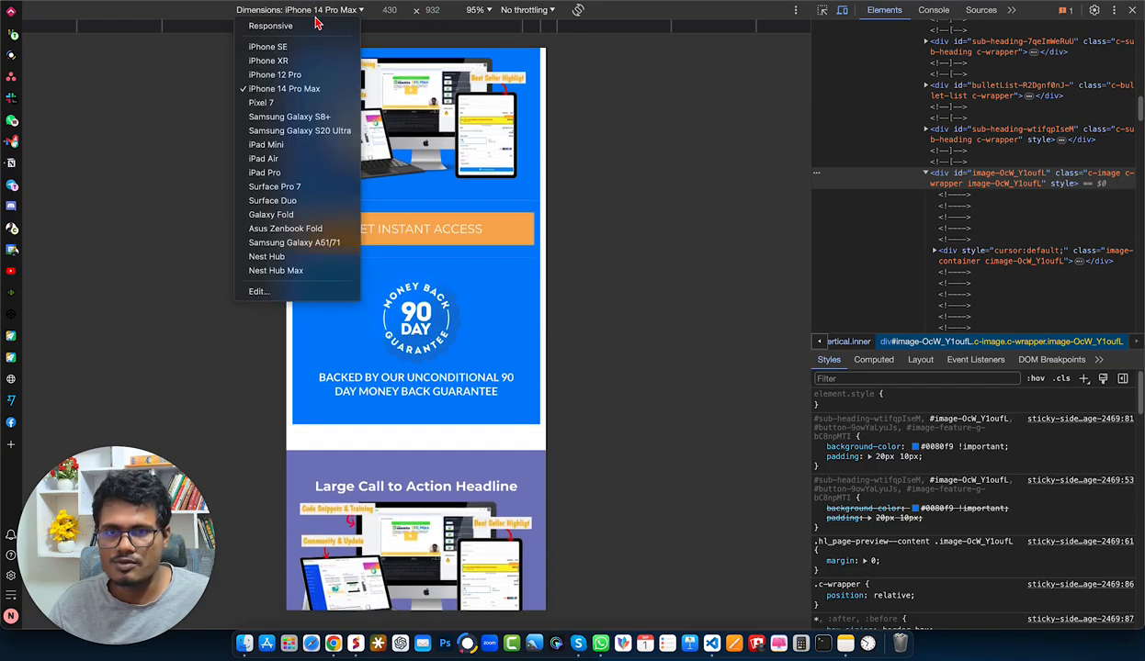
click(314, 152)
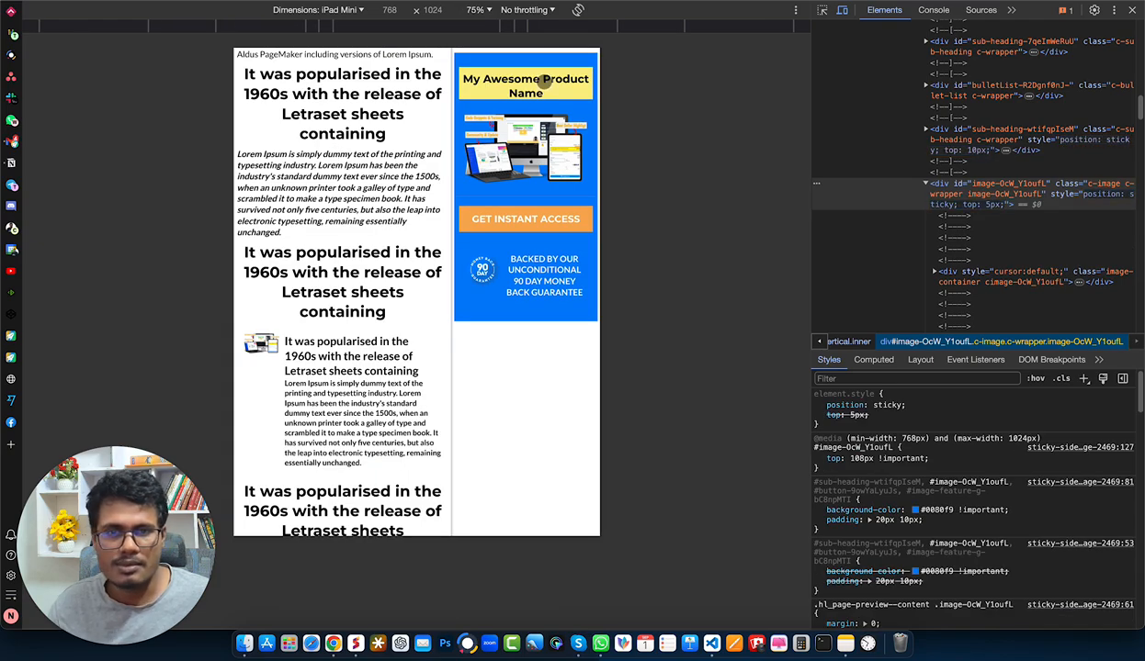
scroll(505, 183, down, 5)
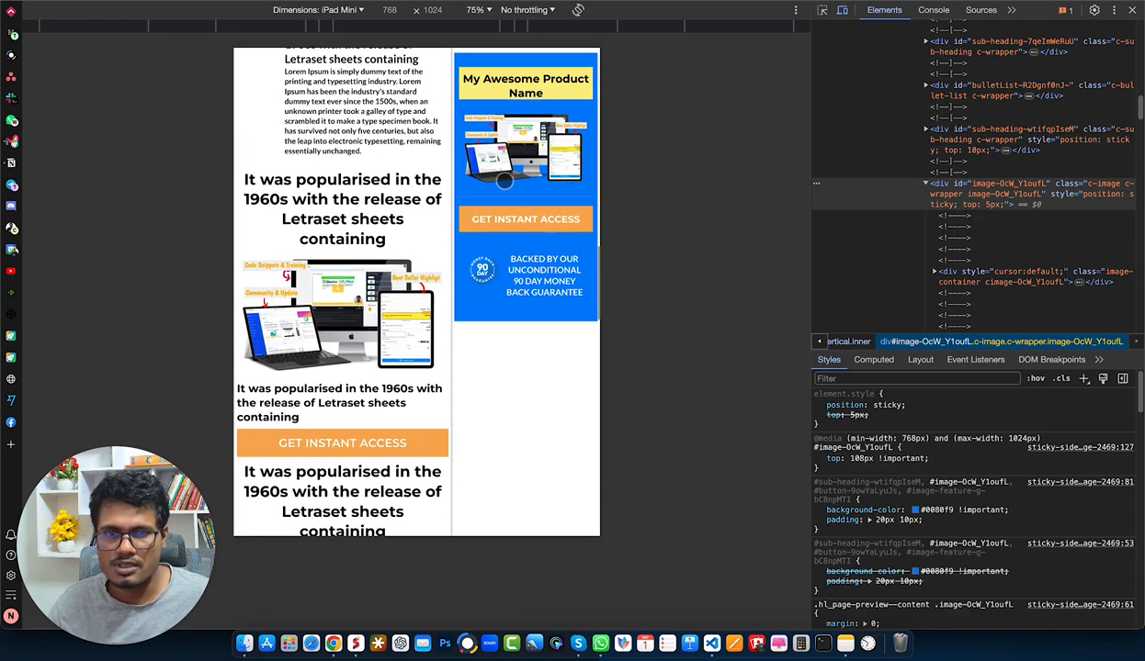
- Close the developer tools and check the sticky box's element spacing on the full-width desktop page
click(1132, 11)
scroll(774, 150, up, 5)
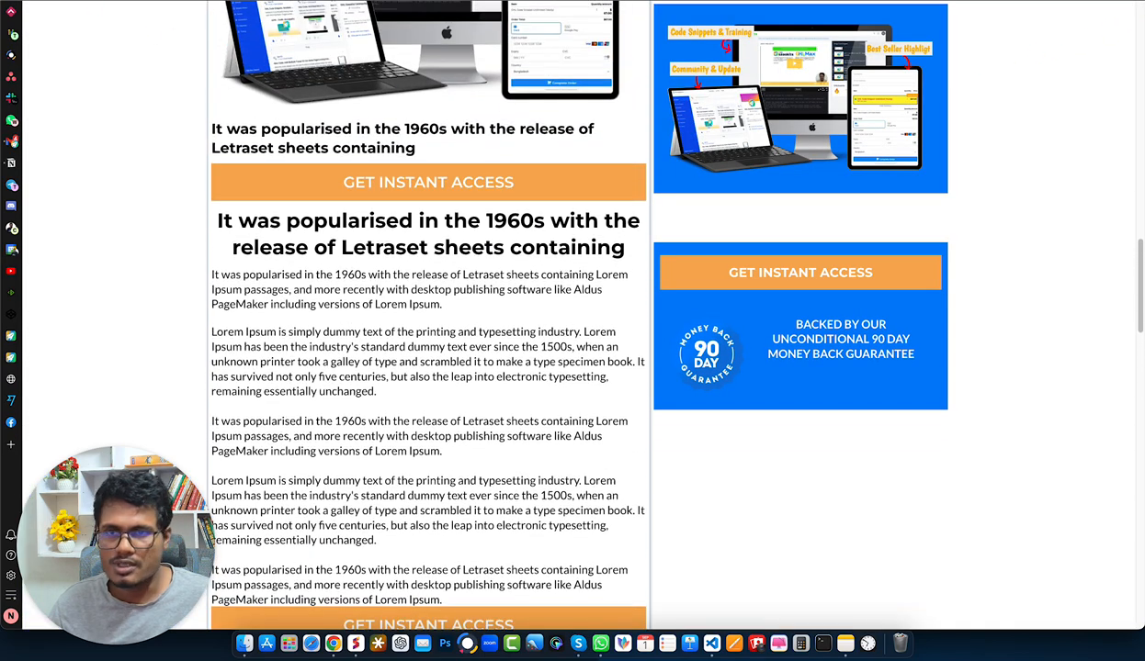
scroll(838, 154, up, 2)
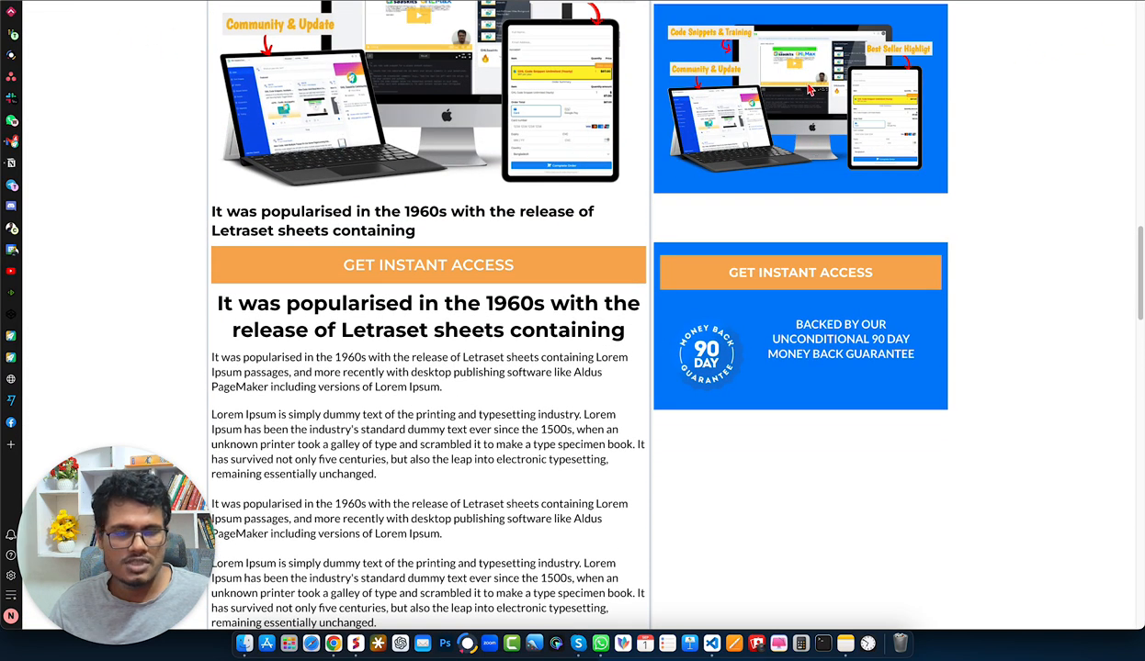
scroll(633, 116, down, 2)
scroll(588, 126, up, 6)
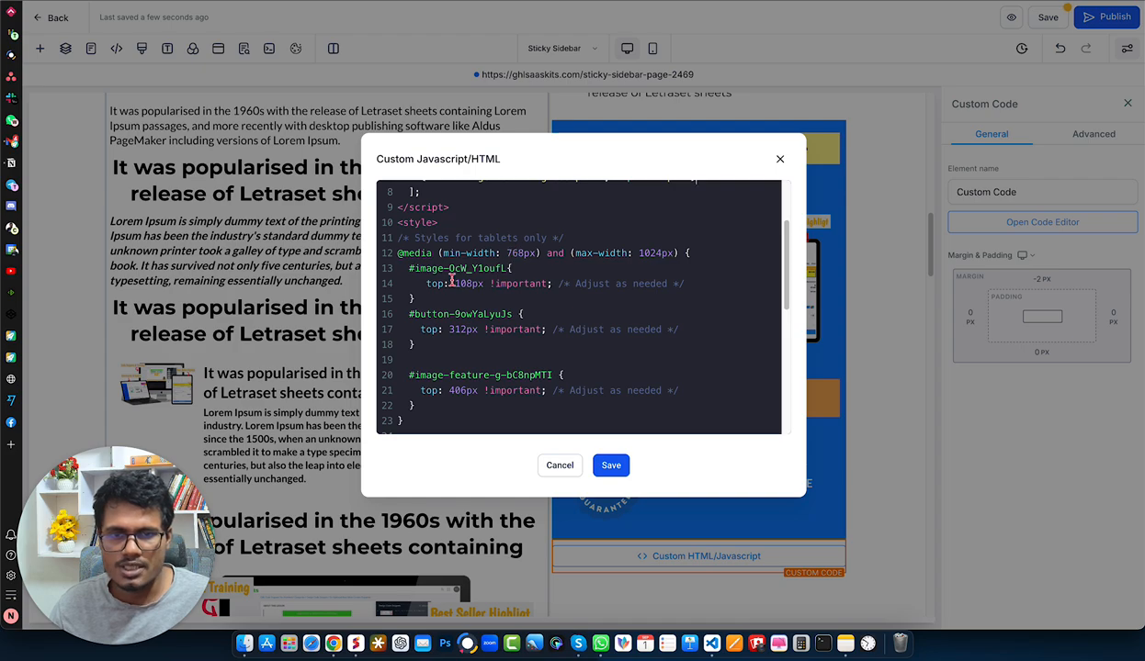
- Review the tablet top values for the image, button and image-feature, plus the sub-heading ID in the stickyElements list
drag(455, 283, 478, 282)
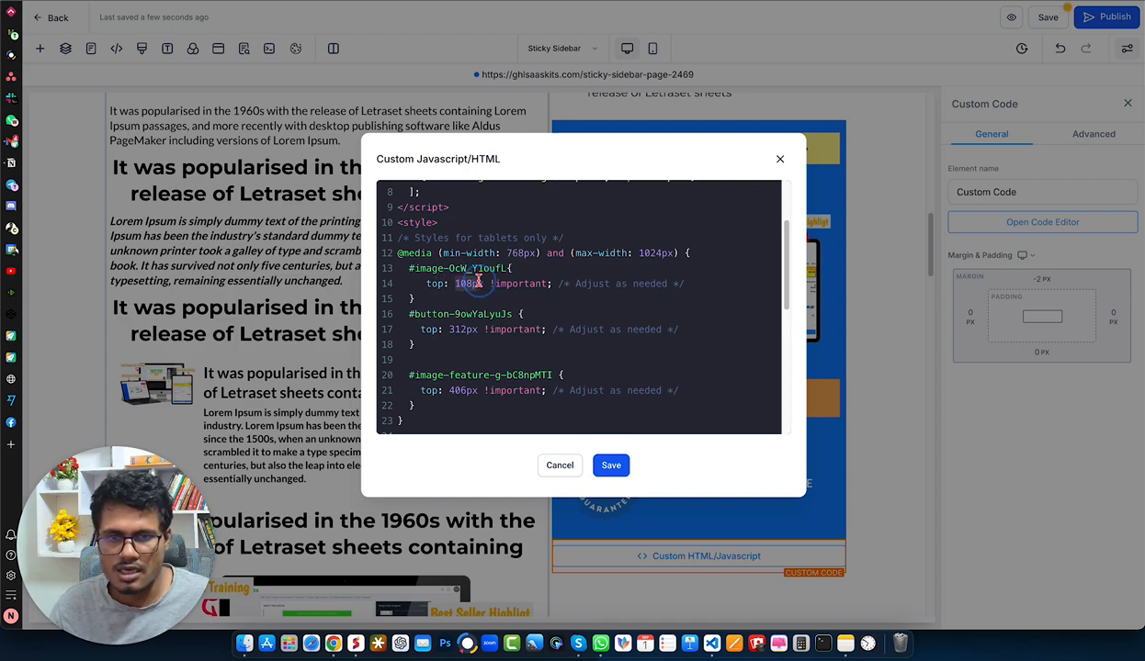
drag(448, 328, 476, 328)
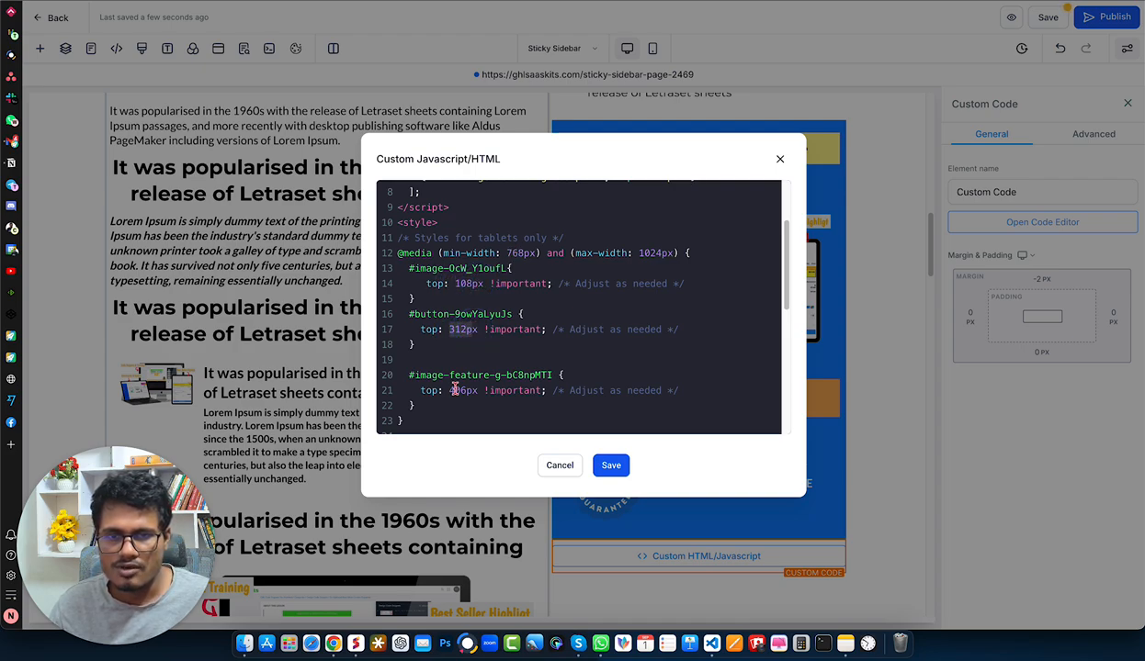
drag(450, 390, 474, 390)
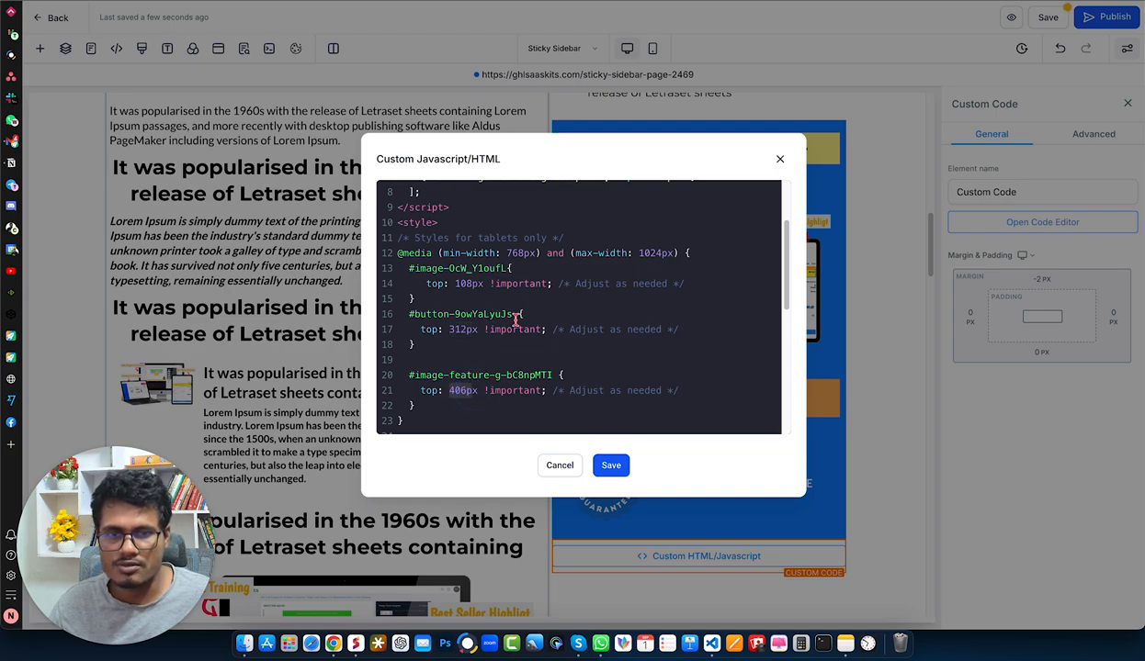
scroll(517, 296, up, 3)
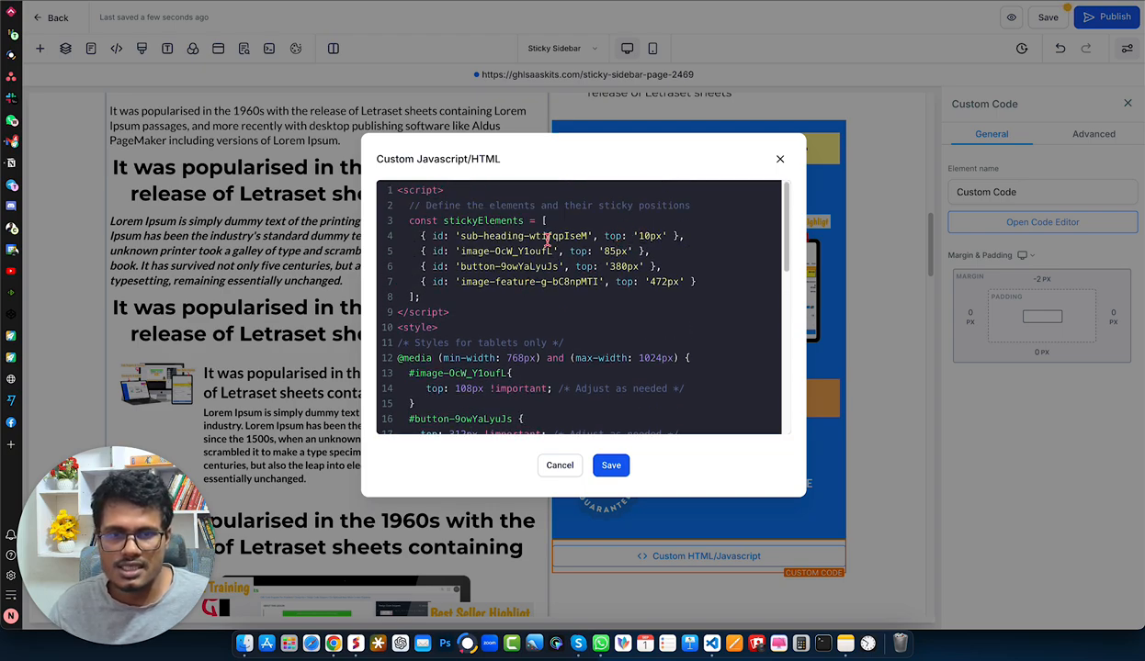
drag(458, 235, 589, 236)
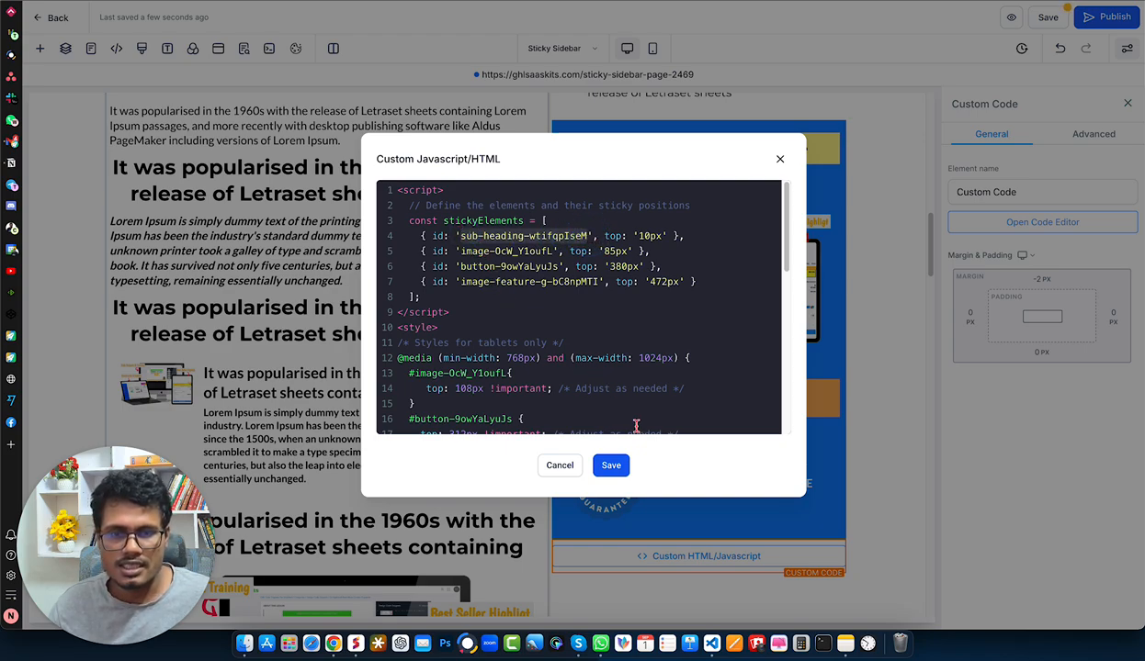
- Save the custom code and publish the funnel page
click(610, 466)
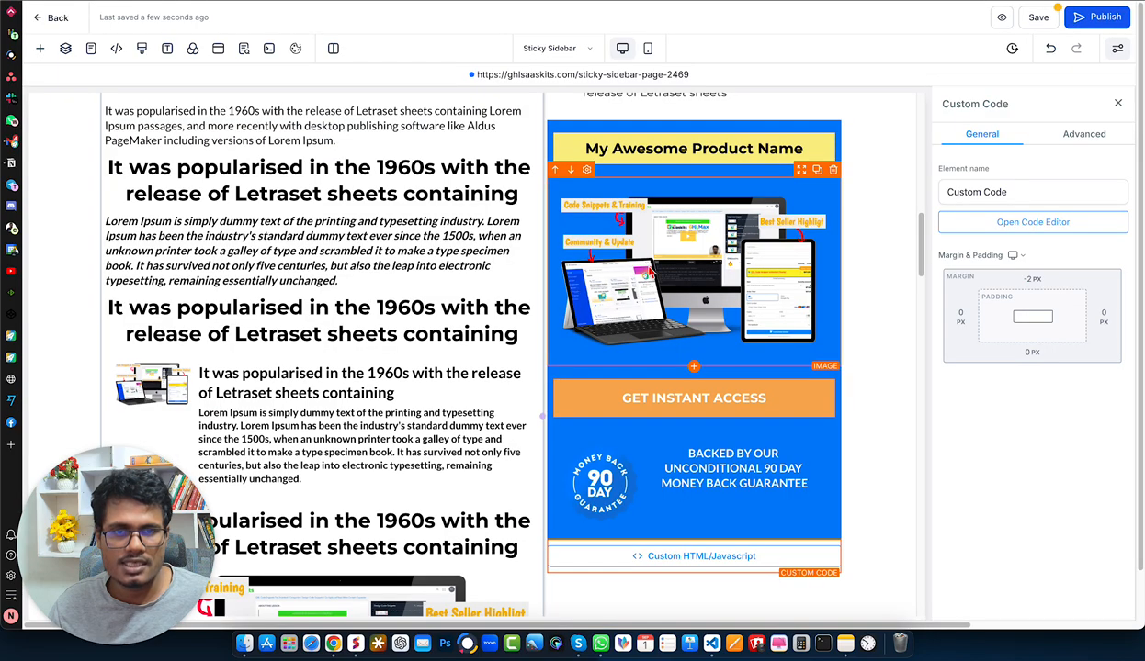
click(1103, 22)
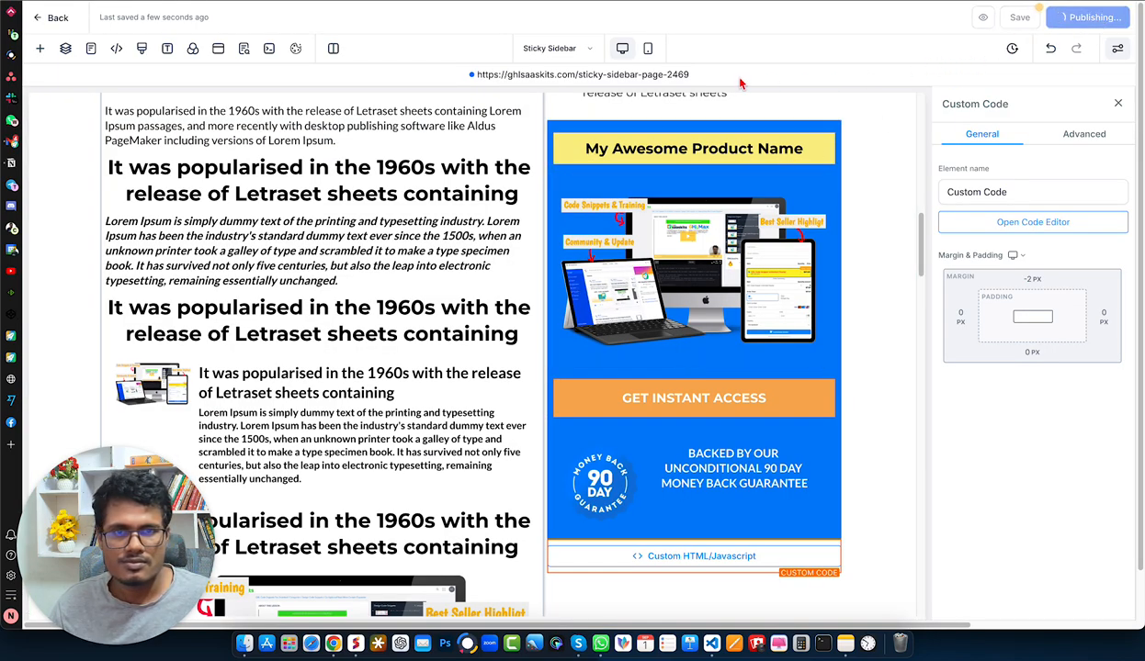
- Open the published page, reload it and examine how the blue product box sticks at desktop width
click(519, 79)
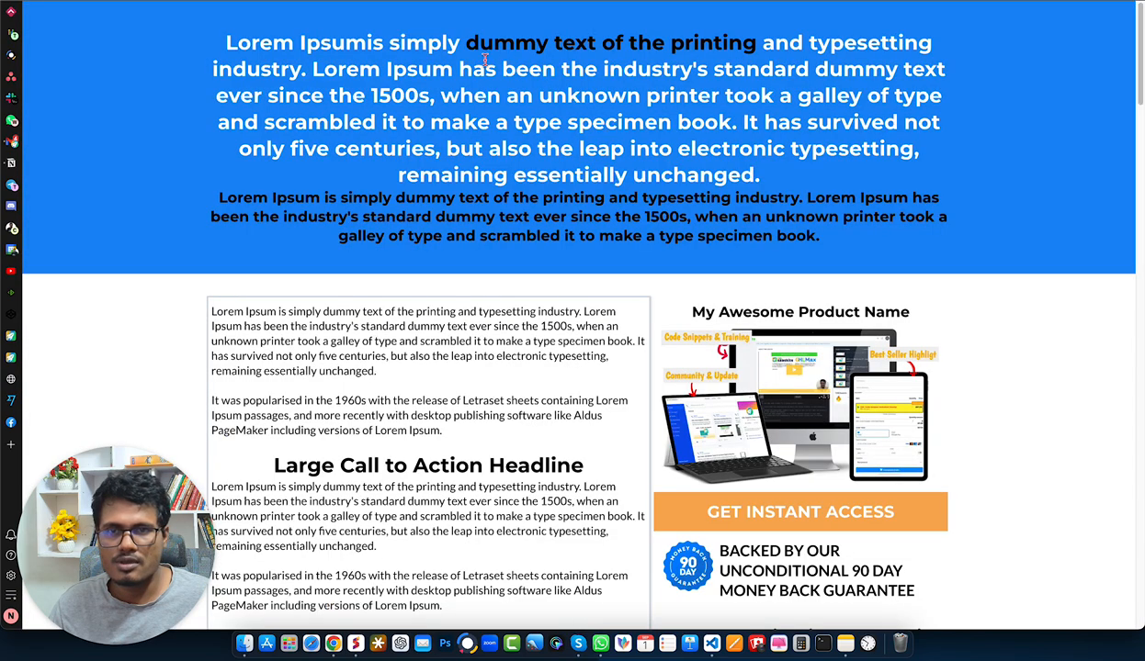
scroll(579, 312, down, 10)
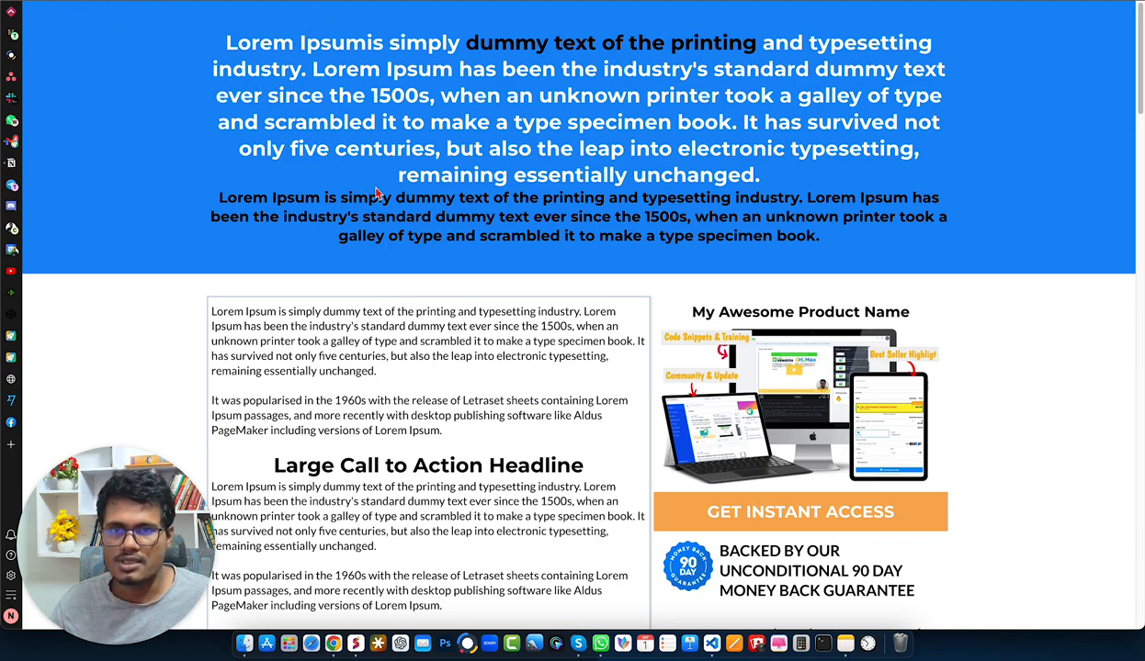
scroll(375, 191, down, 10)
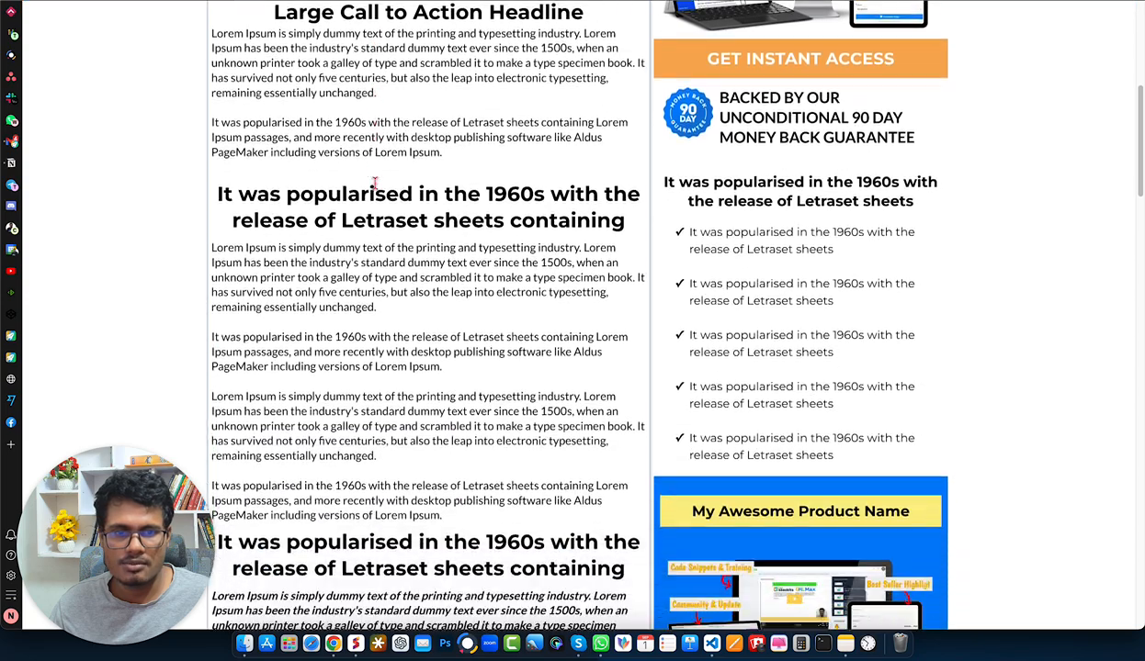
scroll(374, 184, down, 7)
scroll(374, 184, up, 6)
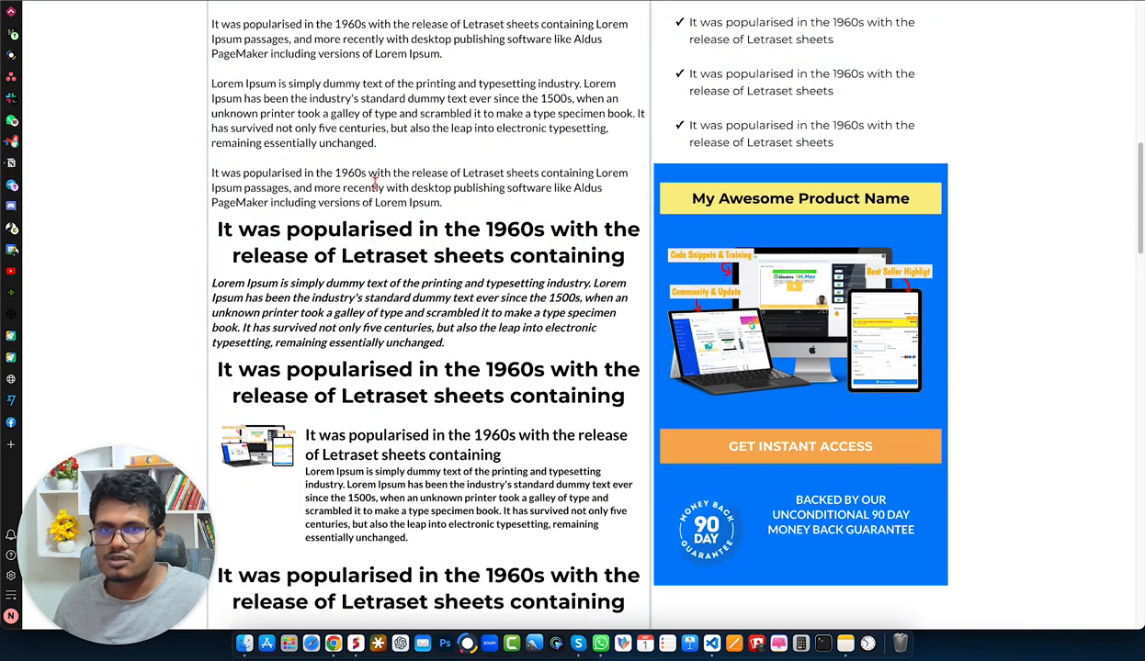
key(super+r)
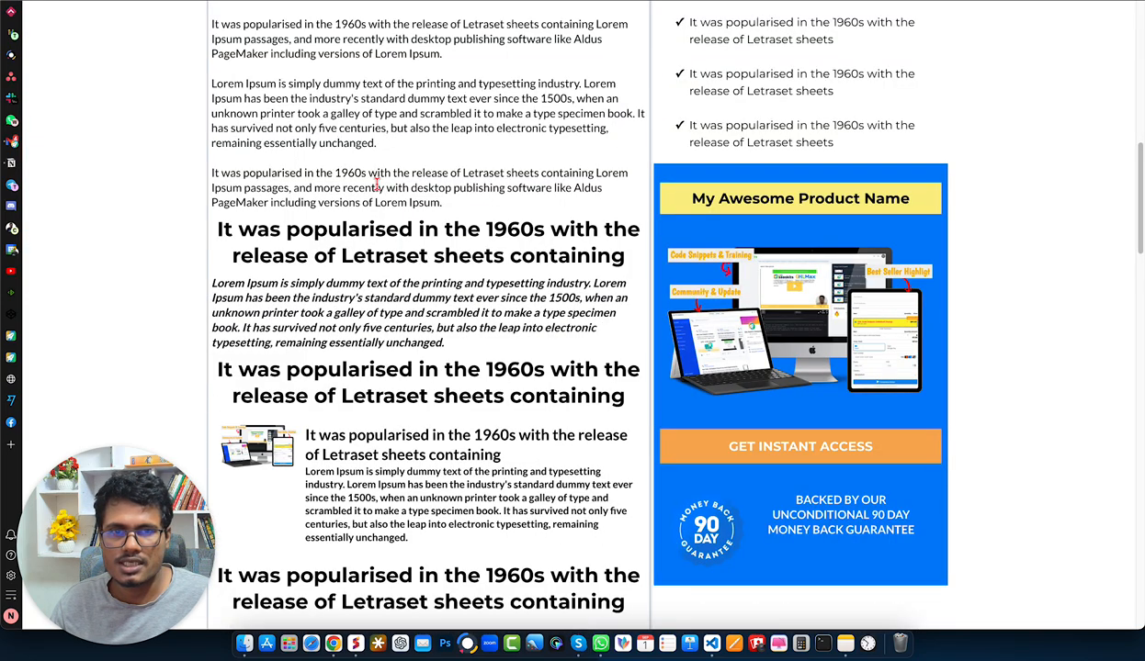
scroll(376, 184, down, 1)
scroll(377, 184, down, 1)
- Return to the page editor and review the top values of all four stickyElements entries and the tablet style rules in the custom code
click(274, 1)
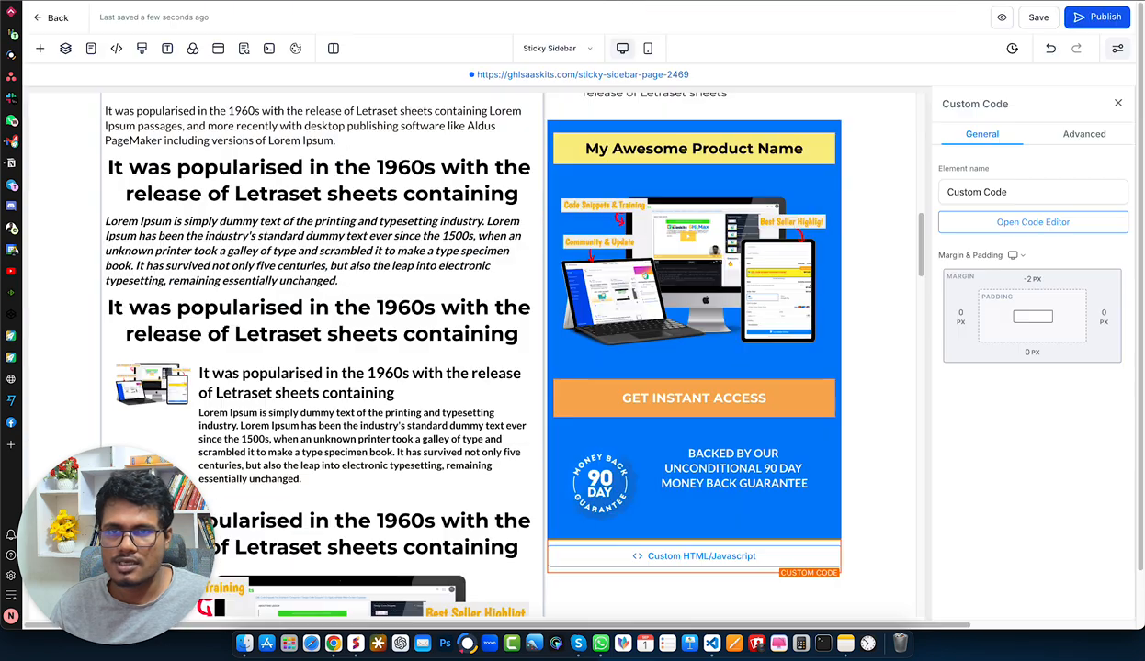
click(709, 558)
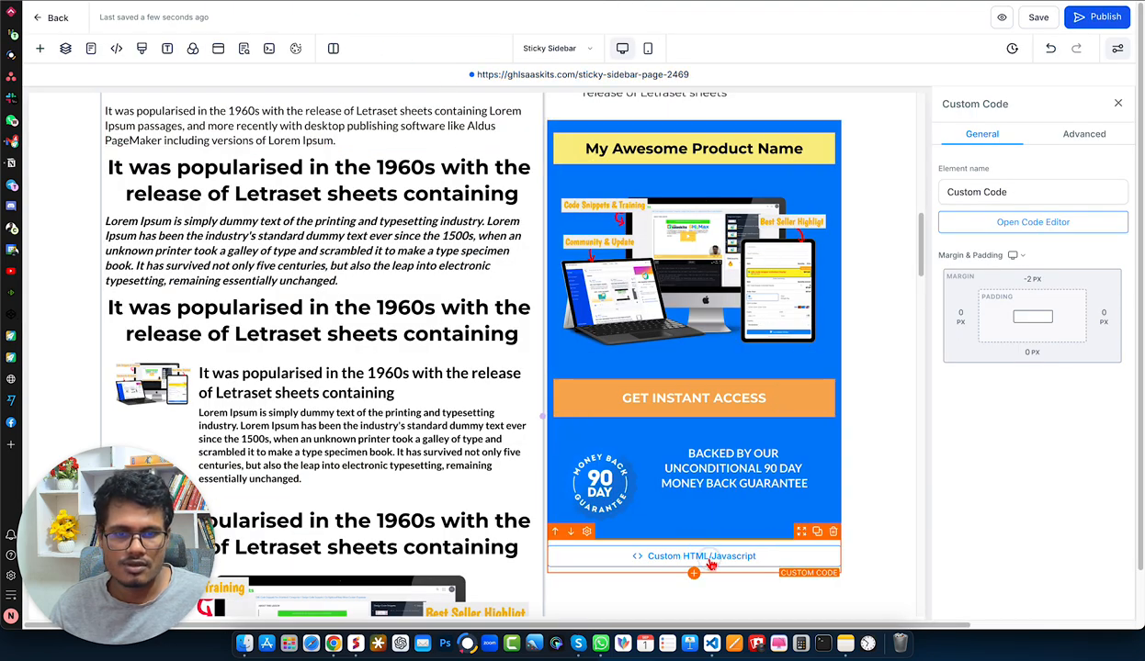
click(1033, 222)
click(654, 234)
click(608, 251)
click(631, 270)
click(685, 286)
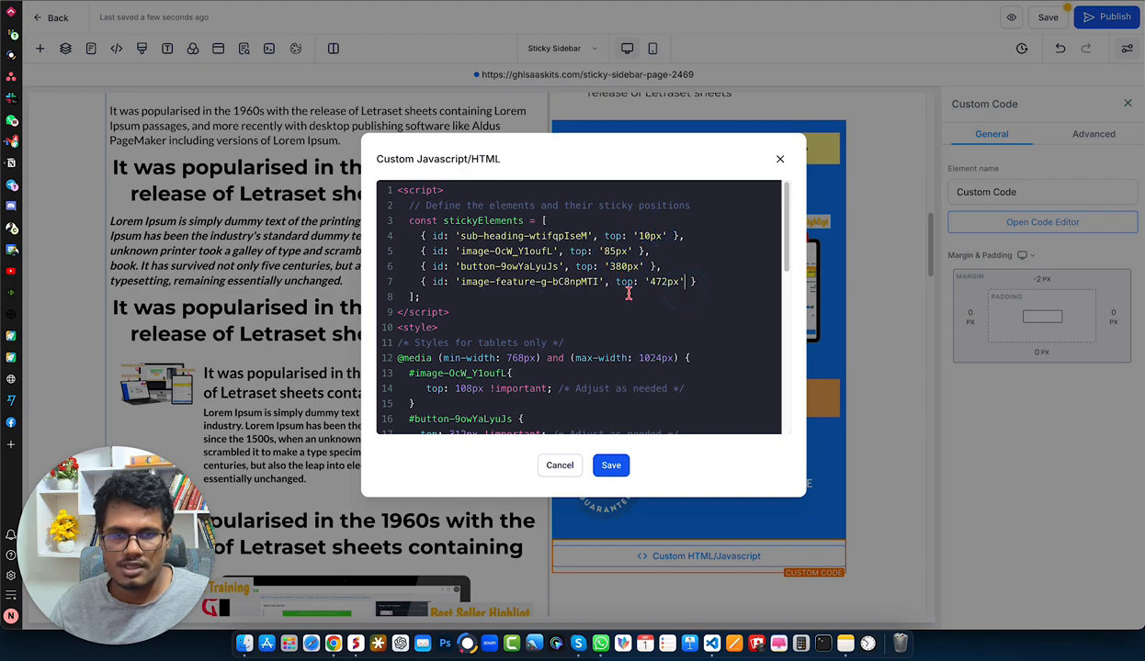
scroll(537, 332, down, 5)
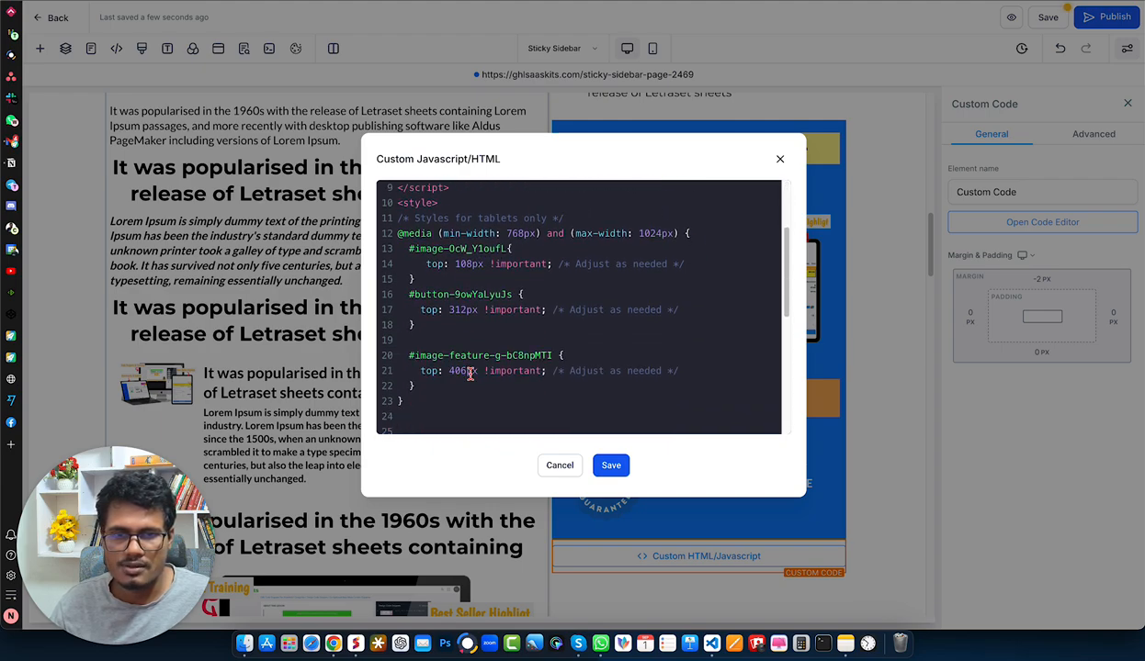
- Save the sticky sidebar's custom code again and republish the page
click(611, 464)
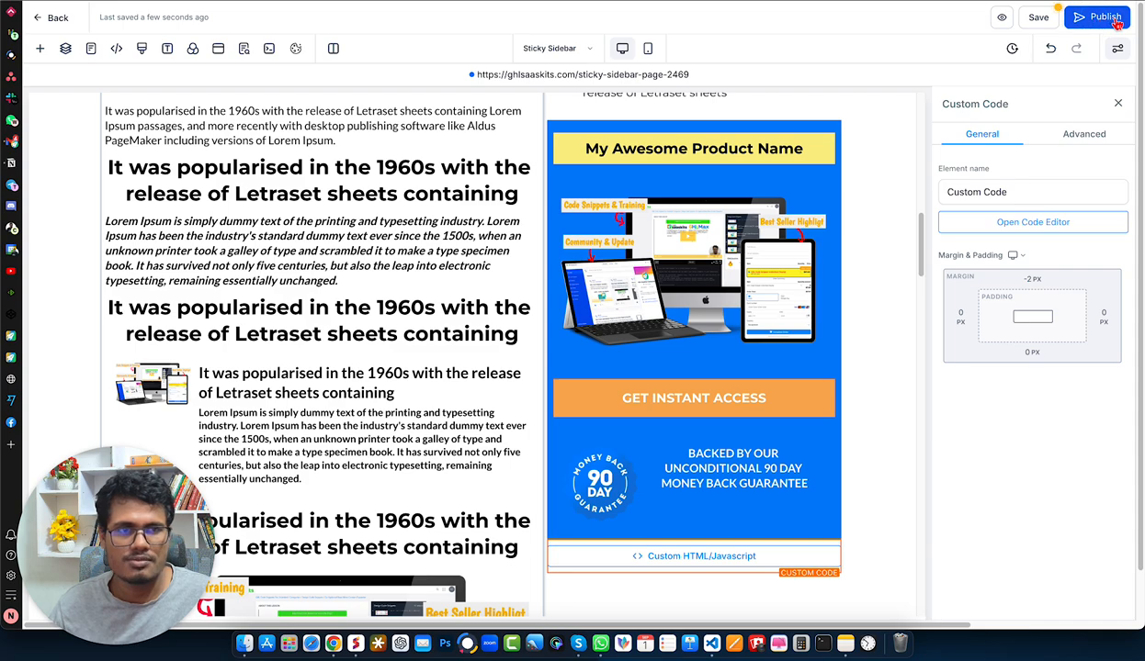
click(1084, 18)
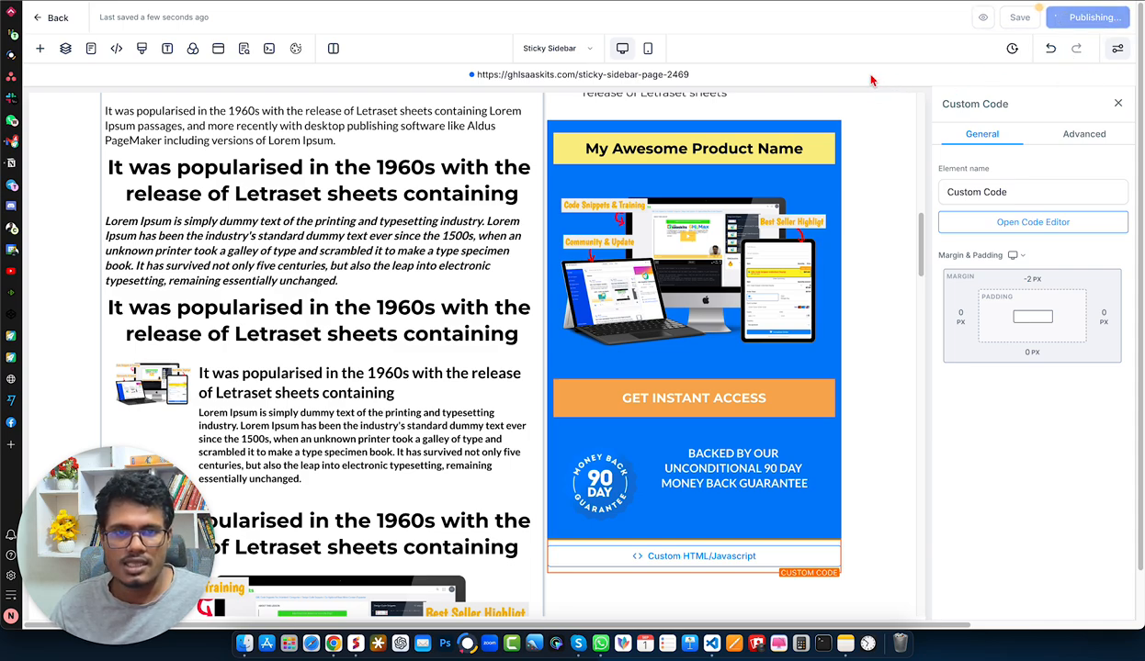
- Open the republished live page and check the sticky behaviour of the blue box's heading, image, button and guarantee
click(582, 74)
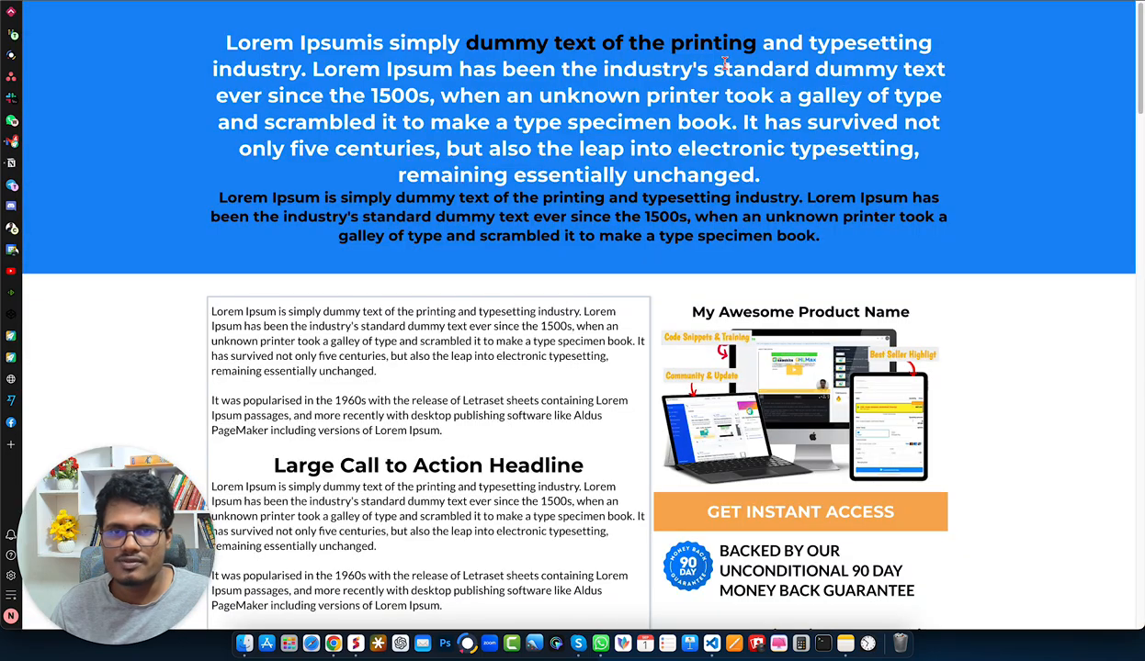
scroll(292, 138, down, 10)
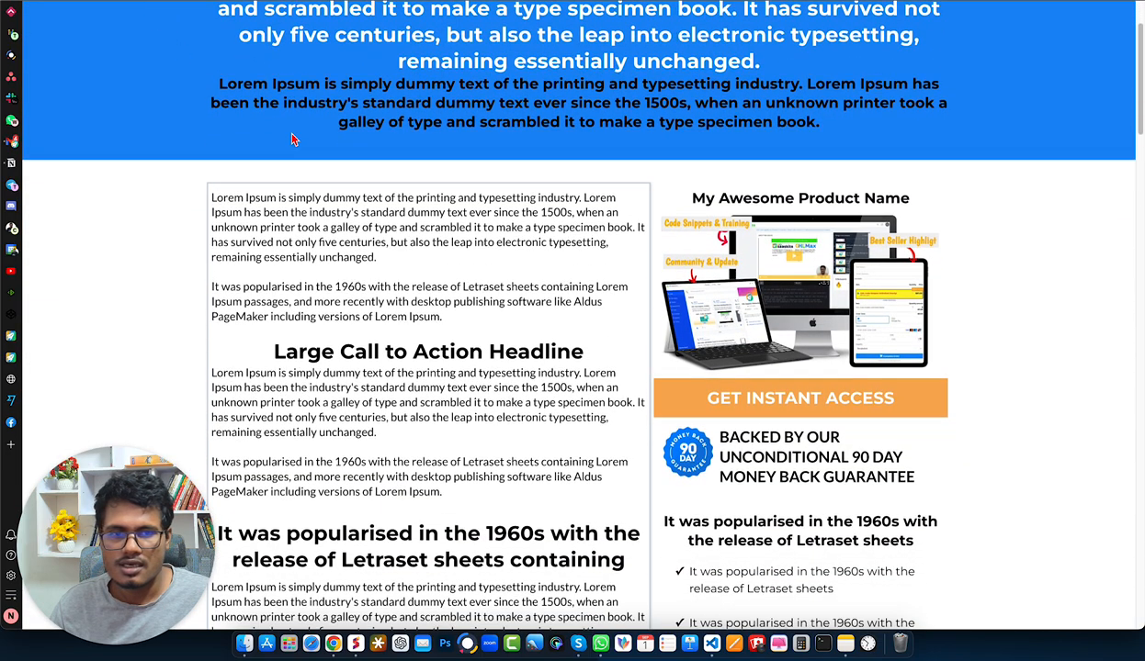
scroll(292, 138, down, 11)
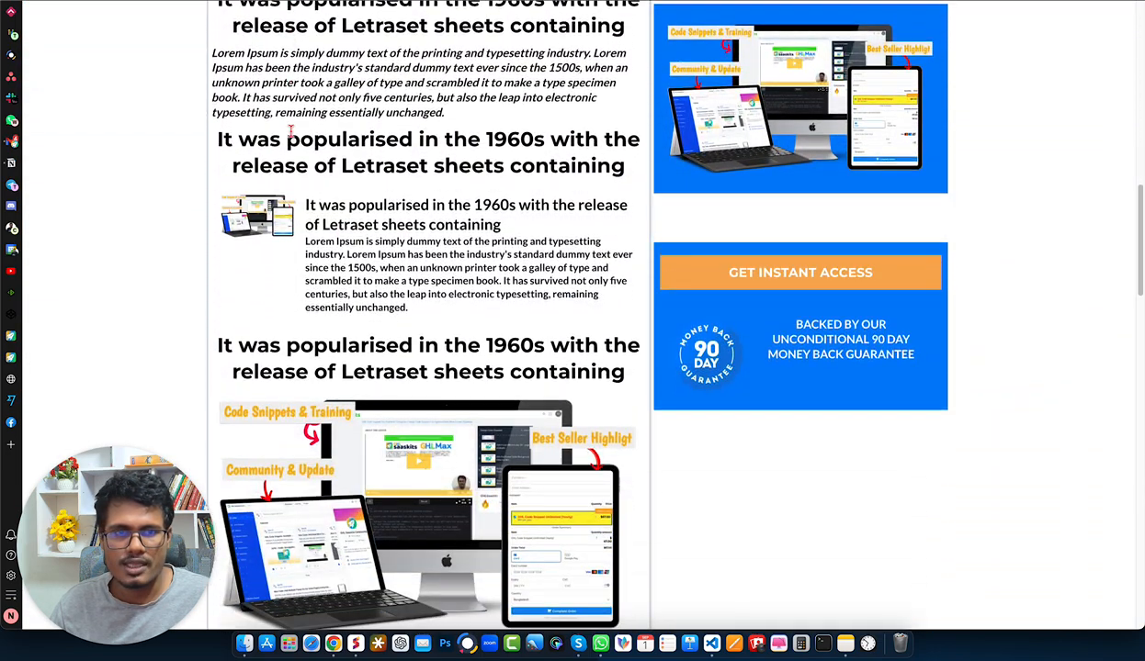
scroll(293, 138, down, 1)
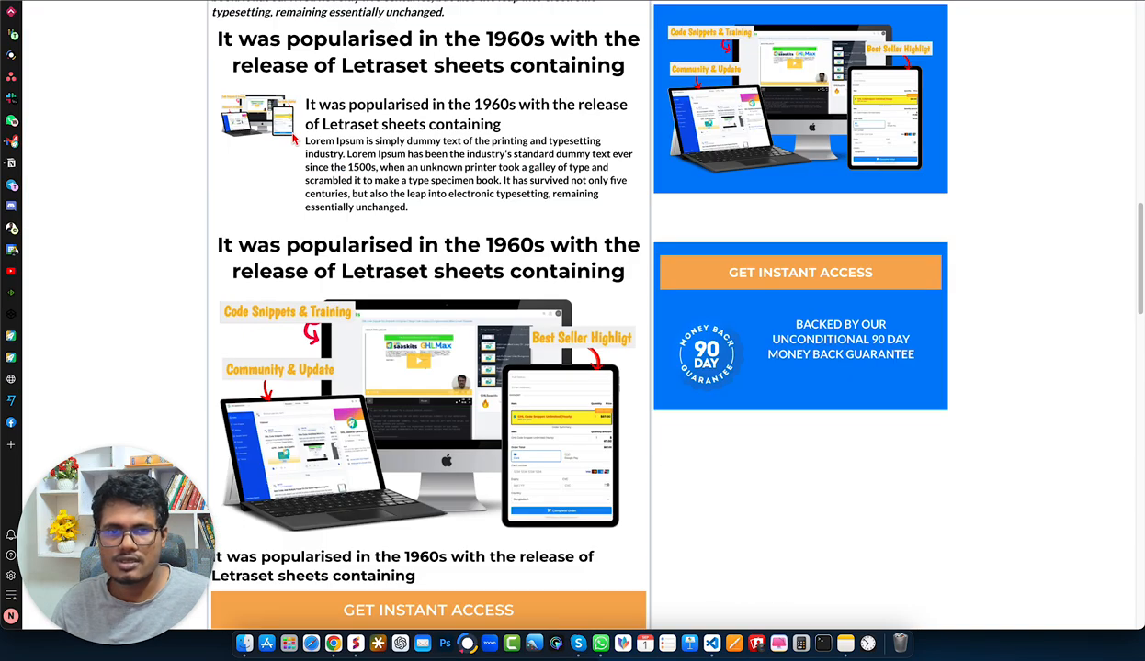
scroll(824, 99, up, 5)
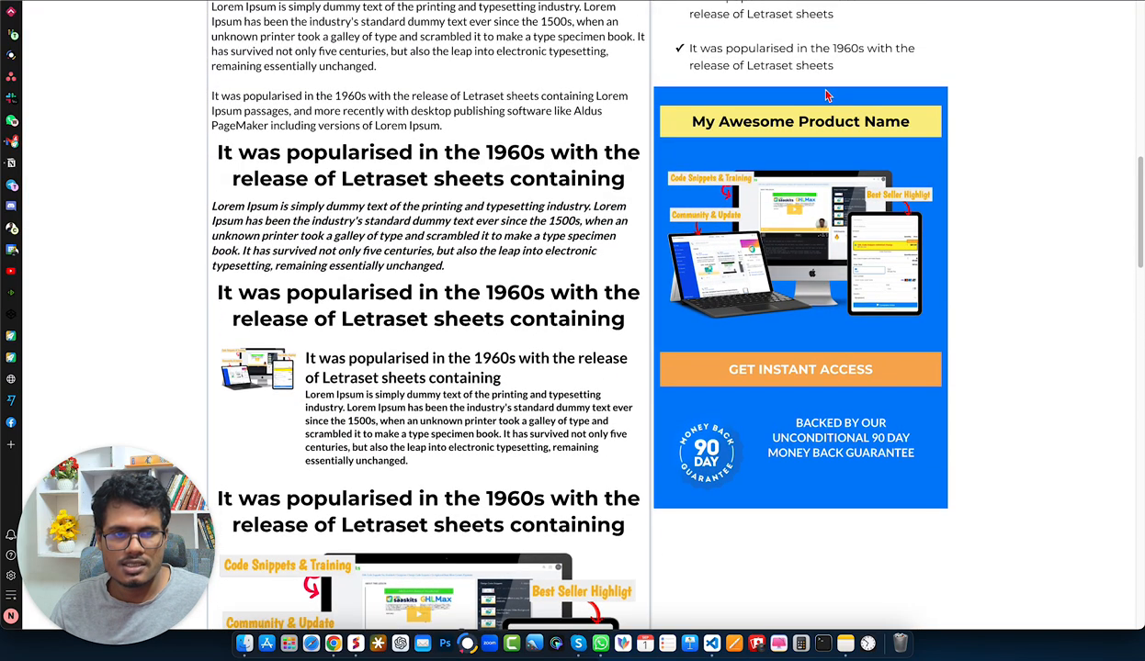
- Inspect the blue box's product image on the live page with device emulation off and examine its wrapper's sticky top value
right_click(822, 206)
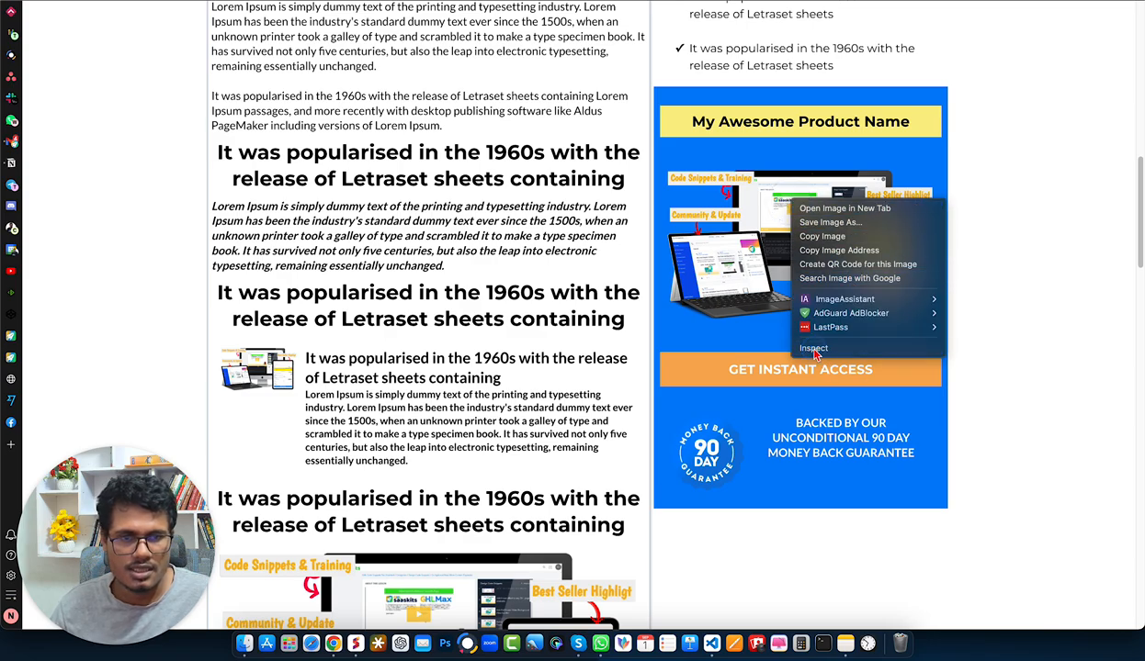
click(960, 324)
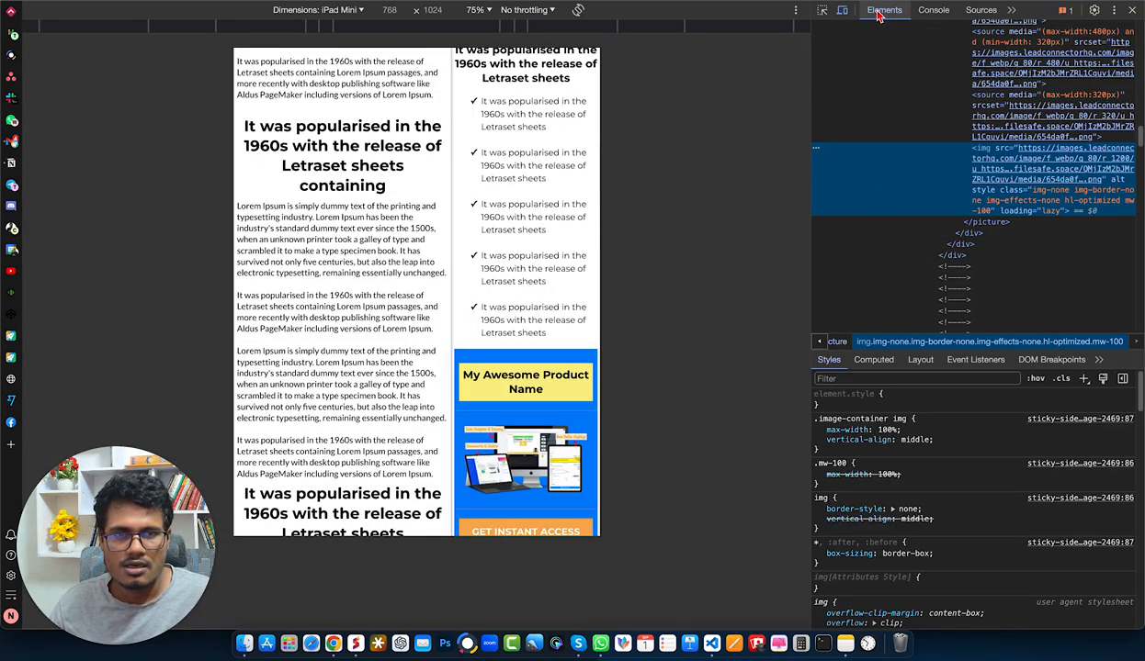
click(843, 11)
scroll(687, 200, down, 3)
scroll(689, 200, up, 1)
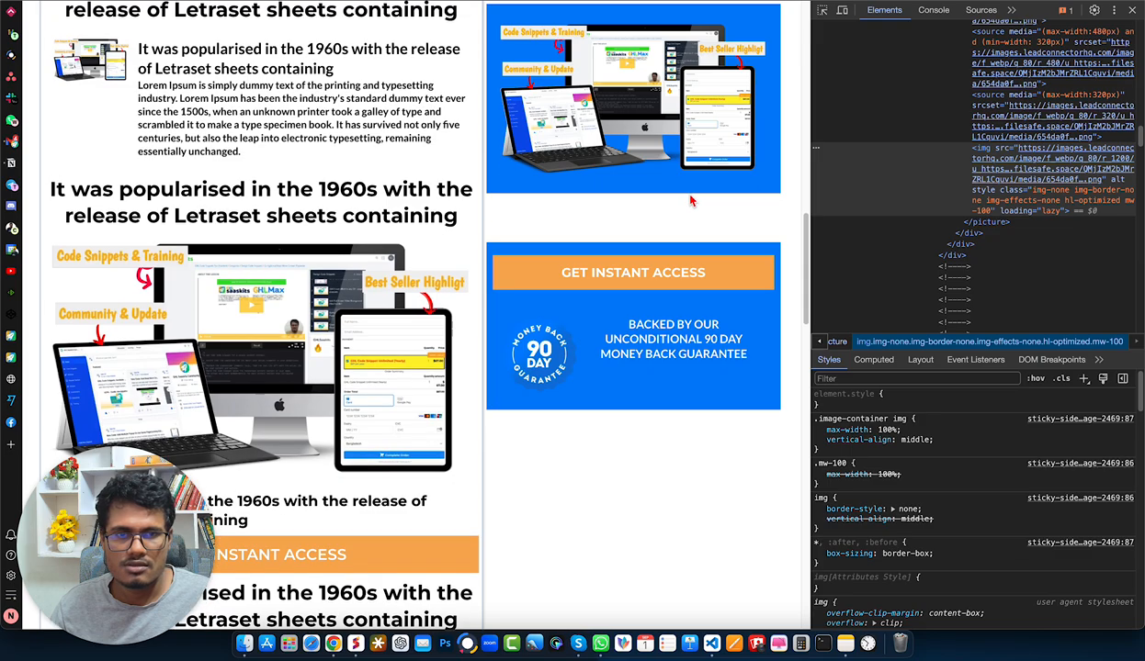
click(822, 11)
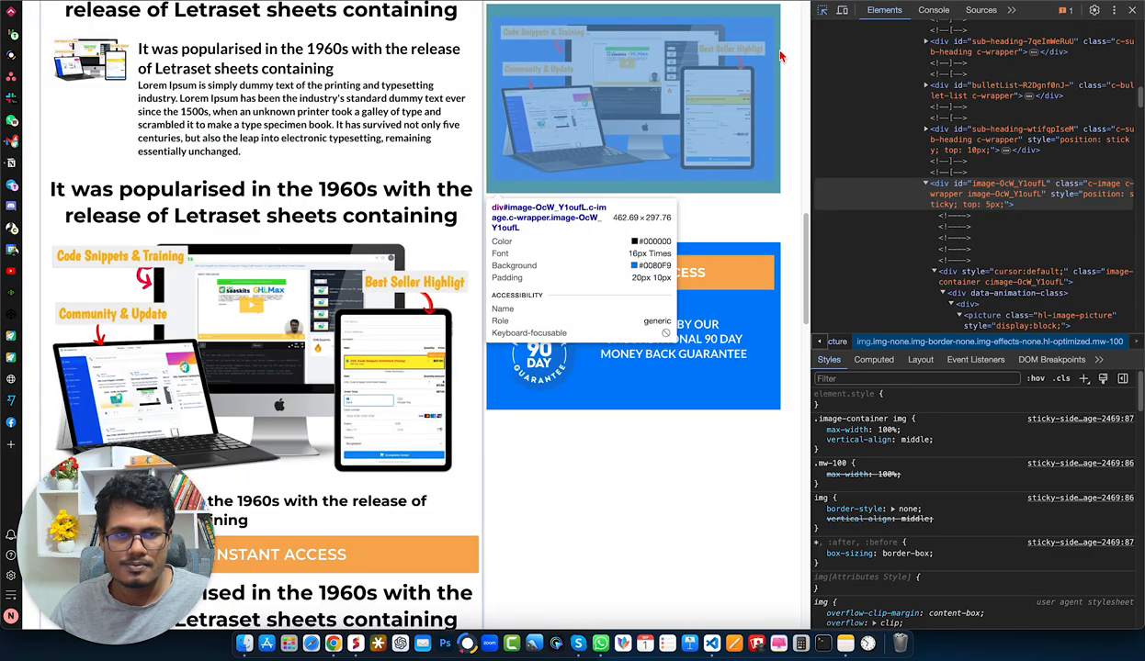
click(782, 85)
click(860, 415)
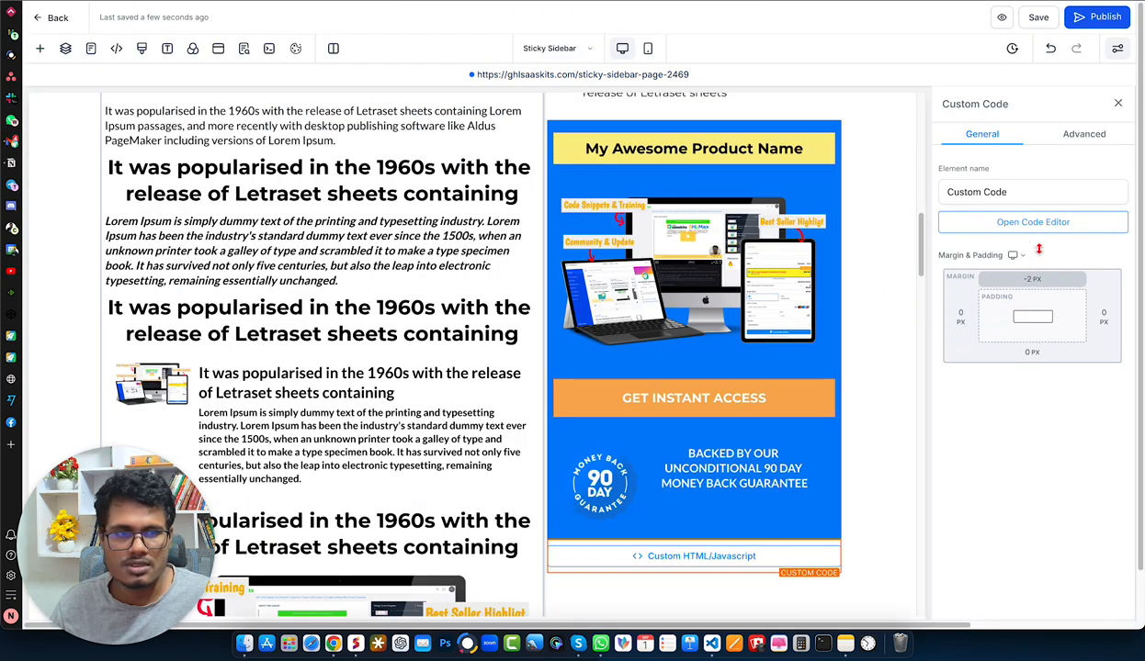
- Return to the page editor, leave the custom code unchanged and copy the product image's CSS selector
click(1019, 222)
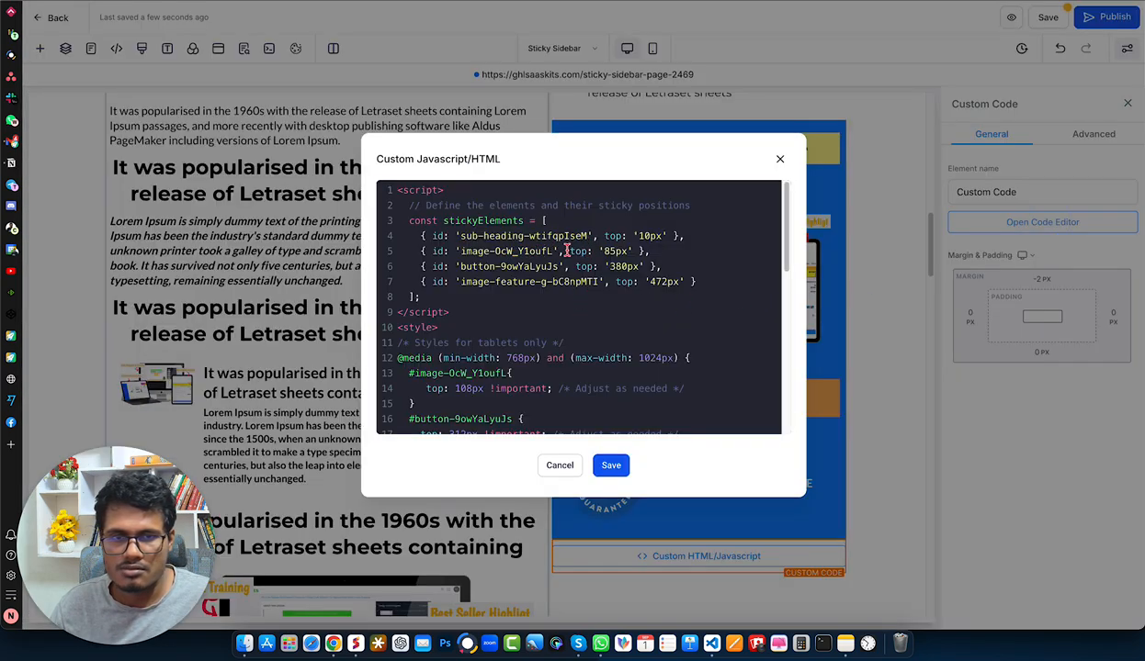
click(776, 162)
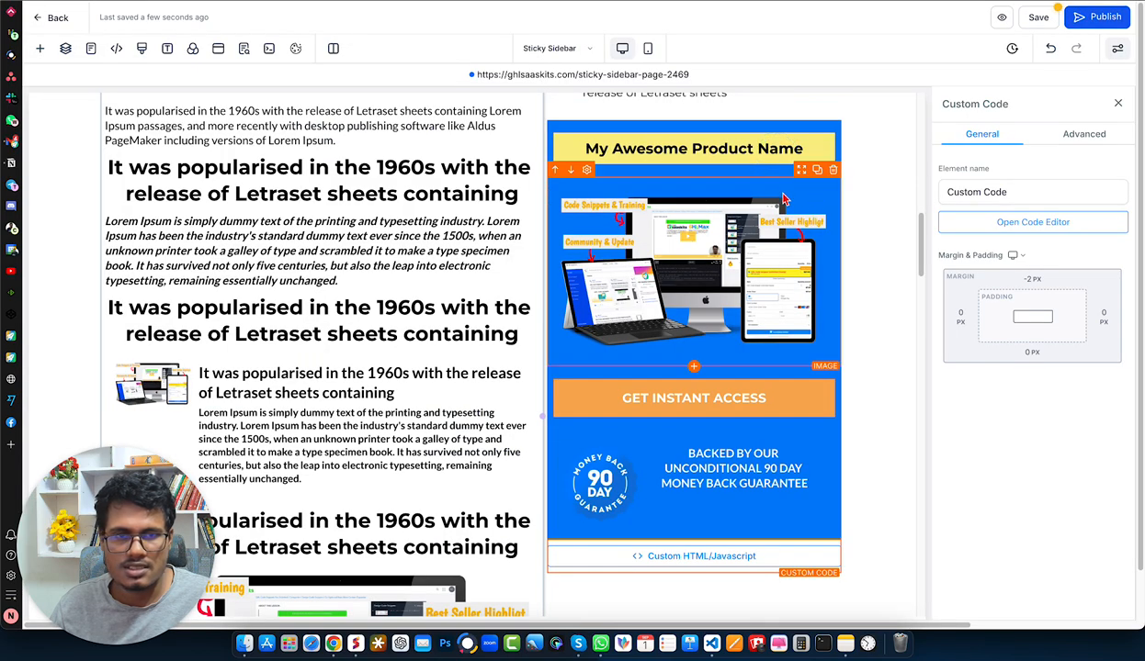
click(754, 227)
click(1093, 135)
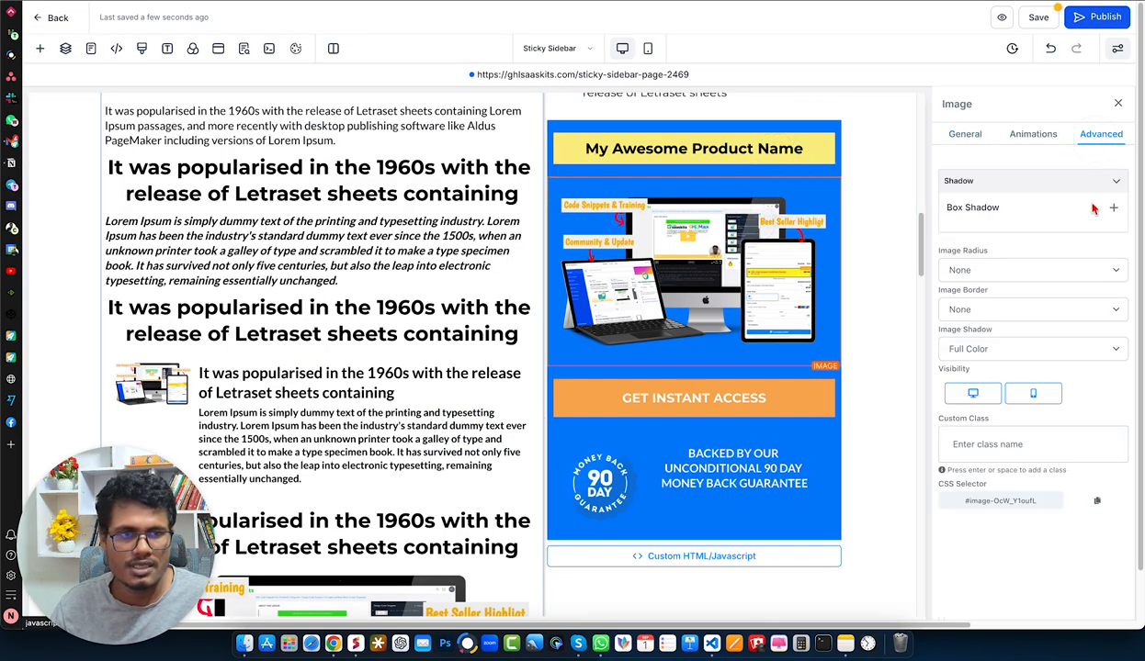
click(1096, 501)
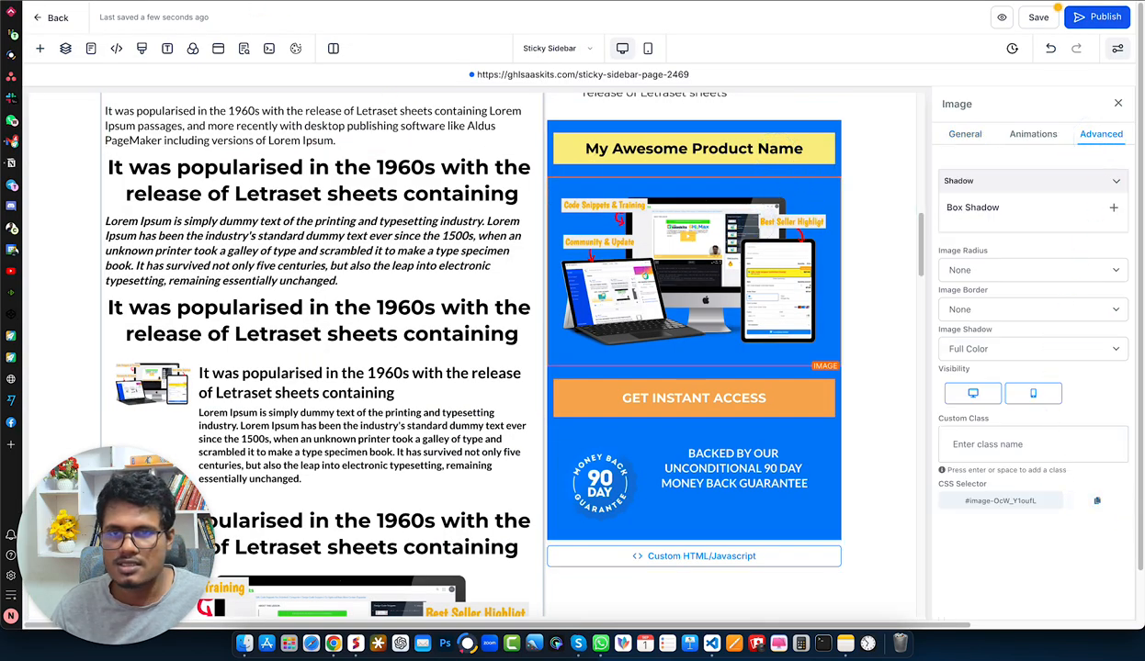
- In the custom code, replace the image ID in the second stickyElements entry with the copied selector, without its leading #
click(709, 553)
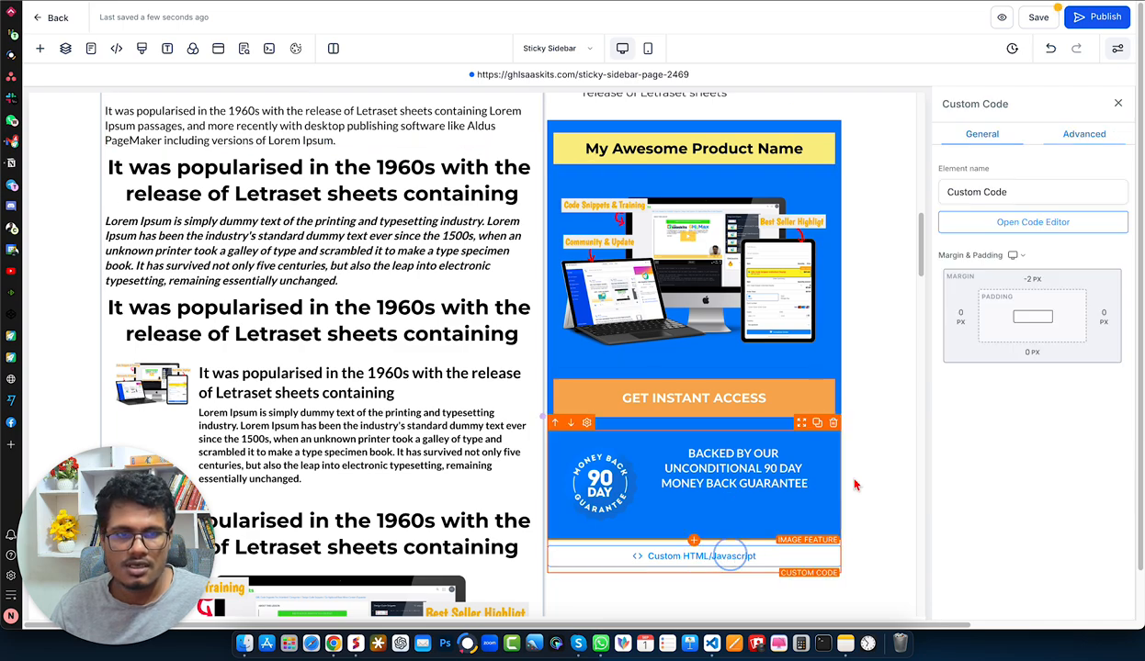
click(1007, 222)
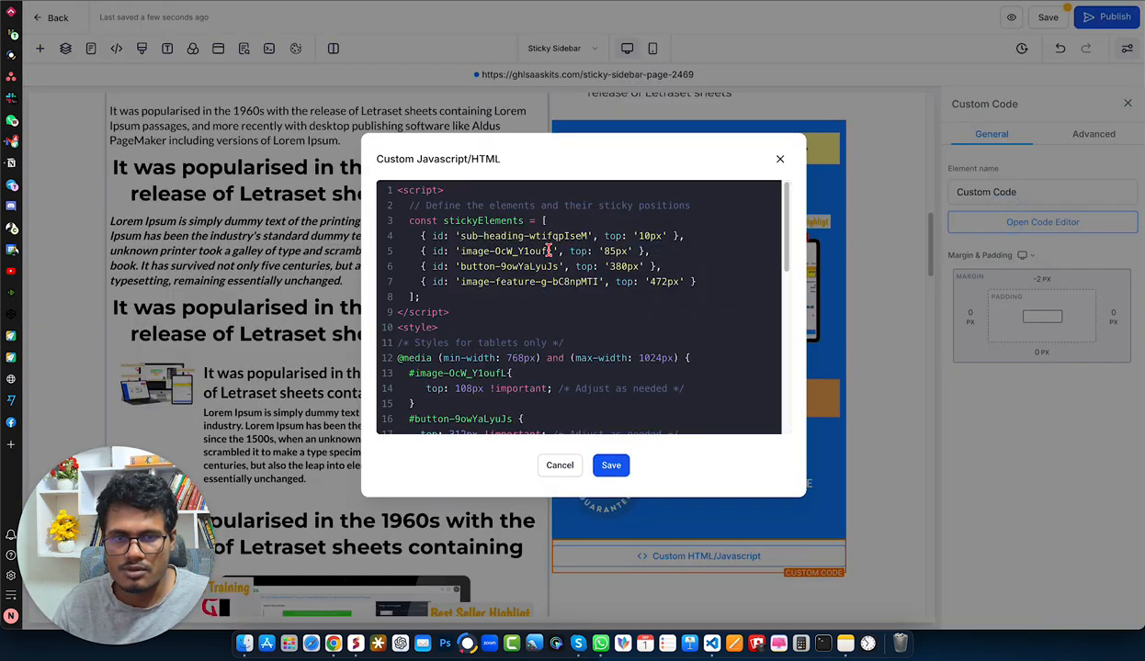
drag(551, 251, 460, 251)
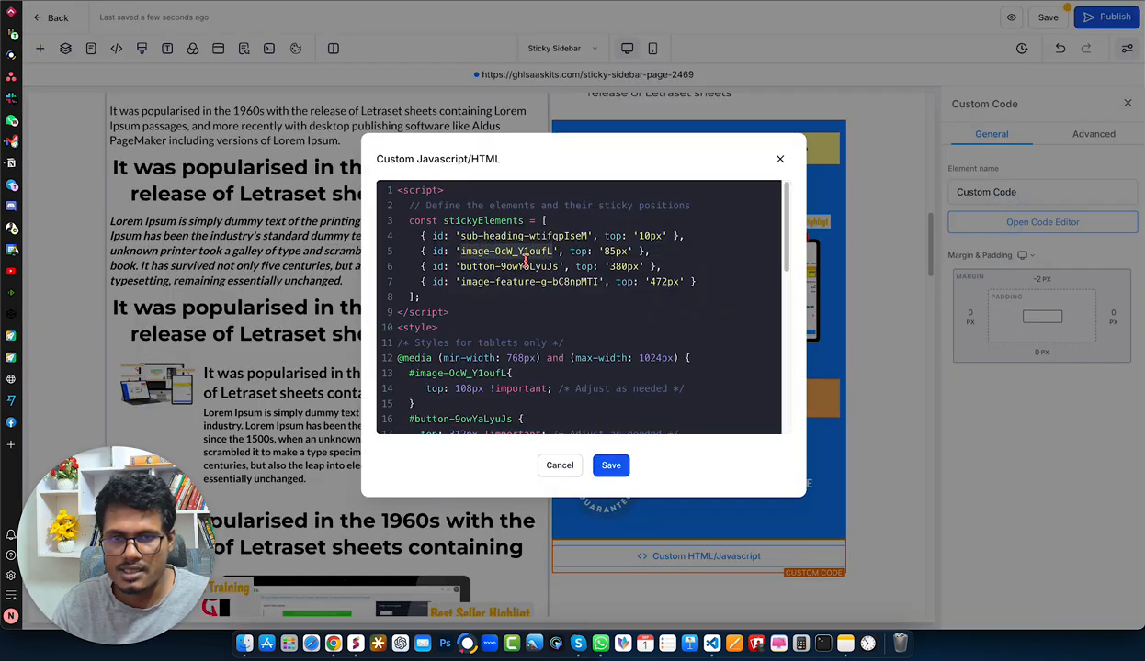
key(BackSpace)
key(super+v)
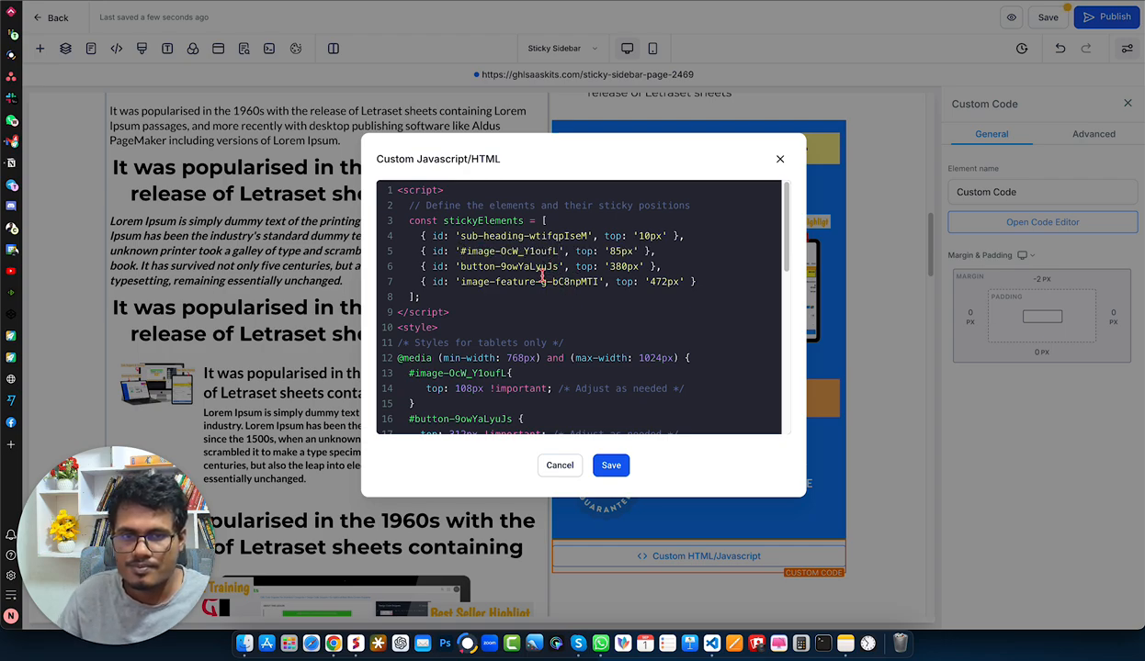
click(461, 250)
key(BackSpace)
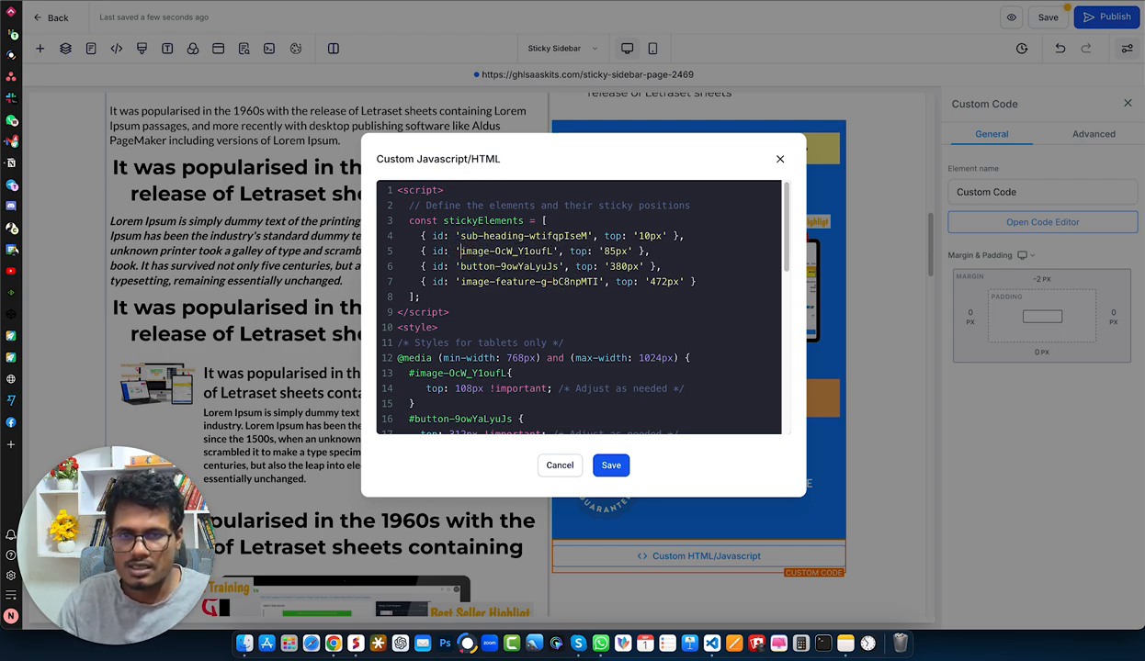
- Look over the remaining stickyElements values and style rules, save the custom code and republish the page
double_click(613, 251)
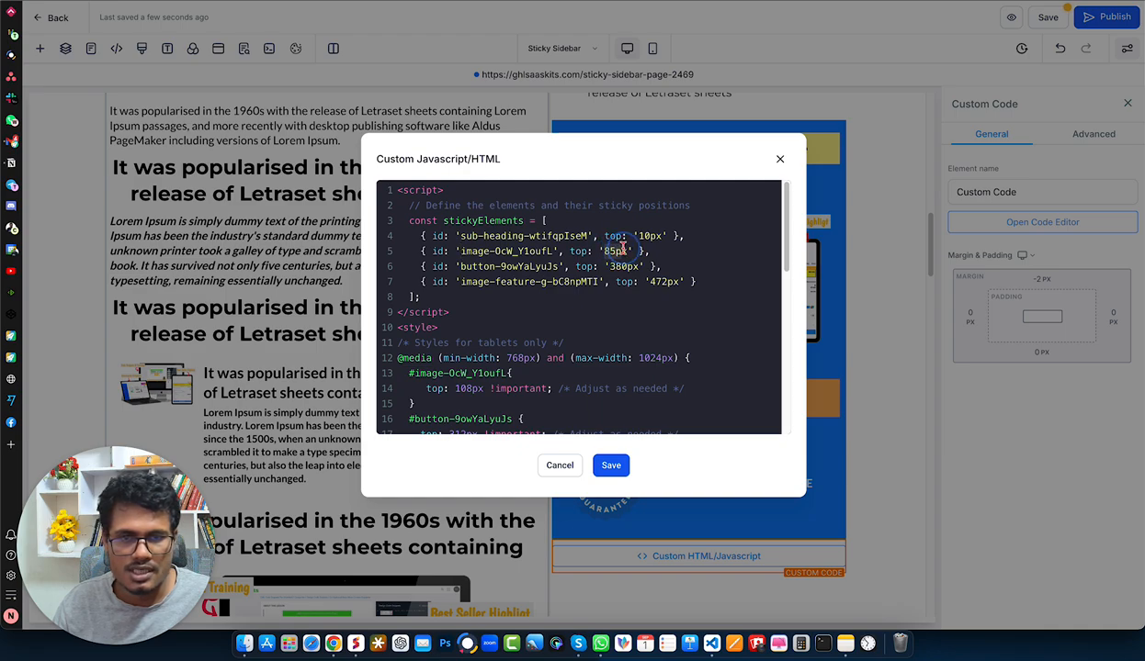
click(662, 279)
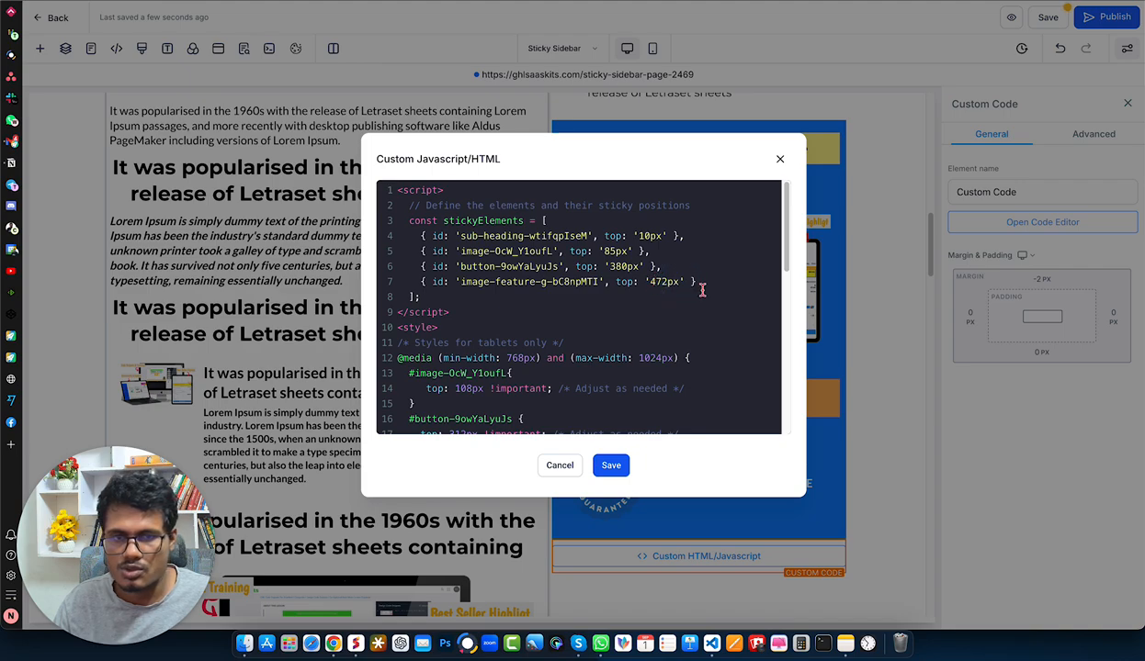
scroll(666, 323, down, 2)
scroll(666, 322, down, 3)
click(611, 465)
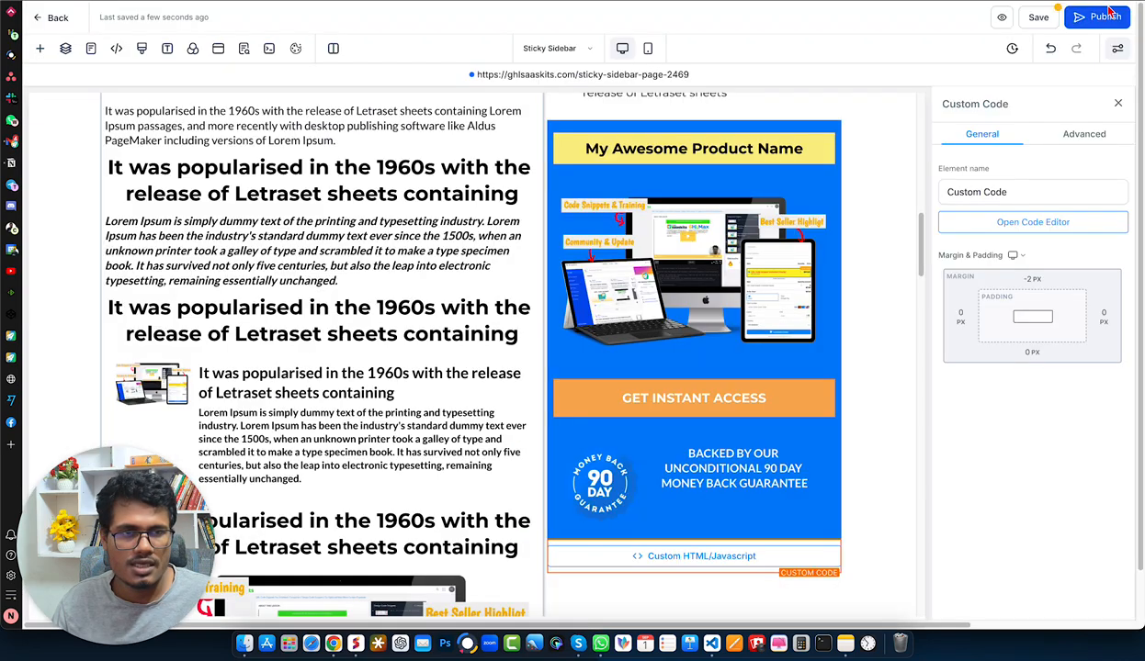
click(1105, 15)
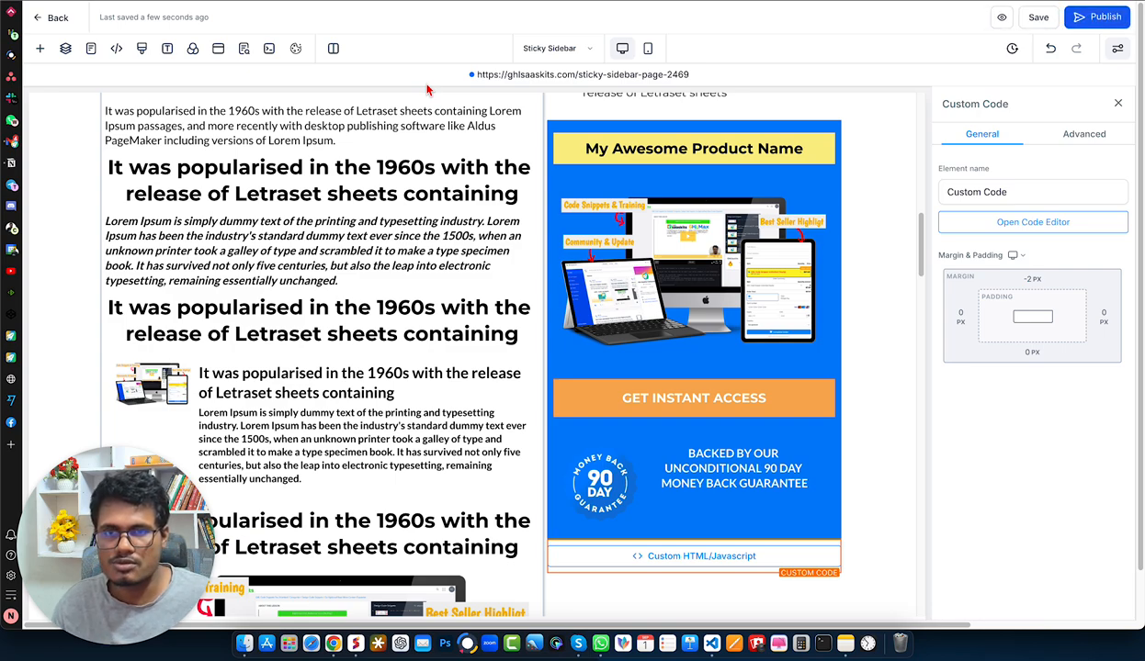
- Open the republished live page and examine how the blue box sticks down to the Large Call to Action section
click(573, 77)
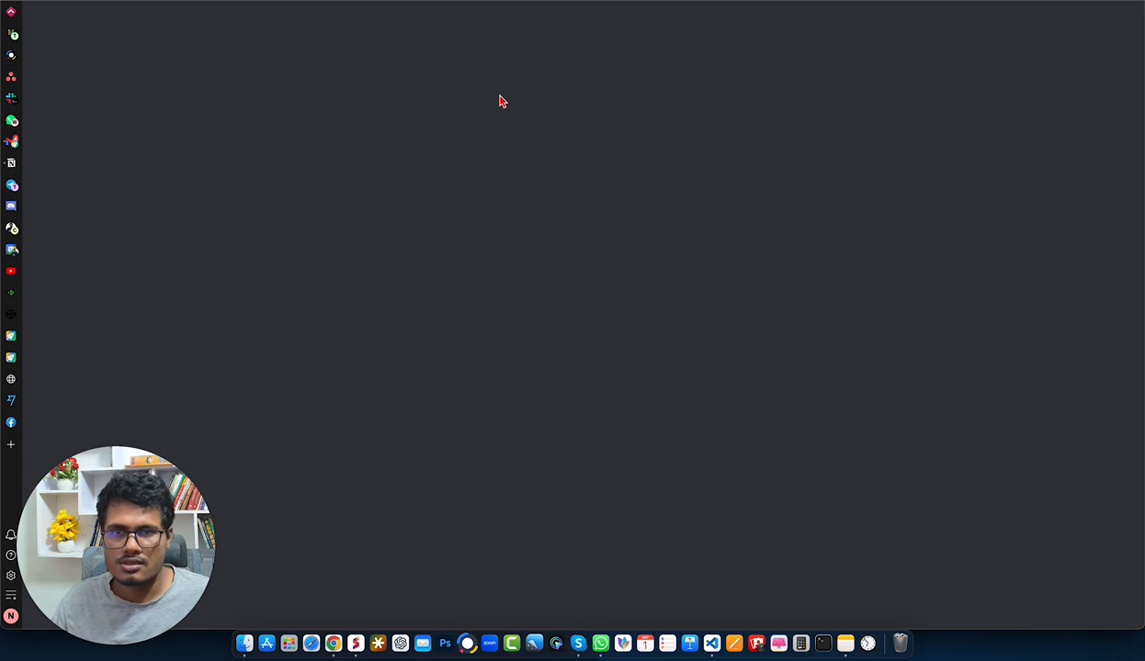
scroll(499, 97, down, 12)
scroll(497, 92, down, 10)
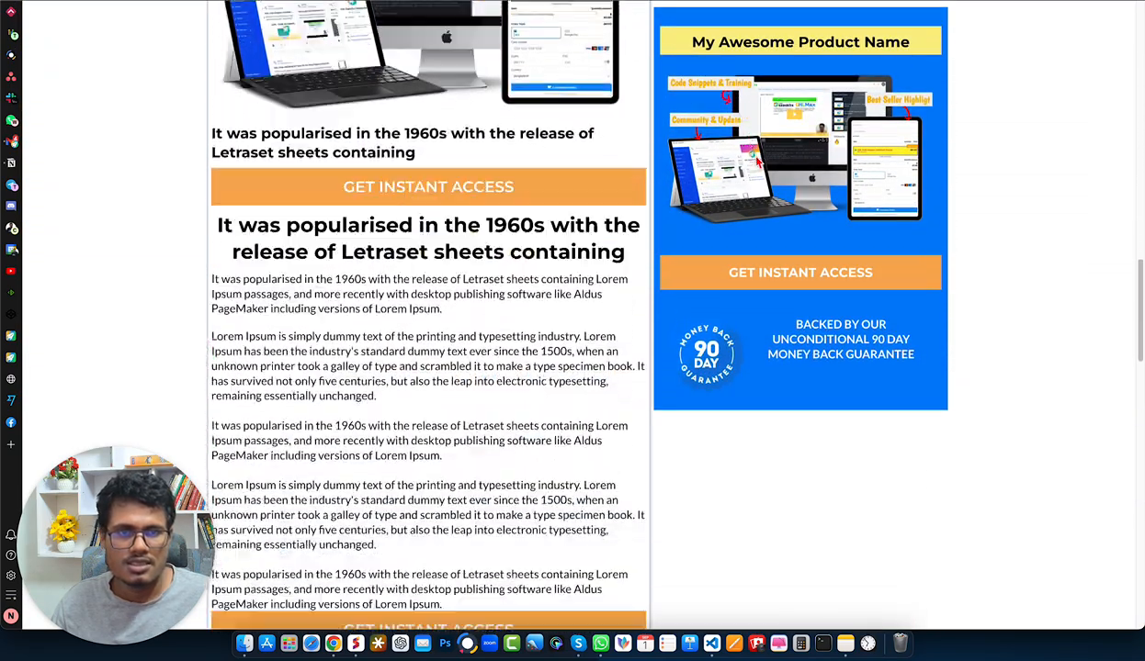
scroll(578, 312, down, 7)
scroll(579, 312, up, 7)
scroll(578, 313, down, 3)
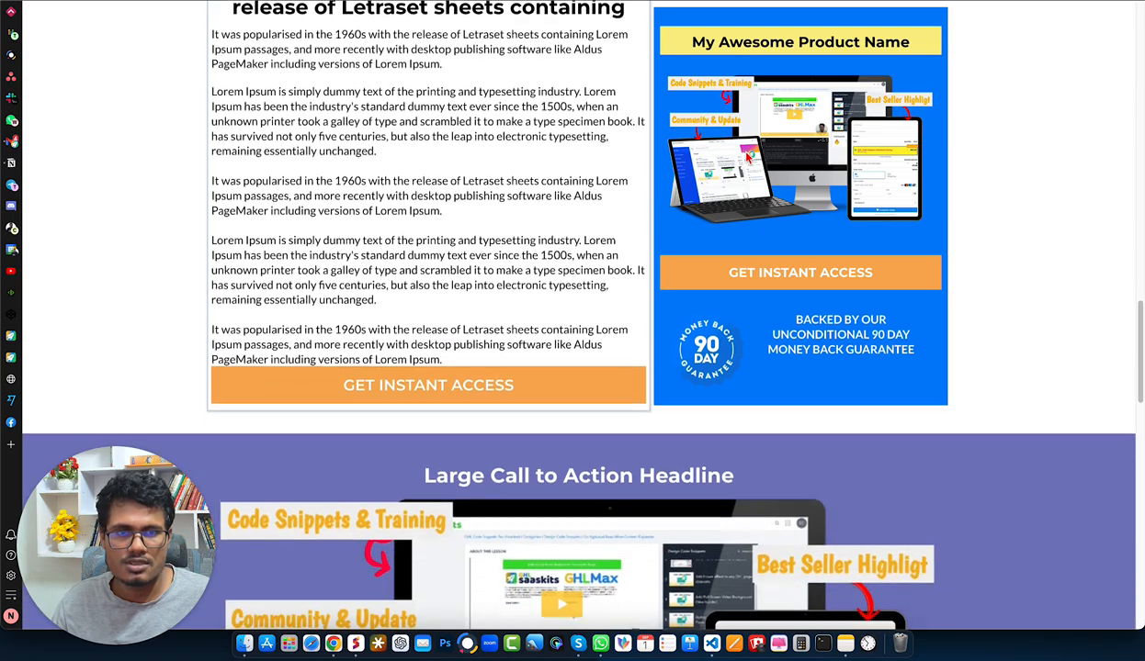
scroll(747, 156, down, 10)
scroll(744, 158, up, 10)
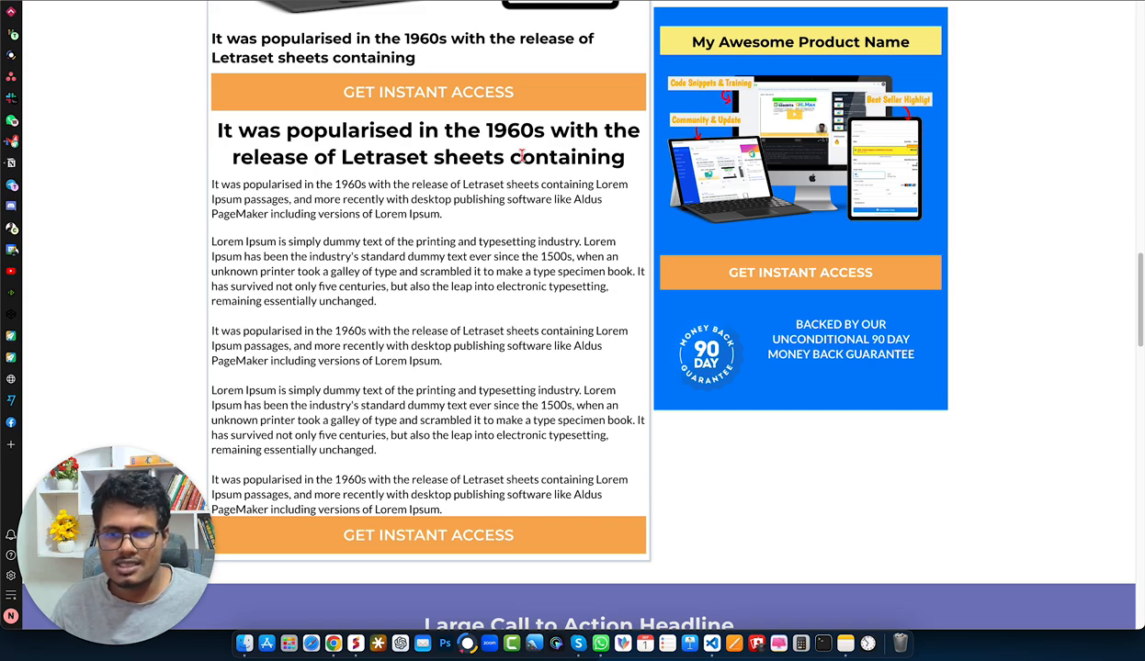
scroll(735, 157, down, 6)
scroll(765, 158, up, 7)
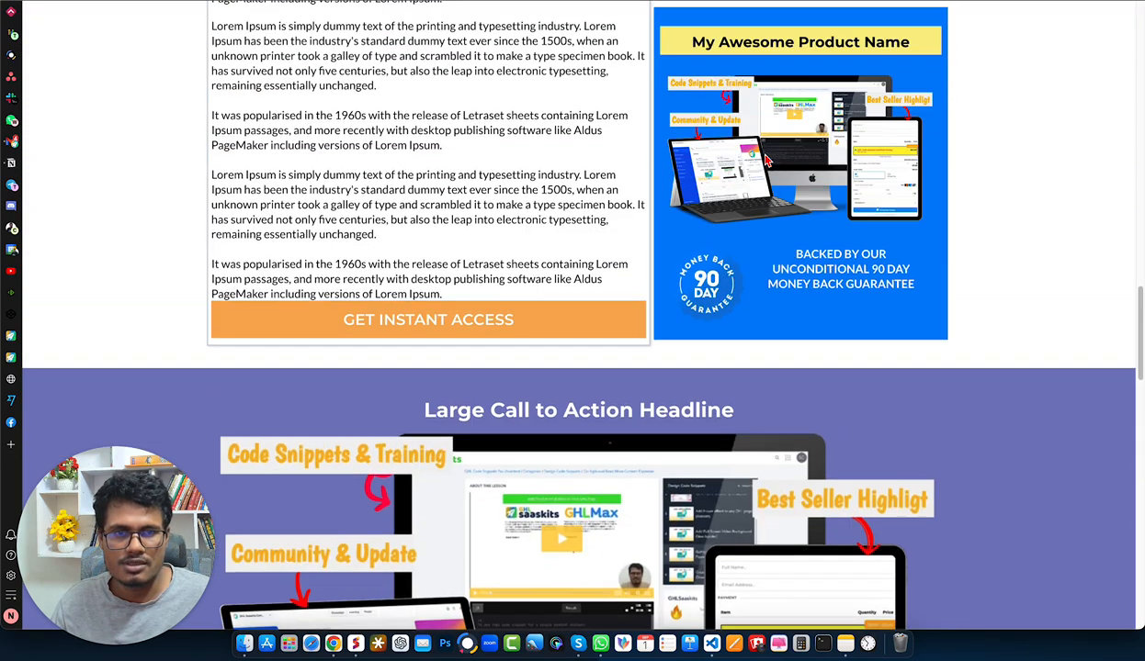